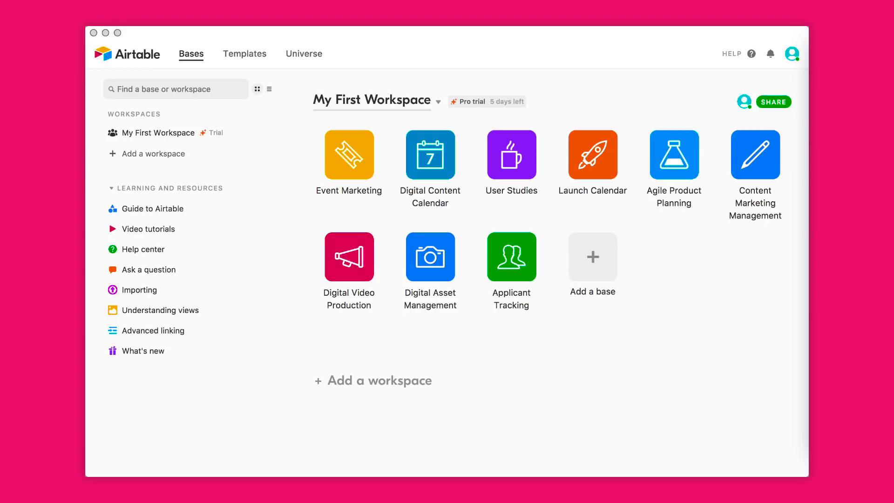
Step: Examine the customization and management options of the Event Marketing base, and leave them without making a change
{"action": "left_click", "coordinate": [409, 104]}
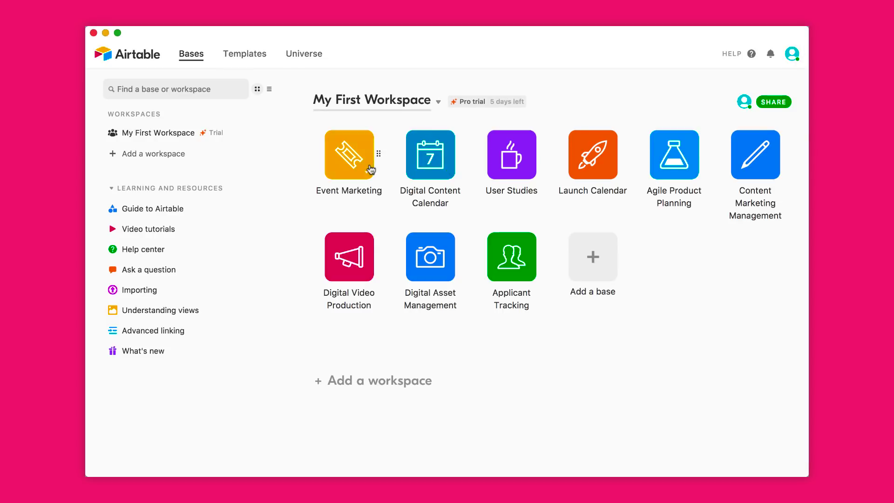
{"action": "mouse_move", "coordinate": [357, 166]}
{"action": "left_click", "coordinate": [367, 173]}
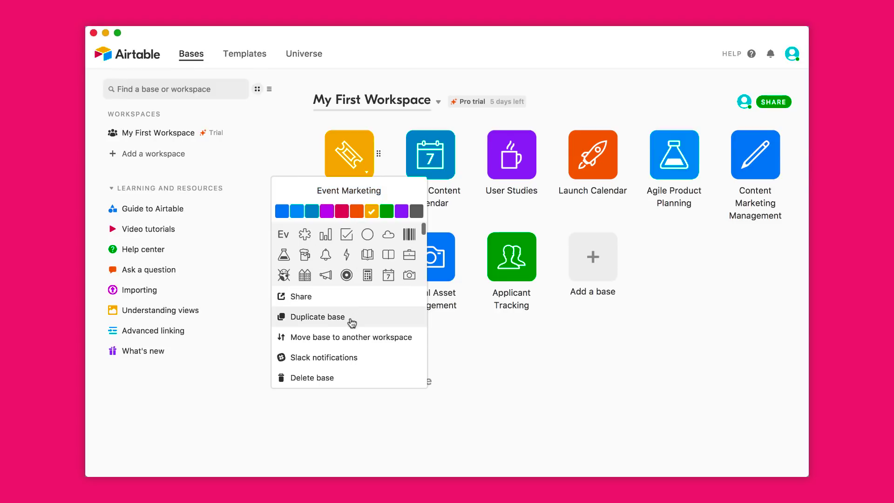
{"action": "left_click", "coordinate": [504, 410]}
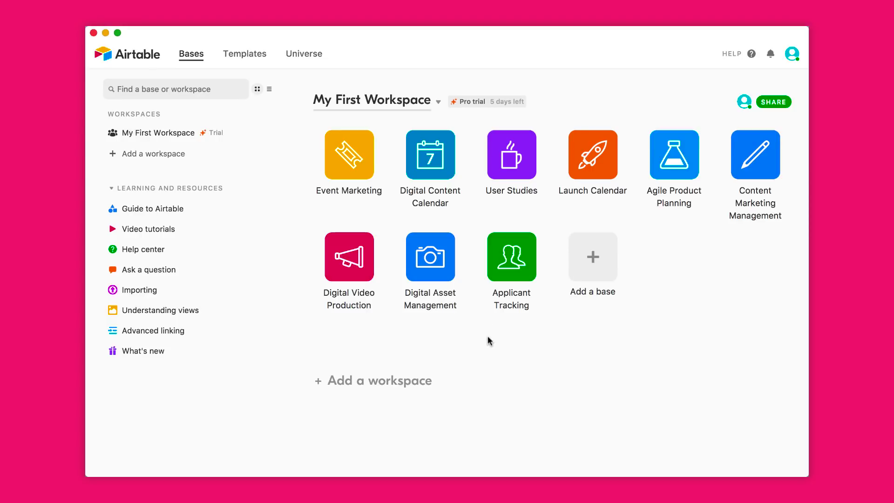
Step: Open the Digital Content Calendar base, dismiss its introductory tips on fields and Blocks, and collapse the remaining help bubbles
{"action": "mouse_move", "coordinate": [497, 290]}
{"action": "left_click", "coordinate": [436, 160]}
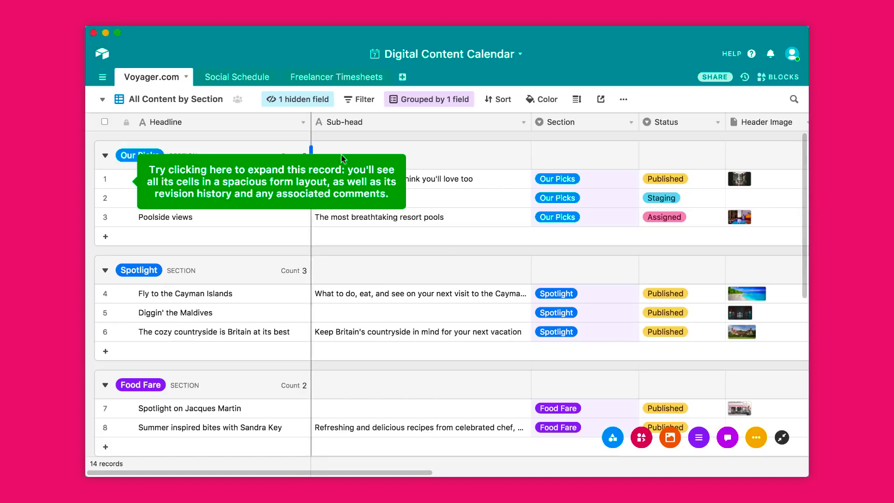
{"action": "left_click", "coordinate": [398, 163]}
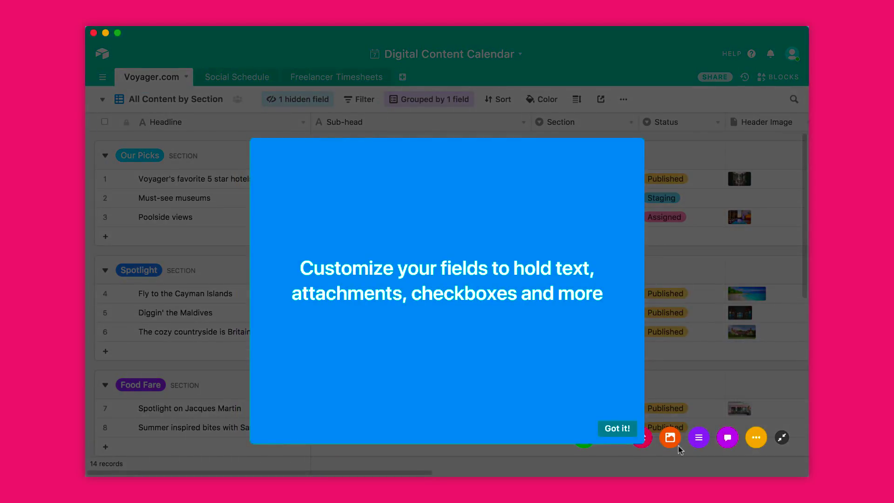
{"action": "left_click", "coordinate": [630, 432]}
{"action": "left_click", "coordinate": [634, 435]}
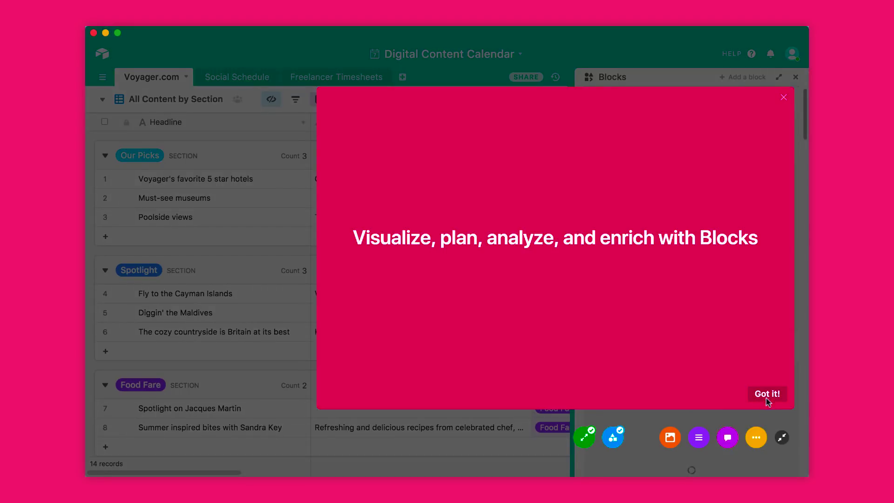
{"action": "left_click", "coordinate": [767, 396]}
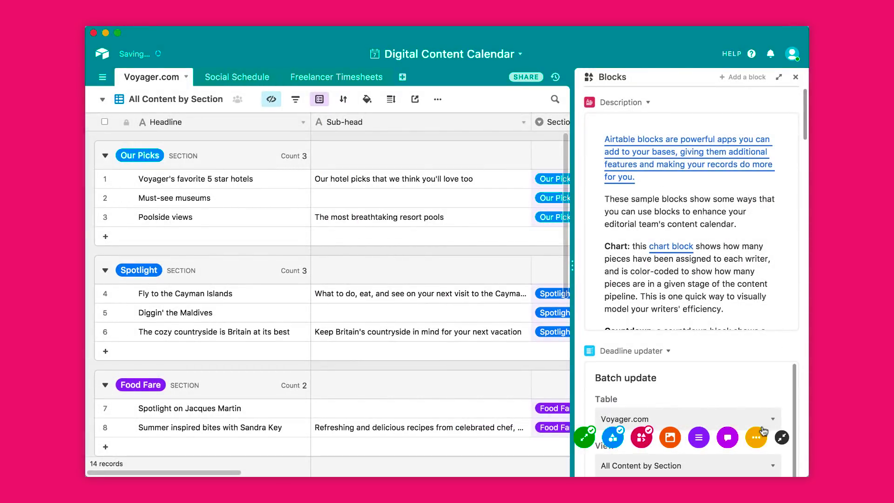
{"action": "left_click", "coordinate": [782, 439]}
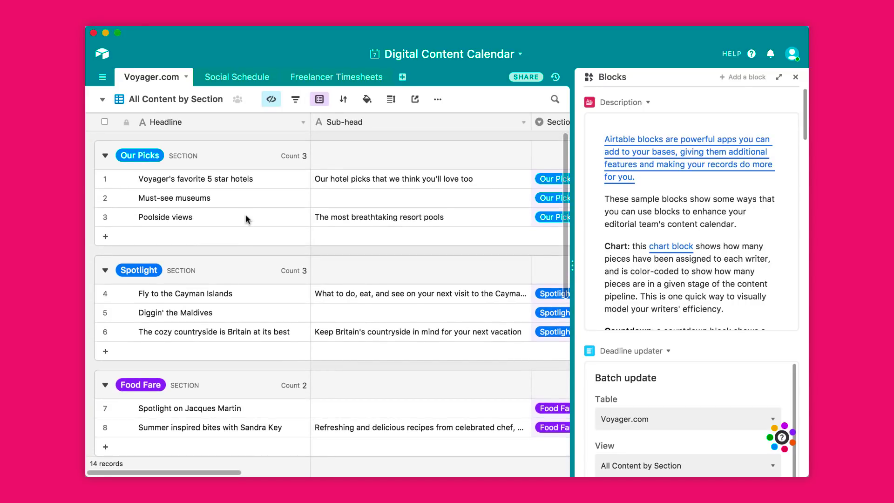
Step: Add a new grid view to the Voyager.com table, keeping its default name
{"action": "left_click", "coordinate": [177, 104]}
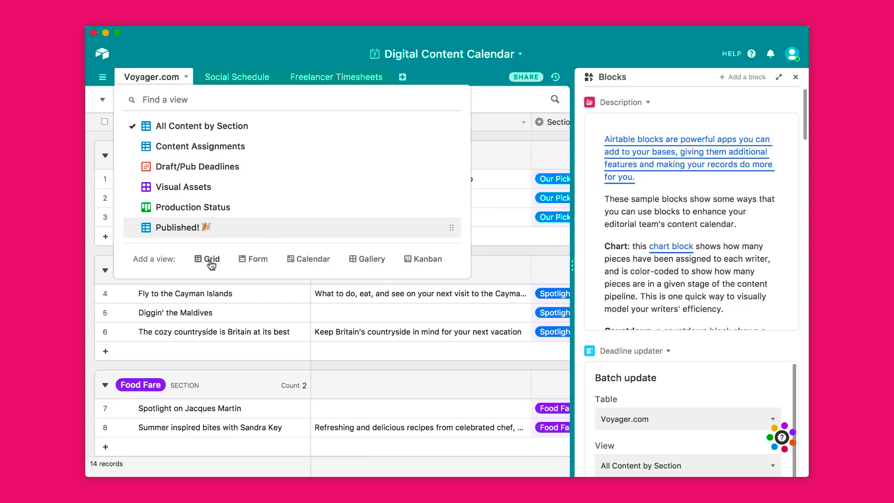
{"action": "mouse_move", "coordinate": [211, 261]}
{"action": "left_click", "coordinate": [214, 261]}
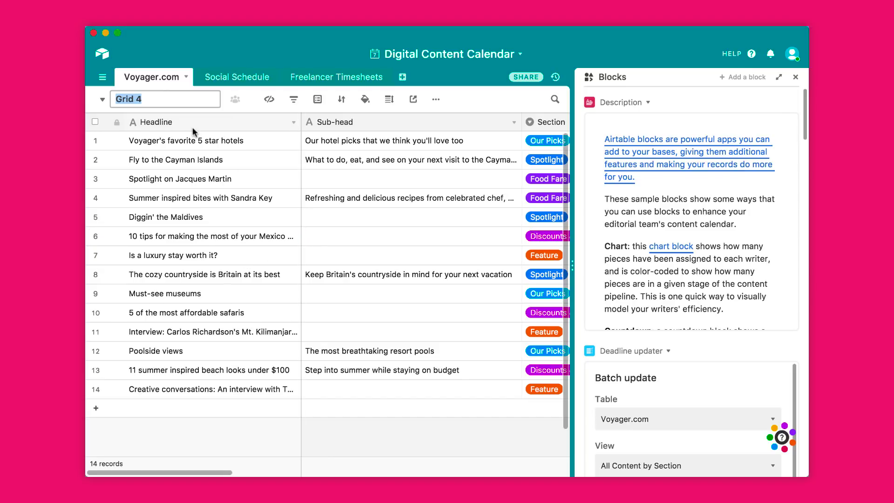
{"action": "left_click", "coordinate": [158, 141]}
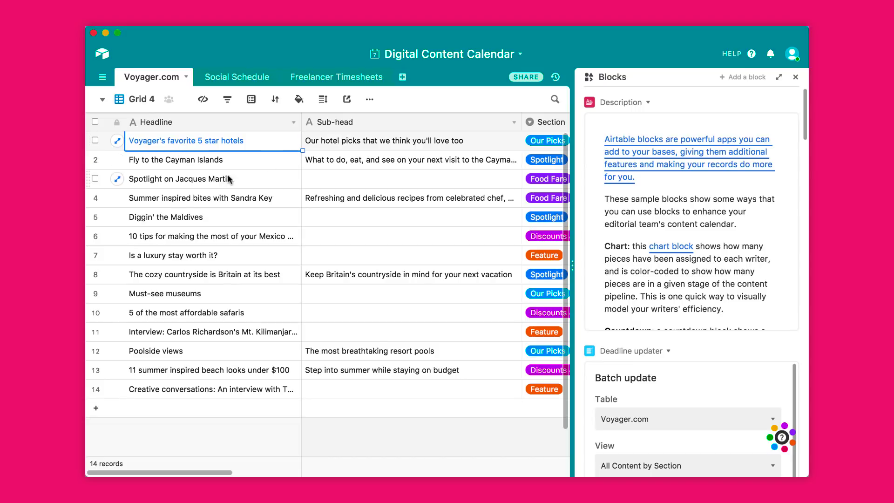
Step: Change the Headline field's type to Date with the Local date format and no time field
{"action": "left_click", "coordinate": [294, 123]}
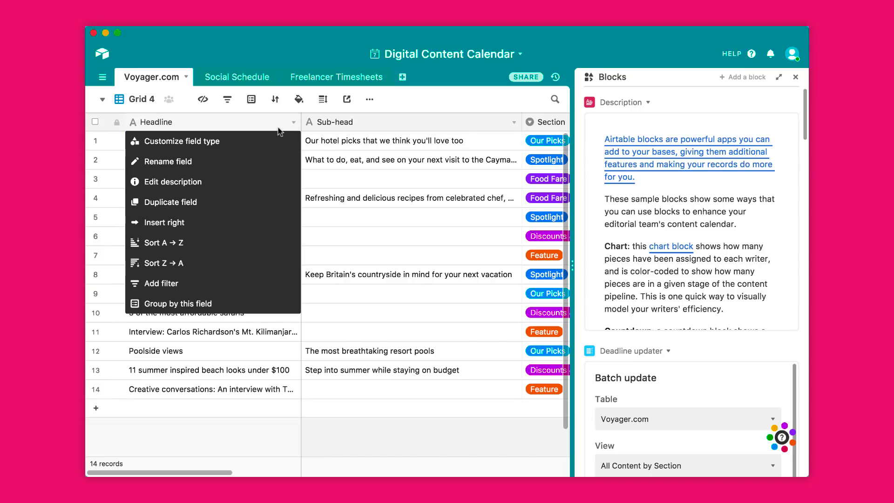
{"action": "left_click", "coordinate": [266, 142]}
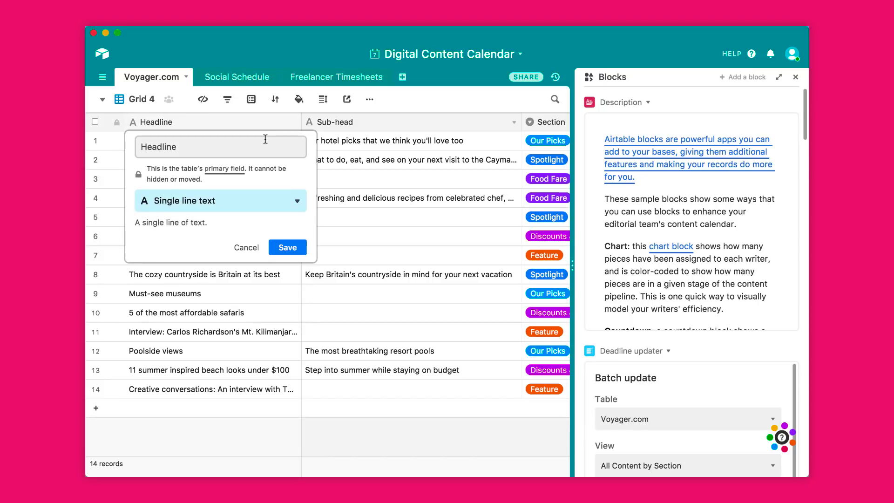
{"action": "left_click", "coordinate": [287, 203]}
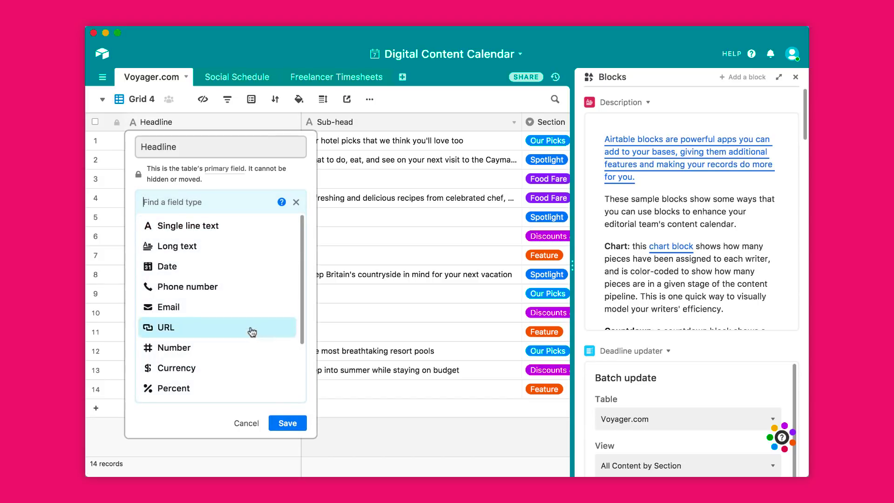
{"action": "scroll", "coordinate": [251, 342], "scroll_direction": "down", "scroll_amount": 3}
{"action": "scroll", "coordinate": [252, 345], "scroll_direction": "up", "scroll_amount": 2}
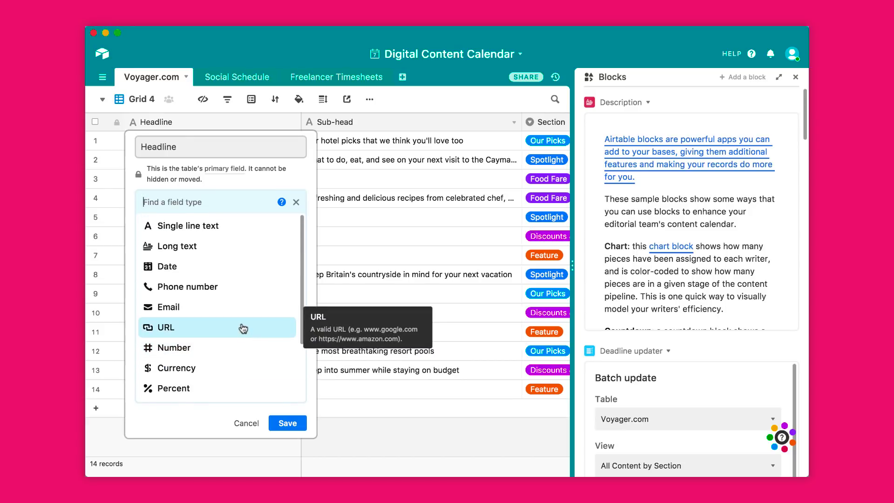
{"action": "left_click", "coordinate": [225, 270]}
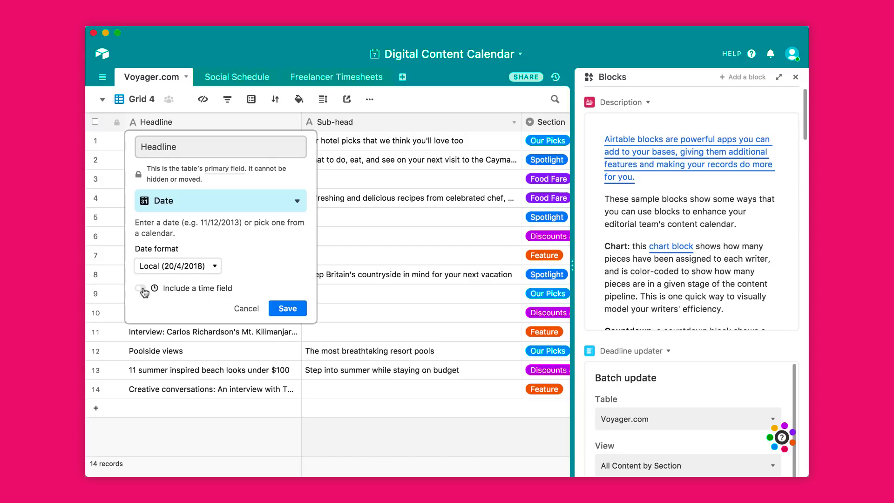
{"action": "left_click", "coordinate": [279, 307]}
{"action": "left_click", "coordinate": [553, 312]}
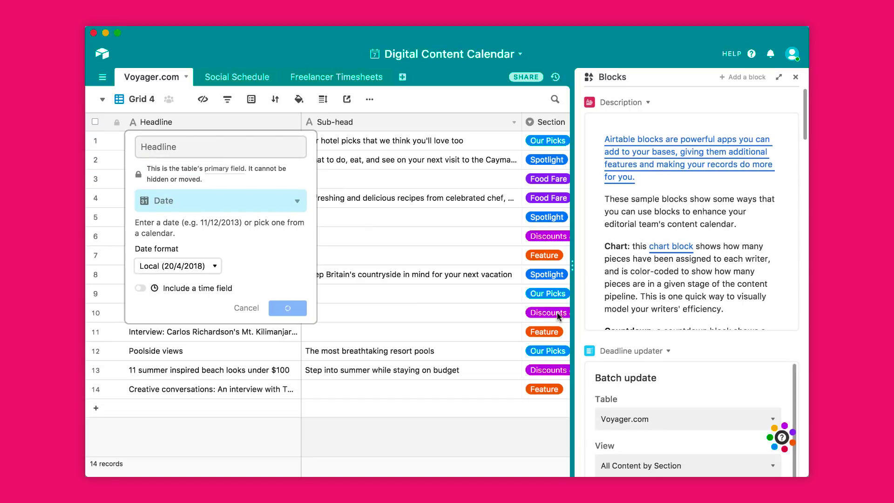
Step: Expand the first record, set its Headline date to 23/4/2018, review its other fields and close the record
{"action": "left_click", "coordinate": [169, 145]}
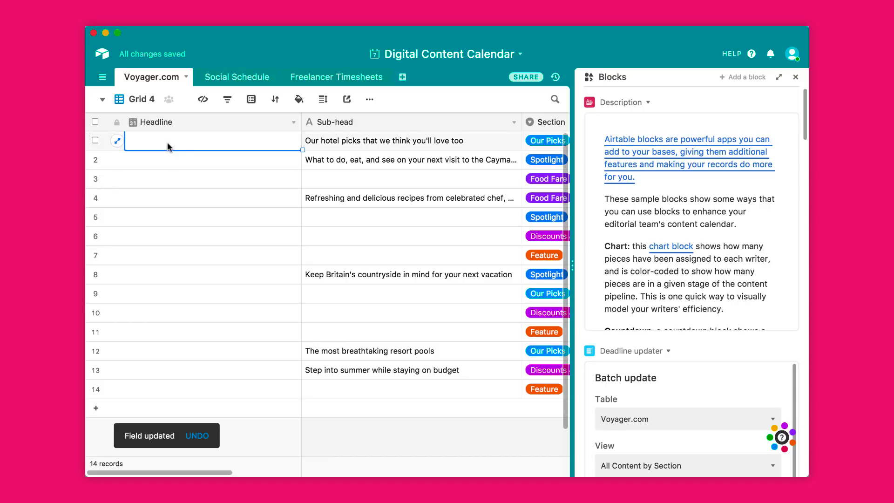
{"action": "left_click", "coordinate": [117, 141]}
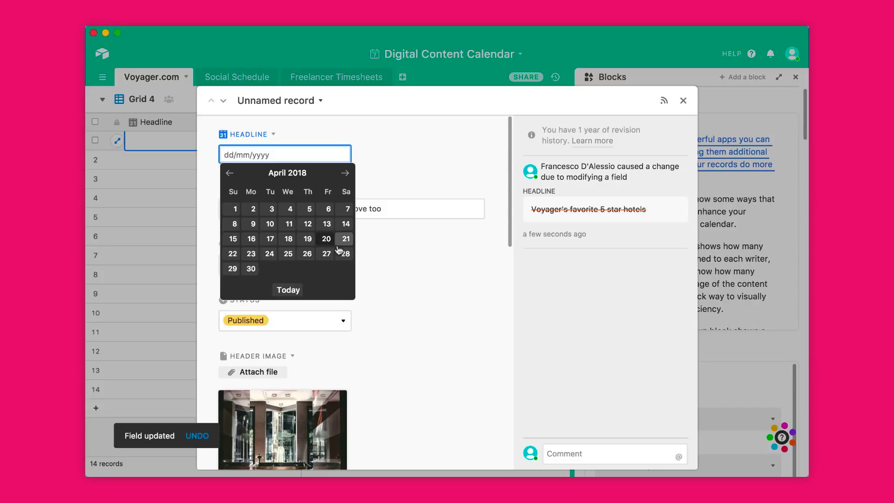
{"action": "left_click", "coordinate": [251, 255]}
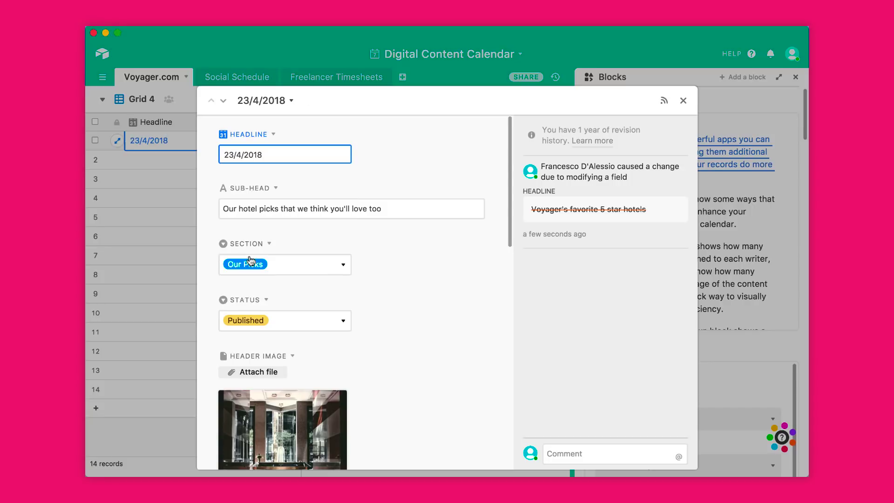
{"action": "scroll", "coordinate": [385, 317], "scroll_direction": "down", "scroll_amount": 3}
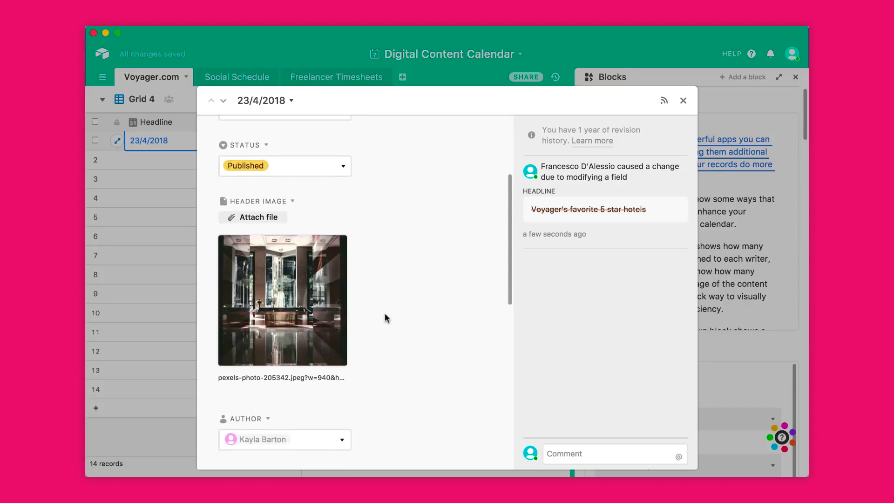
{"action": "scroll", "coordinate": [385, 319], "scroll_direction": "up", "scroll_amount": 3}
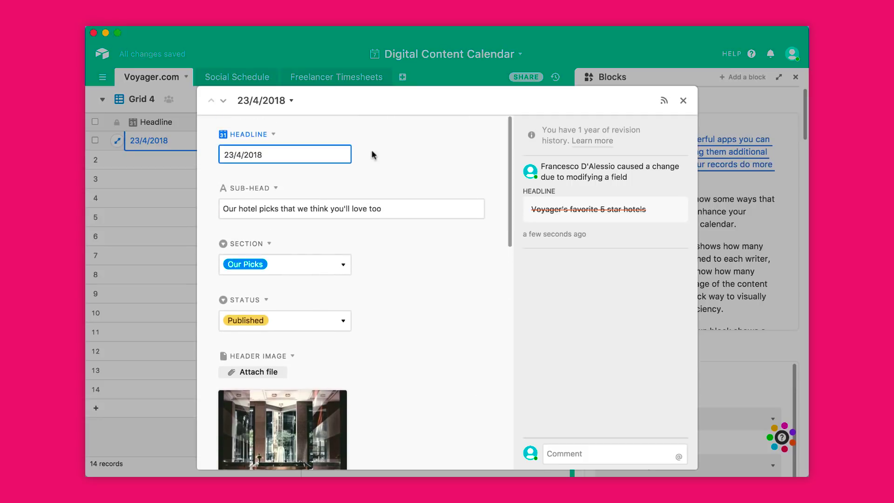
{"action": "left_click", "coordinate": [142, 220]}
Step: Look across the table's remaining fields and close the Blocks area to widen the grid
{"action": "scroll", "coordinate": [474, 183], "scroll_direction": "right", "scroll_amount": 5}
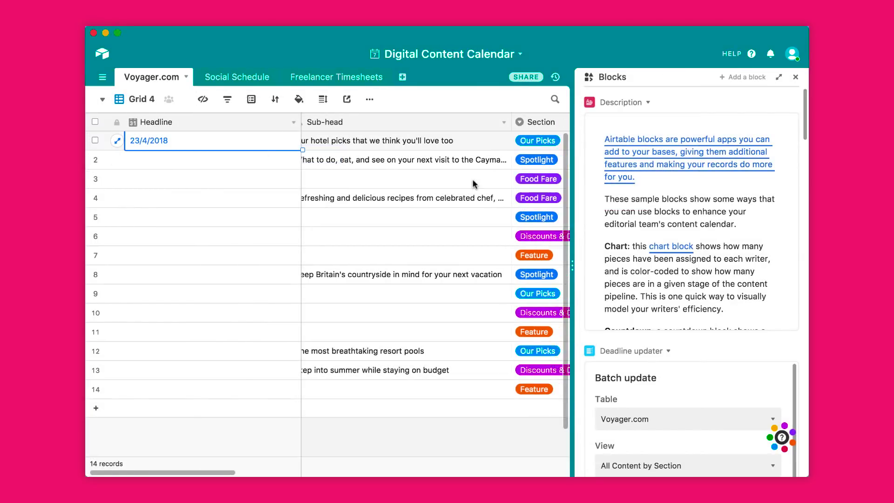
{"action": "scroll", "coordinate": [473, 182], "scroll_direction": "right", "scroll_amount": 5}
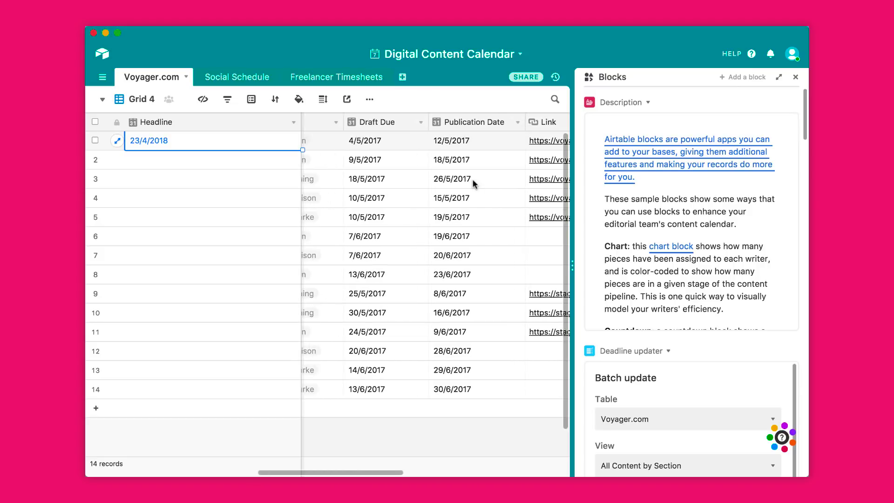
{"action": "scroll", "coordinate": [472, 178], "scroll_direction": "left", "scroll_amount": 3}
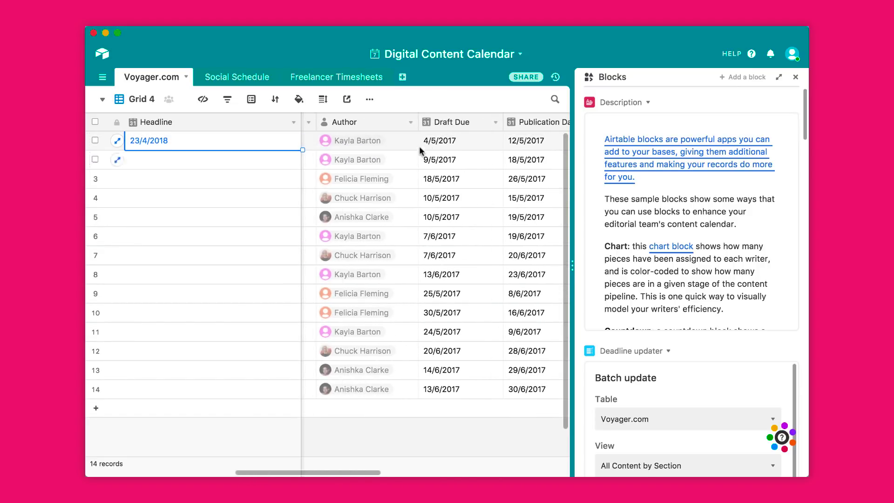
{"action": "scroll", "coordinate": [341, 151], "scroll_direction": "left", "scroll_amount": 8}
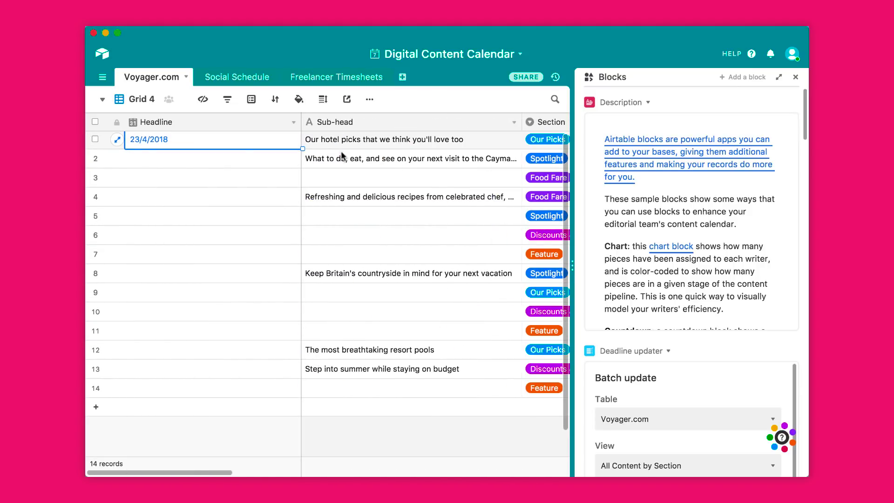
{"action": "left_click", "coordinate": [796, 77]}
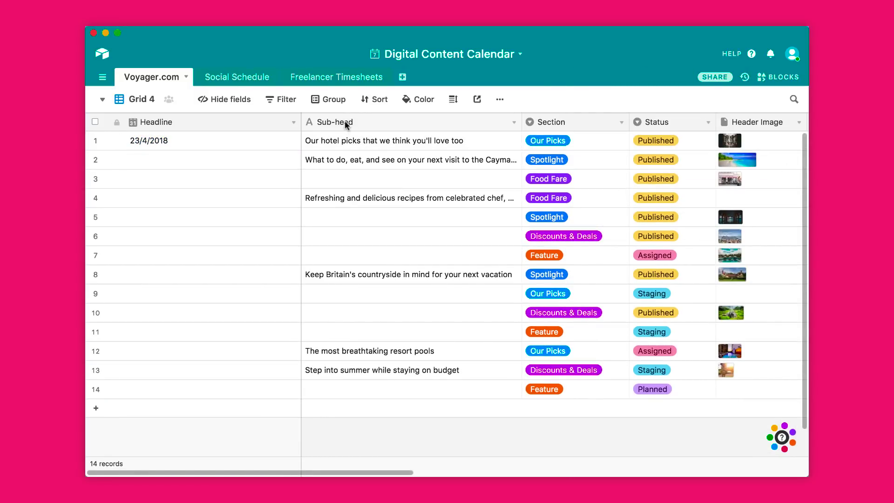
Step: View the available Section and Status options for the first record without changing its selections
{"action": "left_click", "coordinate": [573, 144]}
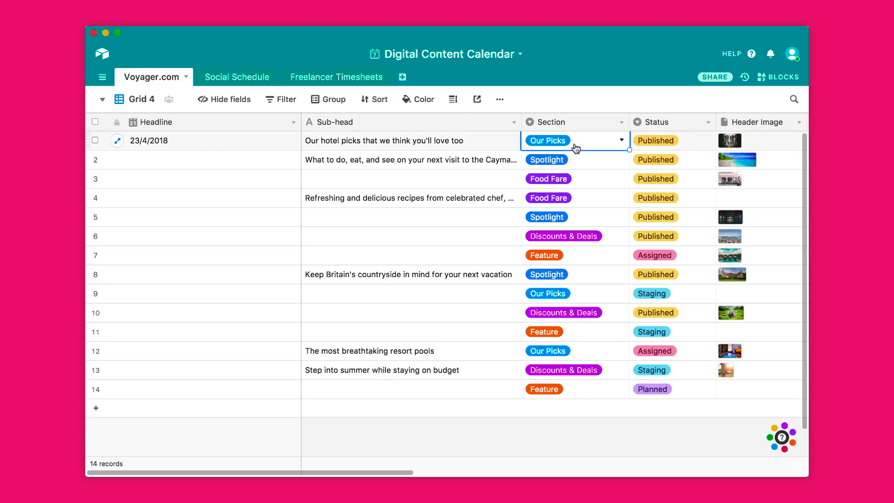
{"action": "left_click", "coordinate": [621, 140]}
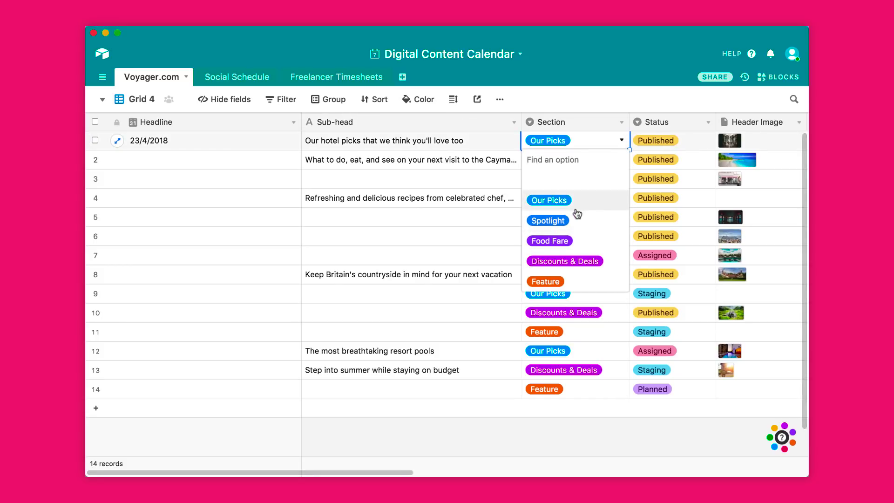
{"action": "left_click", "coordinate": [683, 141]}
{"action": "left_click", "coordinate": [703, 140]}
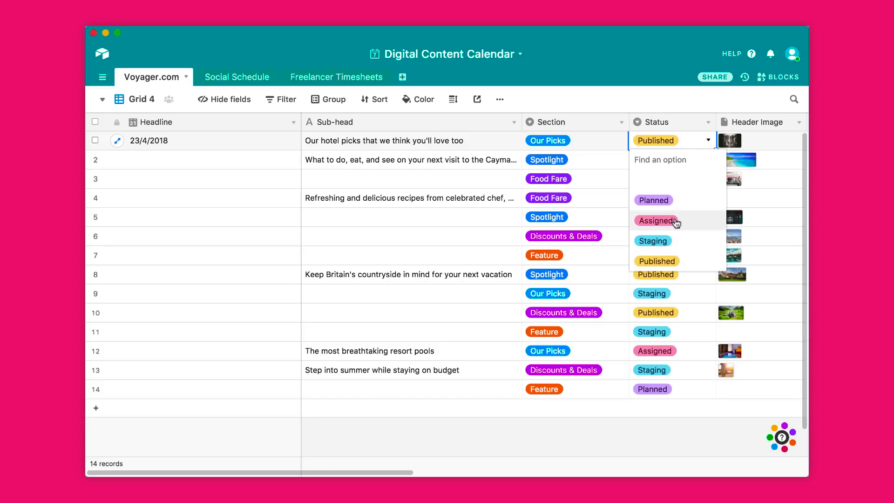
{"action": "left_click", "coordinate": [667, 103]}
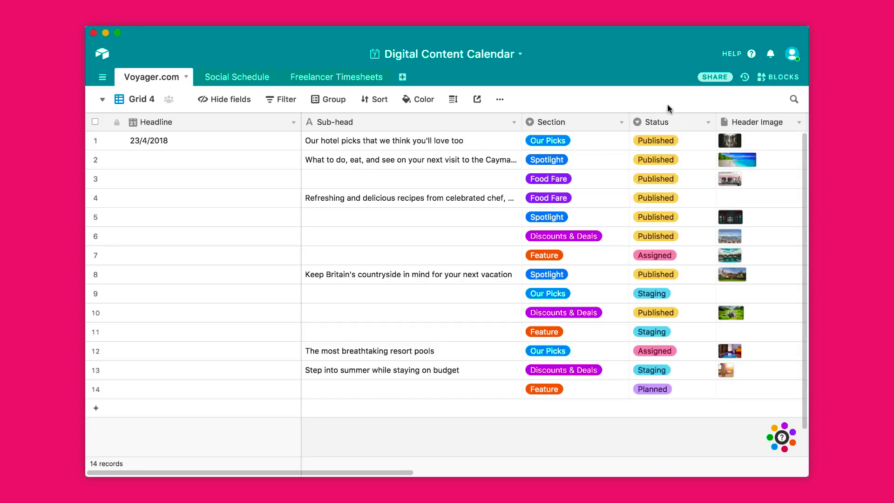
Step: View the first record's Header Image attachment in expanded form and close it again
{"action": "scroll", "coordinate": [663, 164], "scroll_direction": "right", "scroll_amount": 5}
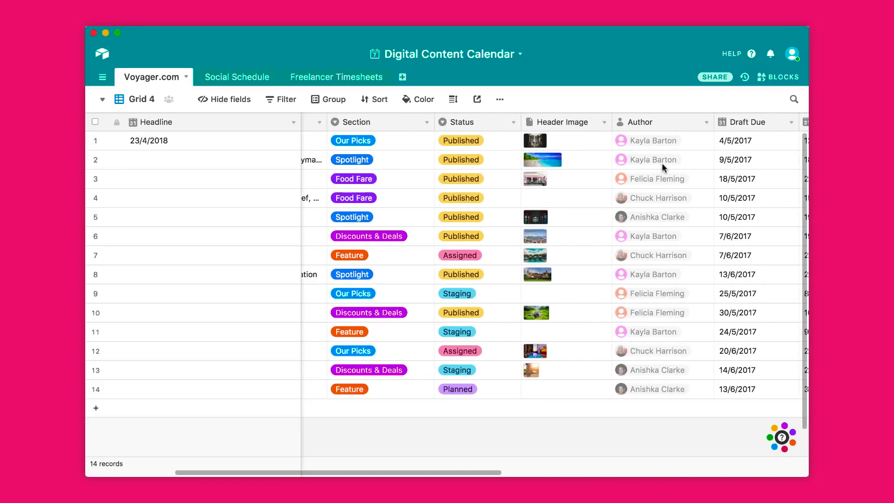
{"action": "left_click", "coordinate": [582, 141]}
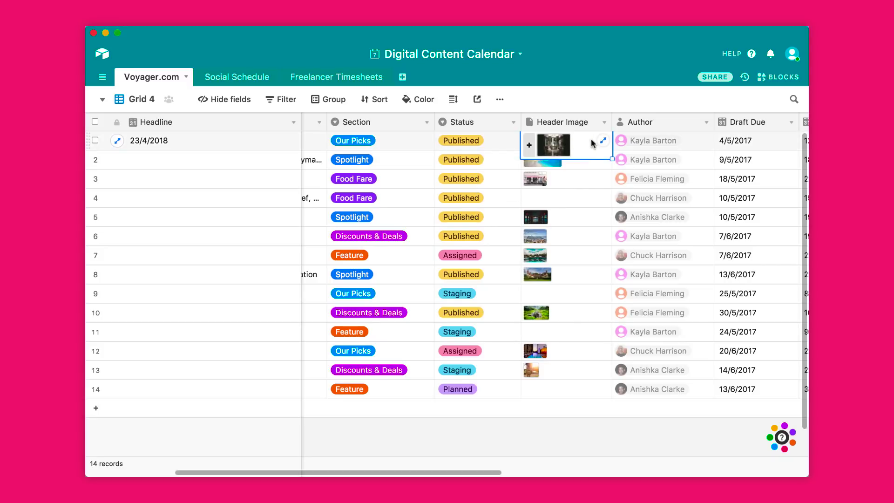
{"action": "left_click", "coordinate": [603, 142]}
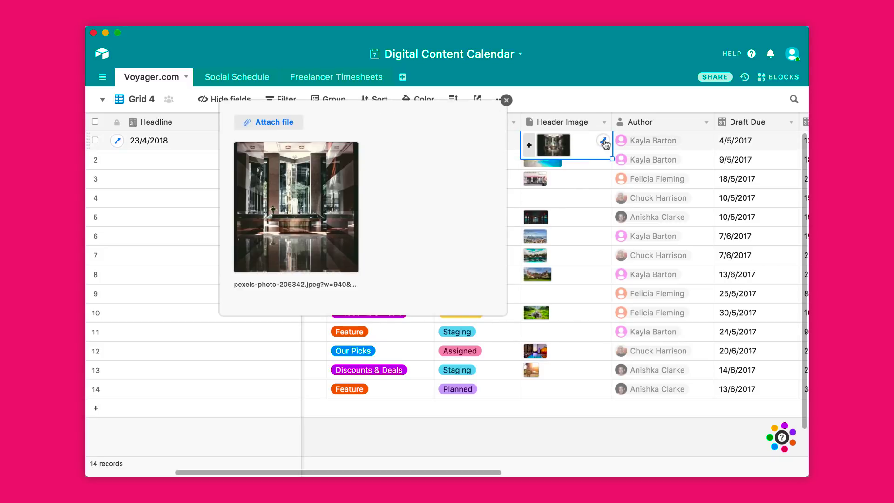
{"action": "left_click", "coordinate": [507, 100]}
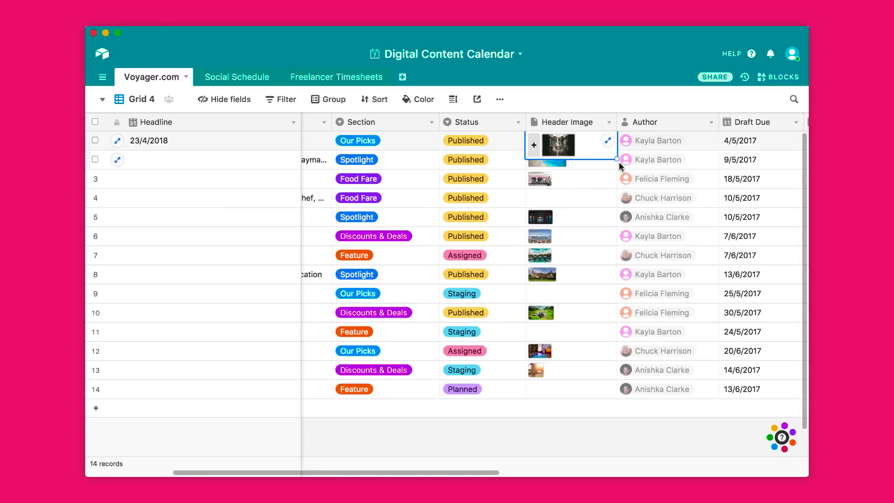
Step: Expand the first record and review its fields, linked social posts, comment box and the Headline field's options
{"action": "scroll", "coordinate": [619, 162], "scroll_direction": "left", "scroll_amount": 5}
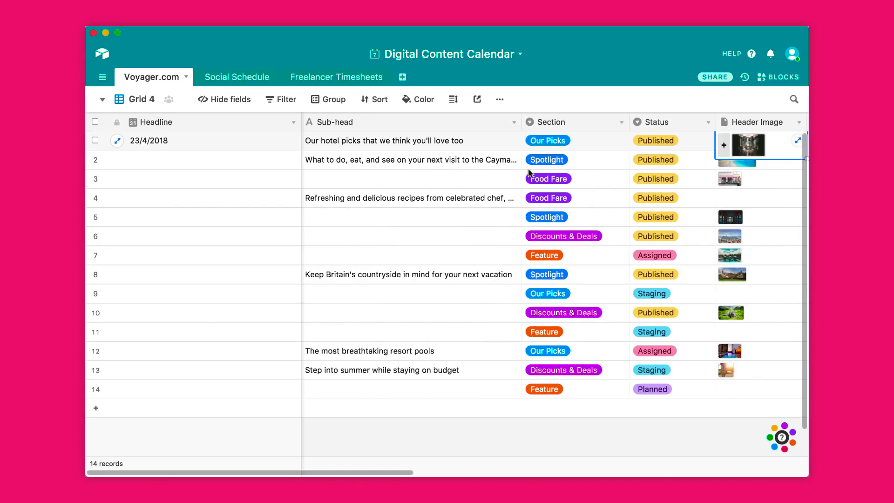
{"action": "left_click", "coordinate": [118, 141]}
{"action": "left_click", "coordinate": [385, 259]}
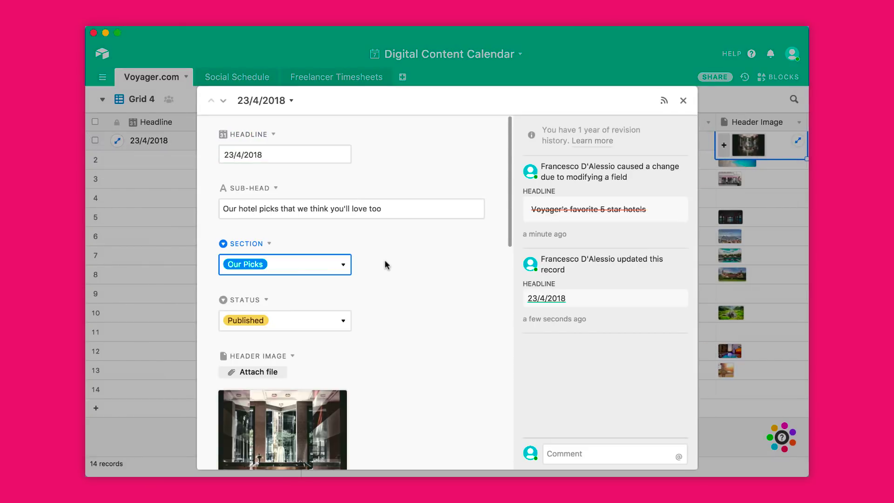
{"action": "scroll", "coordinate": [385, 259], "scroll_direction": "down", "scroll_amount": 10}
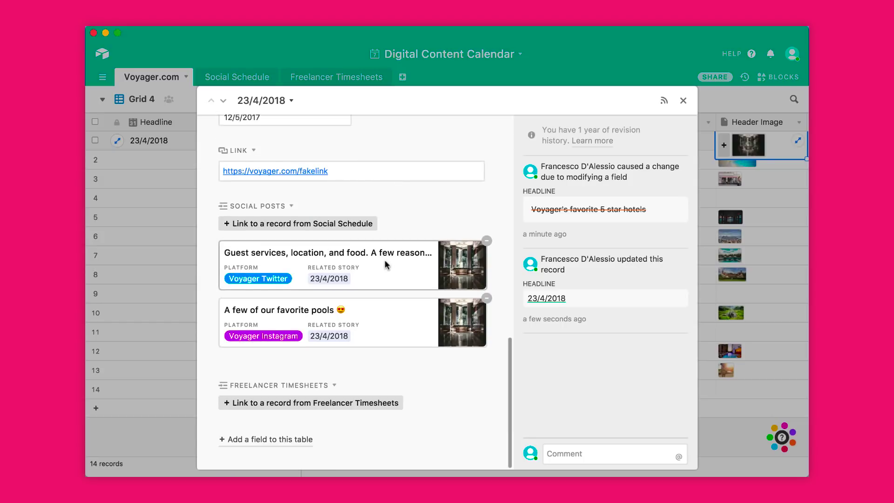
{"action": "scroll", "coordinate": [385, 259], "scroll_direction": "up", "scroll_amount": 10}
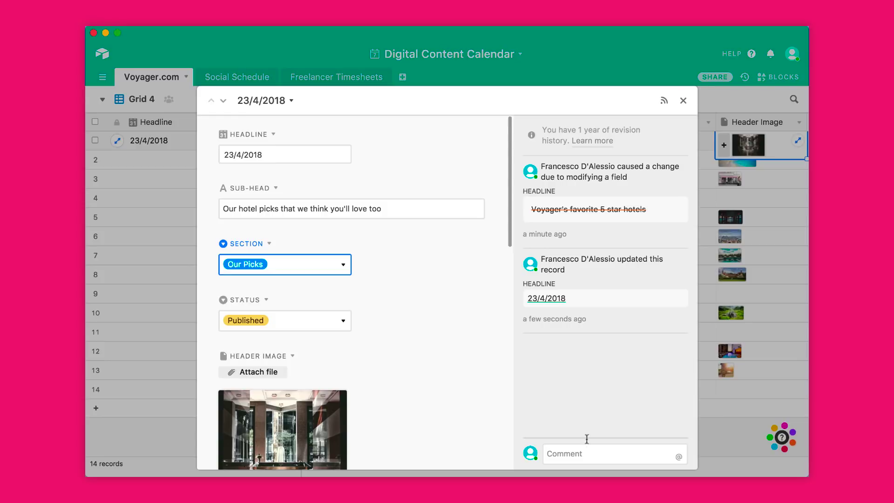
{"action": "left_click", "coordinate": [564, 456]}
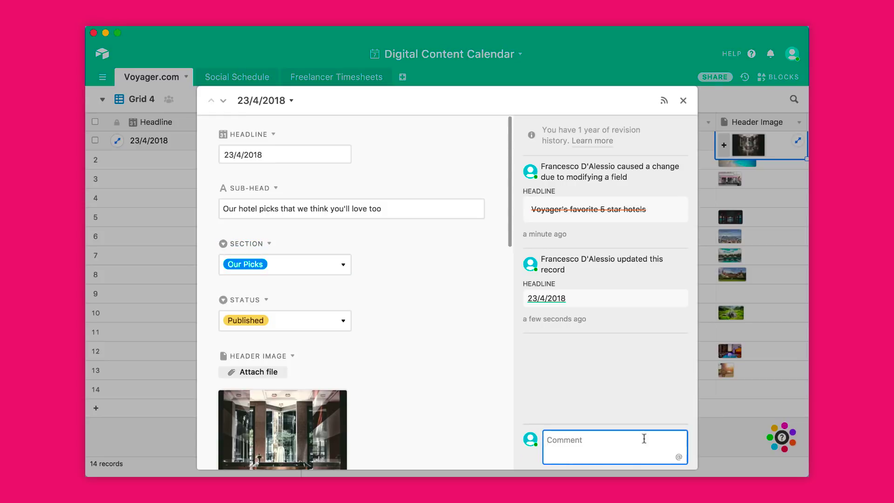
{"action": "scroll", "coordinate": [348, 381], "scroll_direction": "down", "scroll_amount": 1}
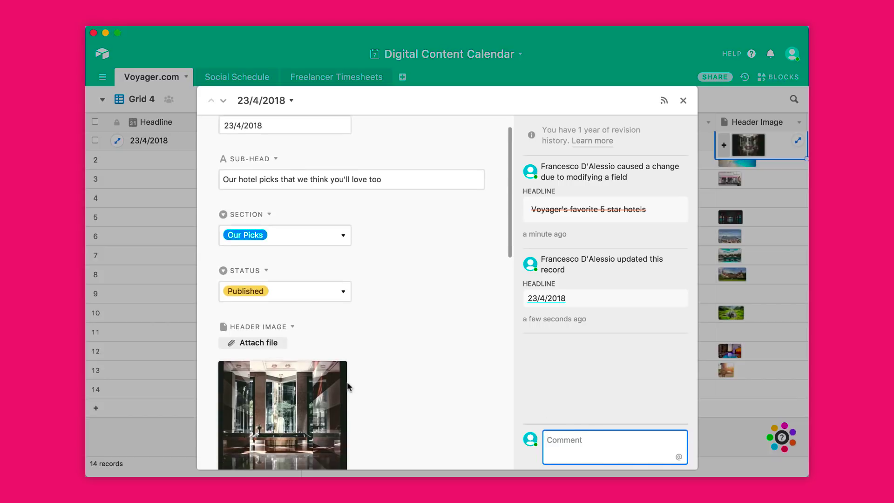
{"action": "scroll", "coordinate": [348, 386], "scroll_direction": "up", "scroll_amount": 1}
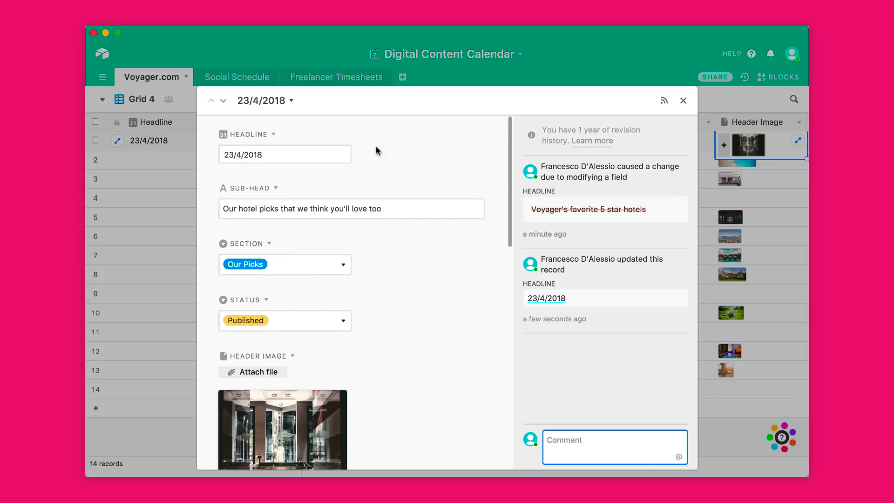
{"action": "left_click", "coordinate": [276, 136]}
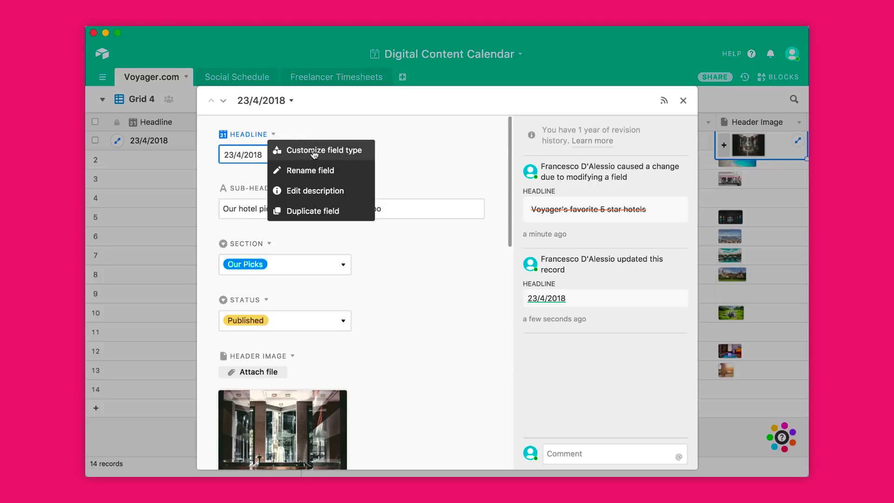
{"action": "left_click", "coordinate": [406, 157]}
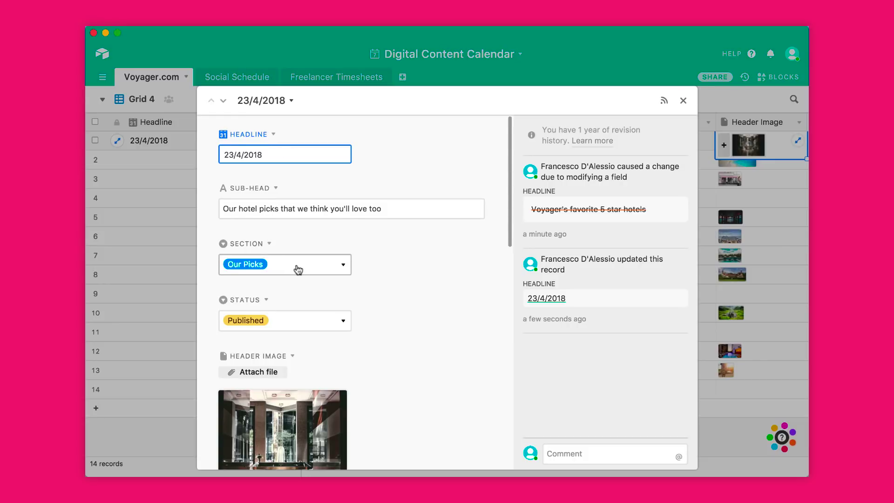
Step: Set the expanded first record's Section to Spotlight, review its remaining fields and close the record
{"action": "scroll", "coordinate": [298, 270], "scroll_direction": "down", "scroll_amount": 3}
{"action": "scroll", "coordinate": [296, 269], "scroll_direction": "down", "scroll_amount": 1}
{"action": "left_click", "coordinate": [305, 170]}
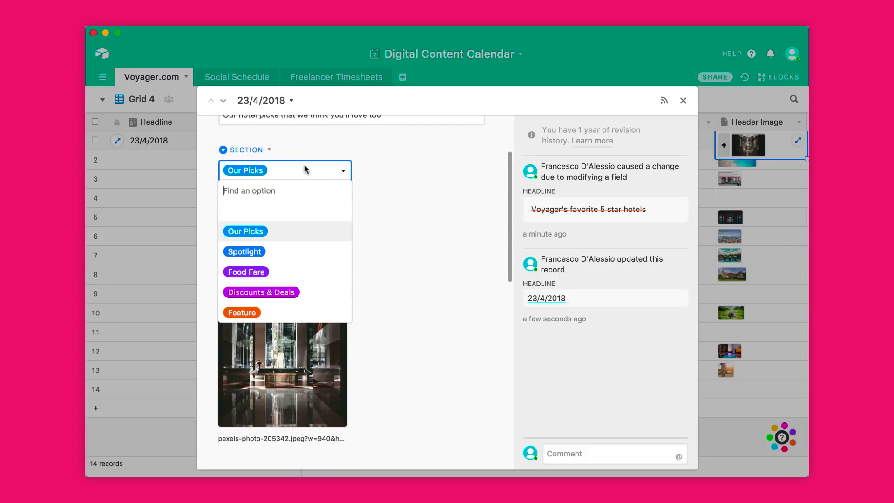
{"action": "left_click", "coordinate": [279, 252]}
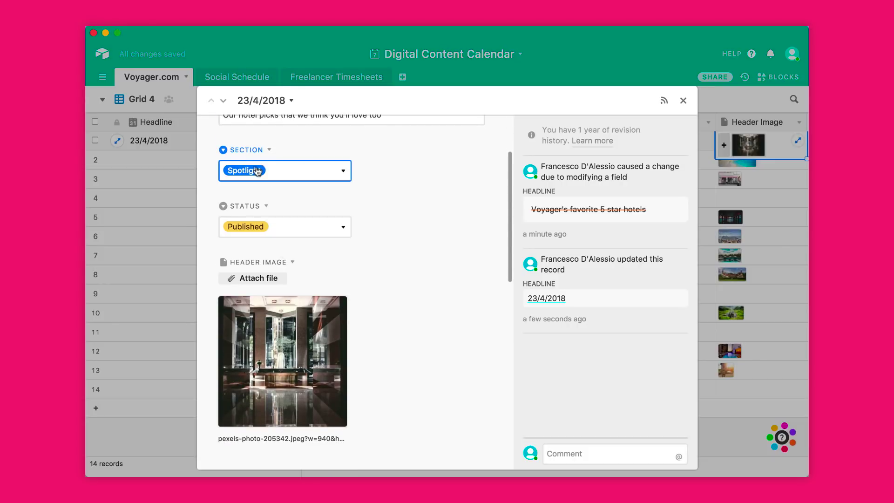
{"action": "left_click", "coordinate": [279, 174]}
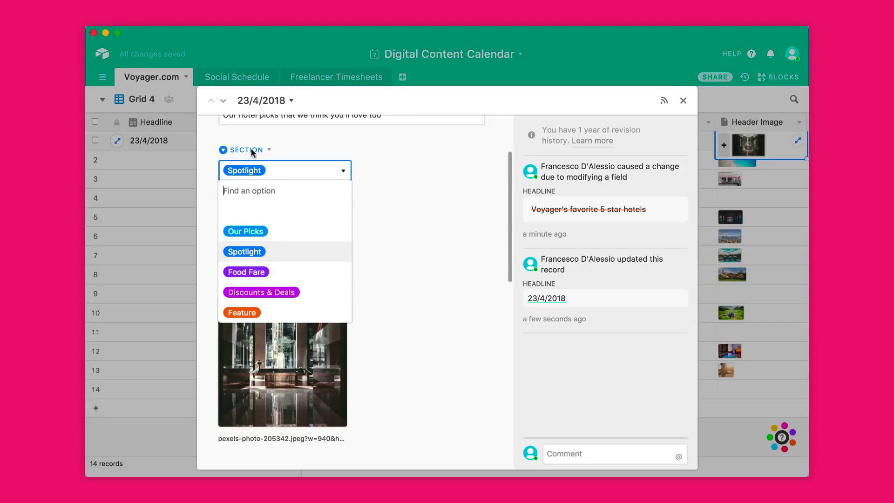
{"action": "left_click", "coordinate": [375, 214]}
{"action": "scroll", "coordinate": [291, 240], "scroll_direction": "down", "scroll_amount": 5}
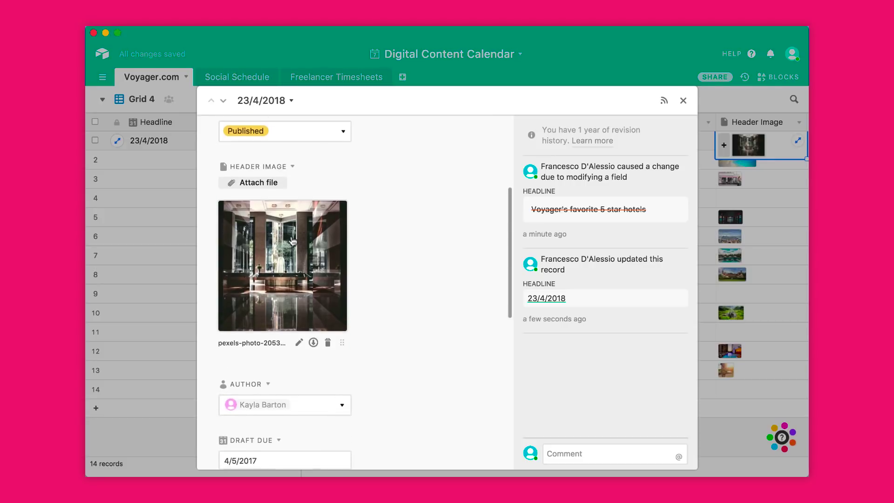
{"action": "scroll", "coordinate": [285, 257], "scroll_direction": "down", "scroll_amount": 10}
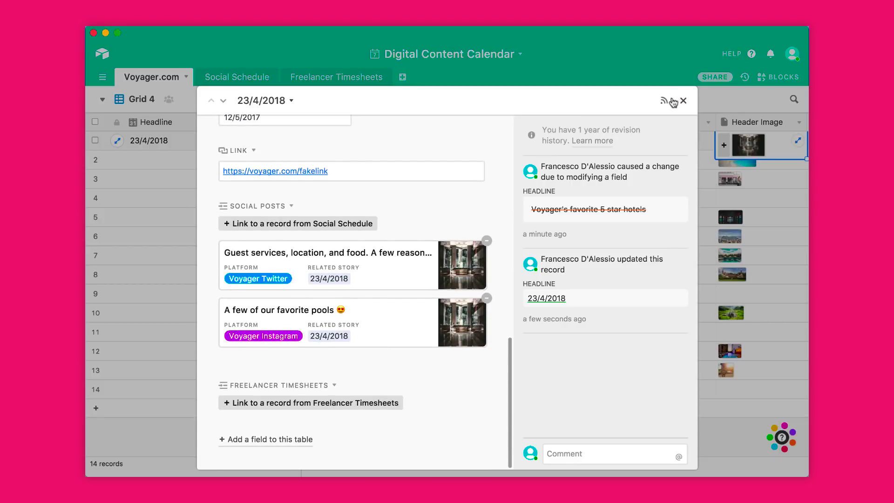
{"action": "left_click", "coordinate": [682, 101]}
Step: Look across the last fields of the Voyager.com table, then examine the Social Schedule table's platform groups and its available views
{"action": "scroll", "coordinate": [499, 184], "scroll_direction": "right", "scroll_amount": 10}
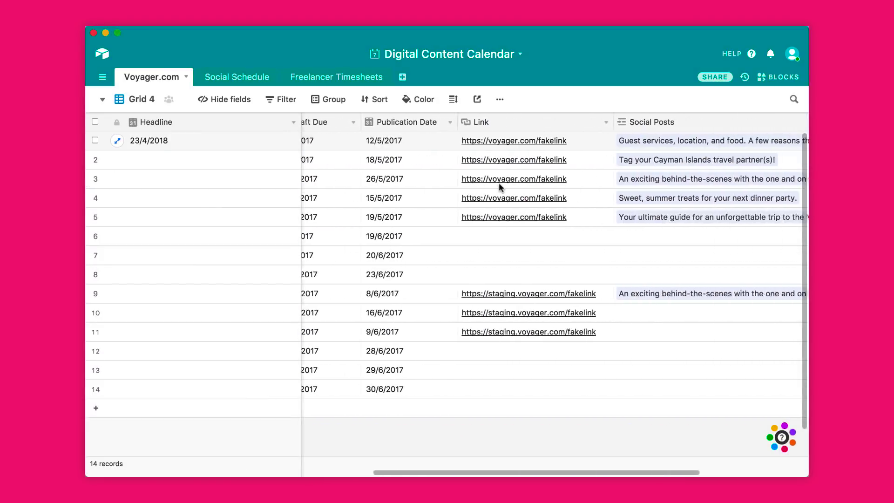
{"action": "scroll", "coordinate": [499, 186], "scroll_direction": "right", "scroll_amount": 4}
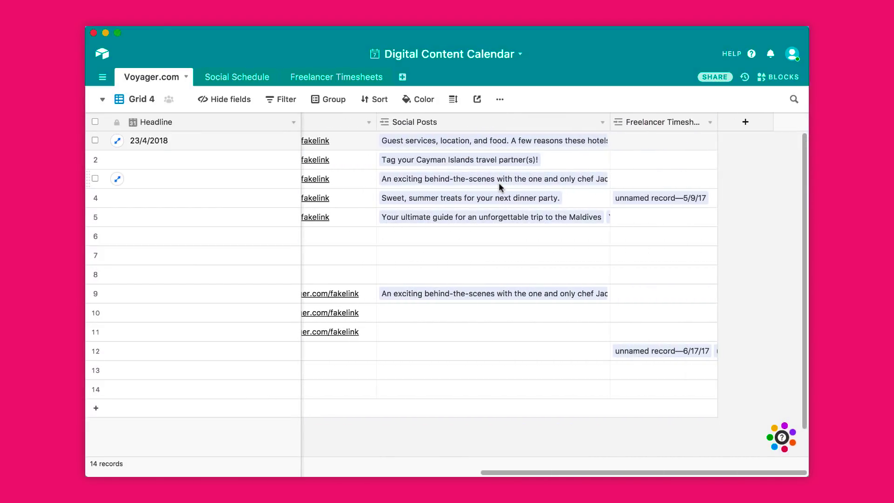
{"action": "left_click", "coordinate": [246, 88]}
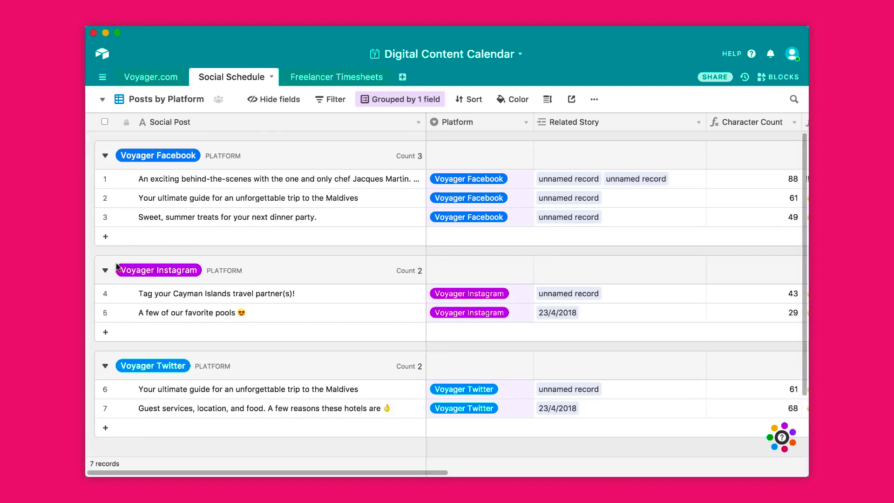
{"action": "left_click", "coordinate": [117, 98]}
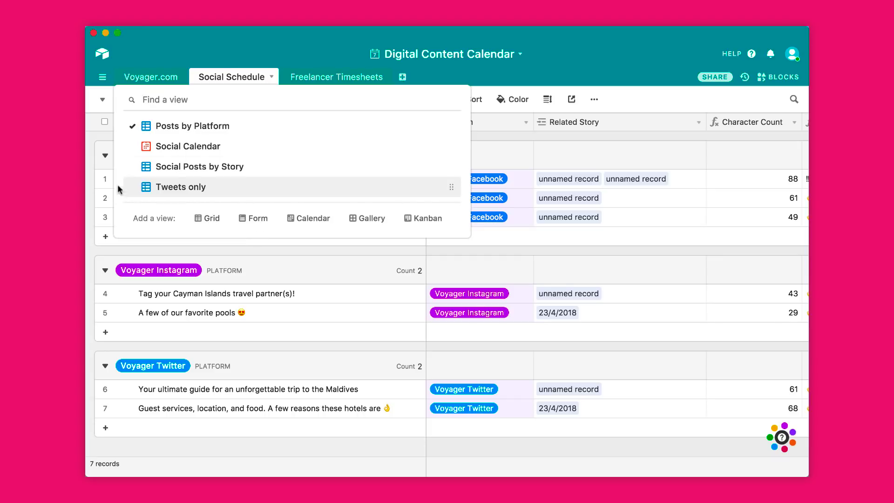
{"action": "left_click", "coordinate": [104, 137]}
{"action": "scroll", "coordinate": [225, 226], "scroll_direction": "down", "scroll_amount": 3}
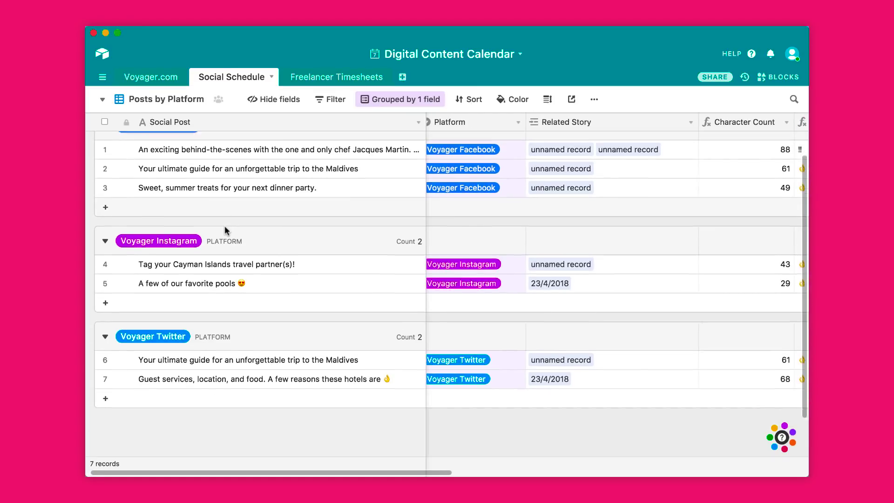
{"action": "scroll", "coordinate": [224, 225], "scroll_direction": "up", "scroll_amount": 3}
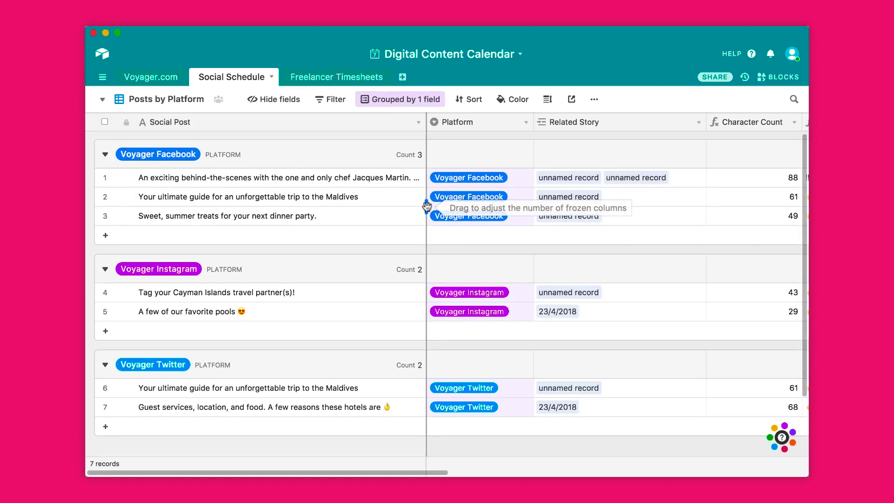
Step: Add a blank record to the Voyager Facebook group and select it, then look over the other platform groups
{"action": "left_click", "coordinate": [106, 239]}
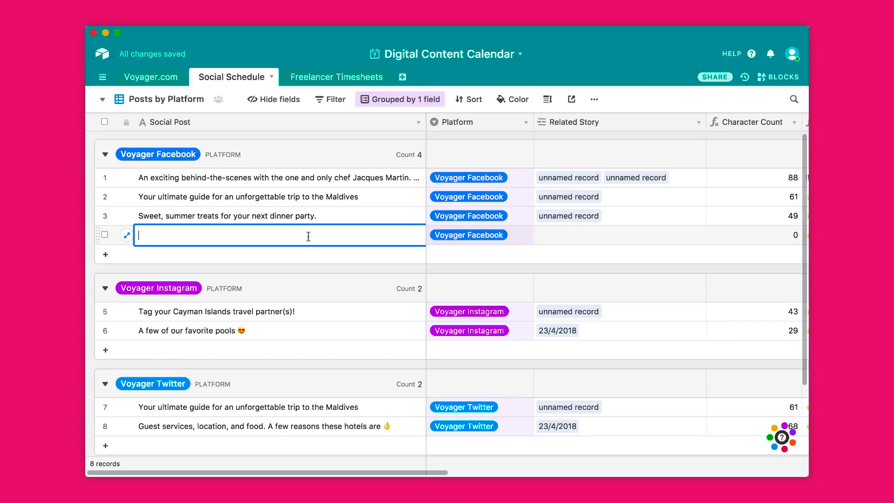
{"action": "left_click", "coordinate": [104, 235]}
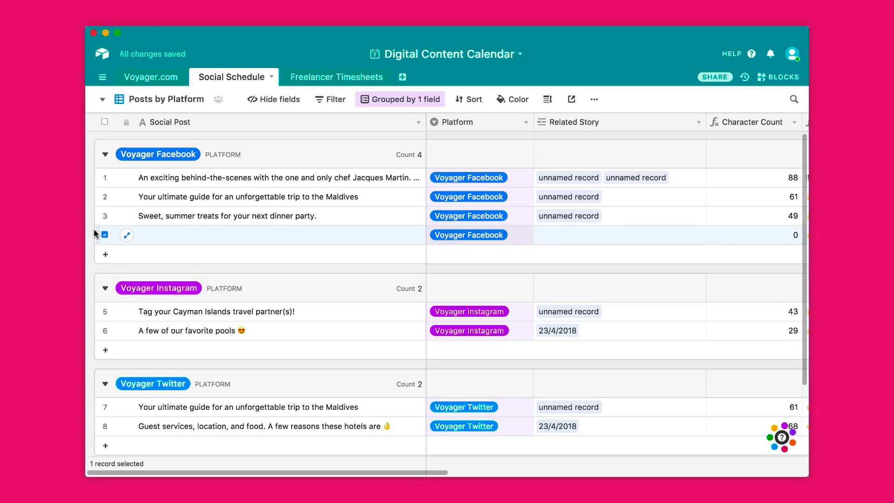
{"action": "left_click", "coordinate": [90, 224]}
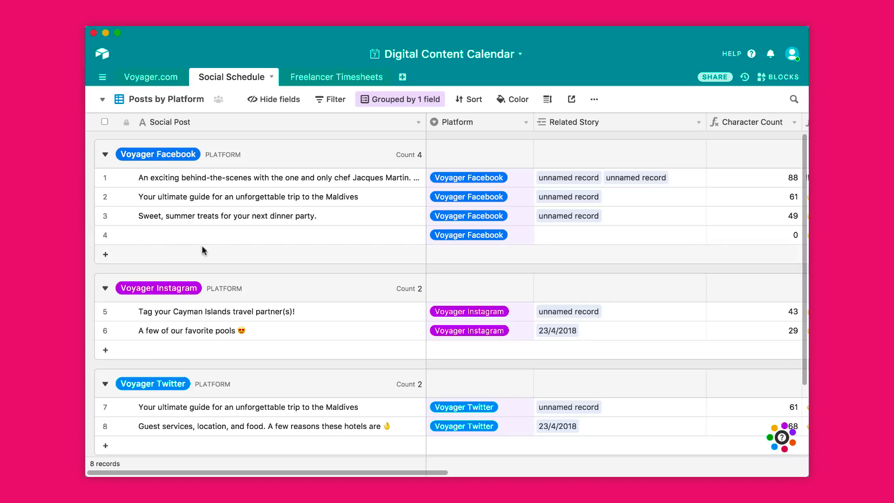
{"action": "left_click", "coordinate": [104, 236]}
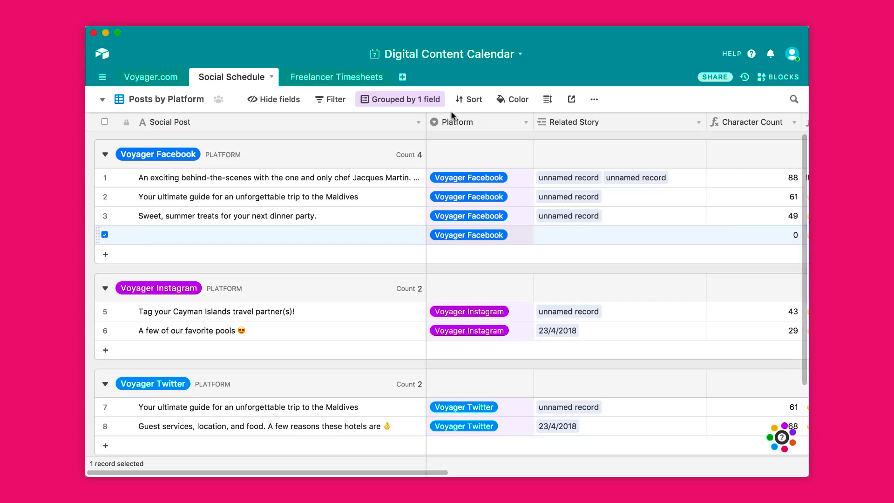
{"action": "scroll", "coordinate": [393, 249], "scroll_direction": "down", "scroll_amount": 3}
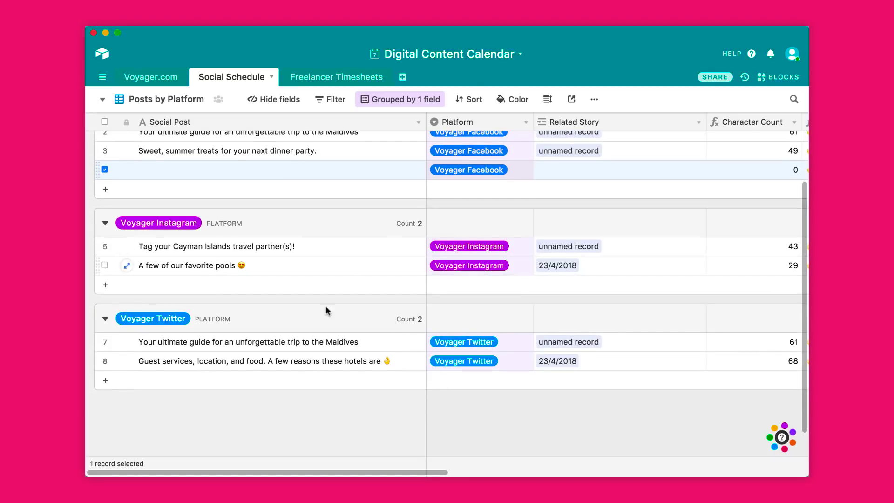
Step: Check the Freelancer Timesheets table, return to Social Schedule and add a form view to it
{"action": "left_click", "coordinate": [320, 82]}
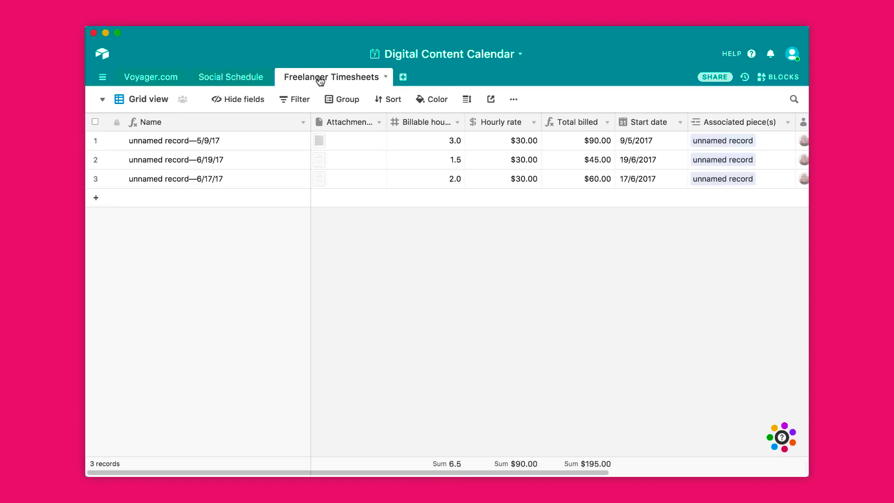
{"action": "left_click", "coordinate": [216, 81]}
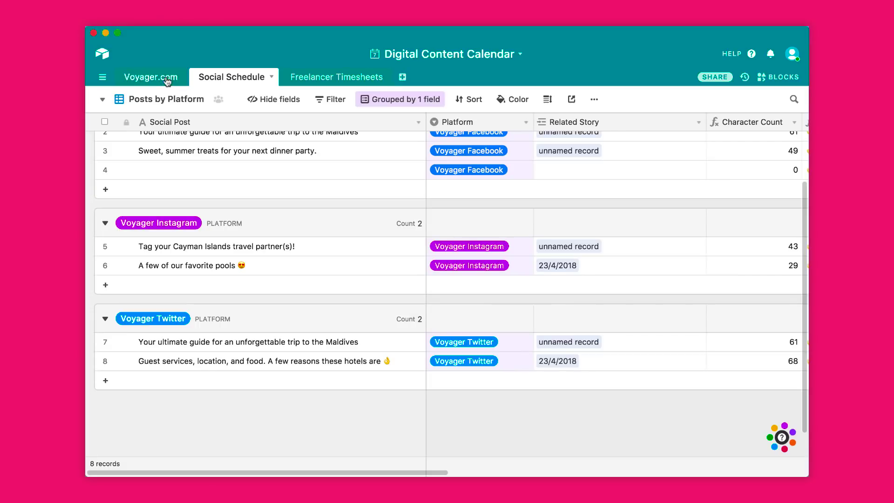
{"action": "left_click", "coordinate": [105, 100]}
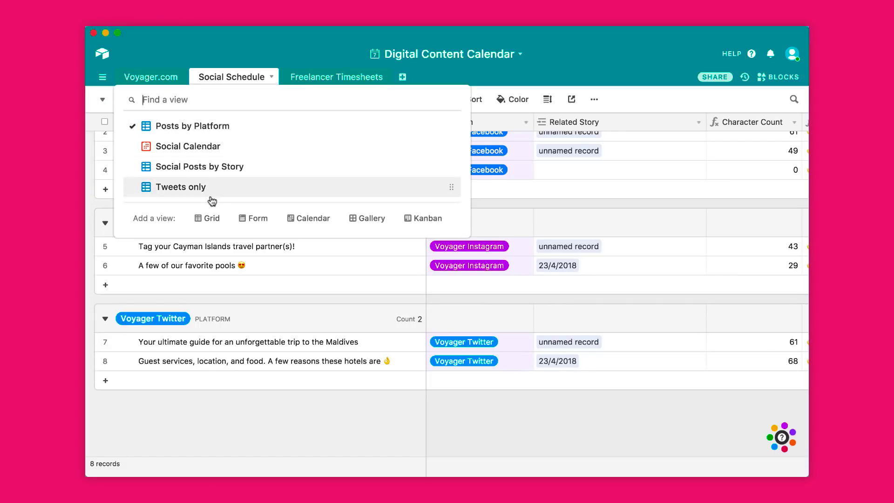
{"action": "left_click", "coordinate": [250, 223]}
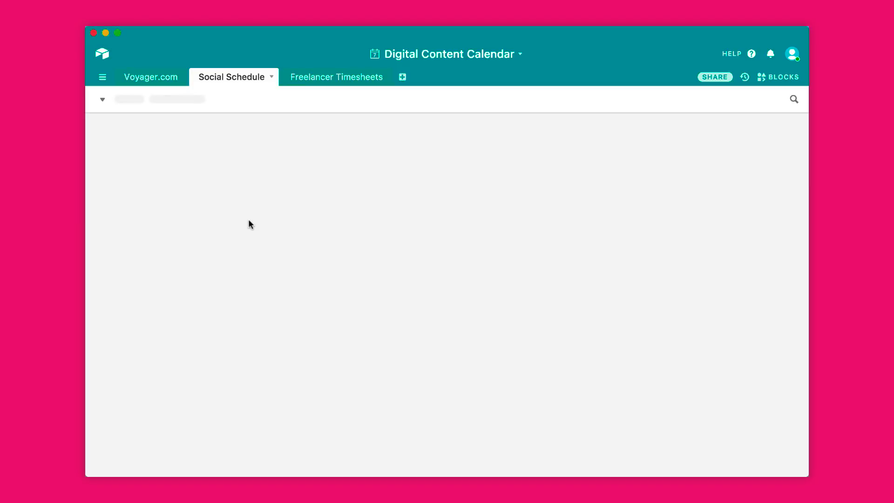
{"action": "scroll", "coordinate": [348, 311], "scroll_direction": "down", "scroll_amount": 2}
{"action": "scroll", "coordinate": [348, 312], "scroll_direction": "up", "scroll_amount": 2}
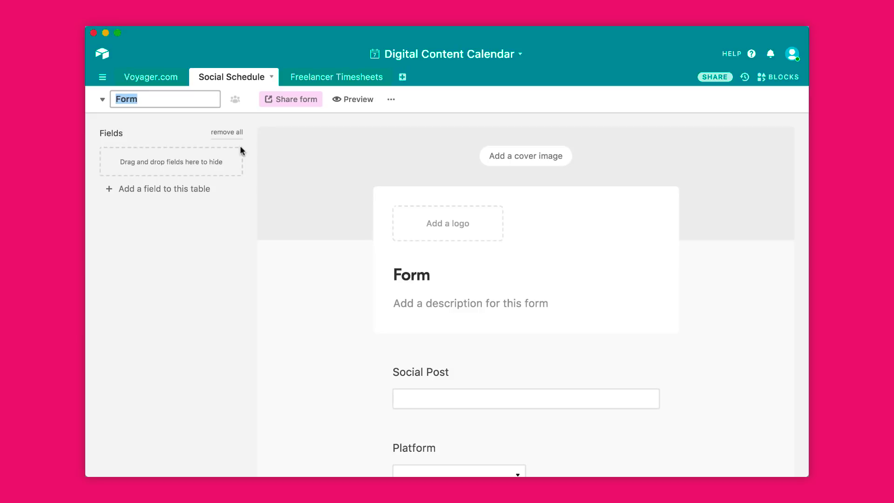
Step: View the settings for adding a field to the table, cancel them, and look through the form's layout and submission options
{"action": "left_click", "coordinate": [178, 188]}
{"action": "scroll", "coordinate": [447, 222], "scroll_direction": "down", "scroll_amount": 3}
{"action": "left_click", "coordinate": [493, 227]}
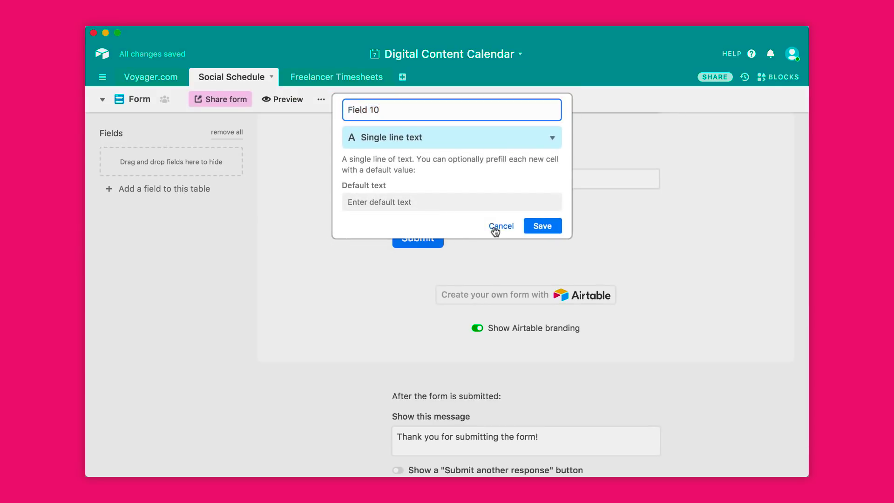
{"action": "scroll", "coordinate": [469, 269], "scroll_direction": "down", "scroll_amount": 3}
{"action": "scroll", "coordinate": [468, 269], "scroll_direction": "up", "scroll_amount": 10}
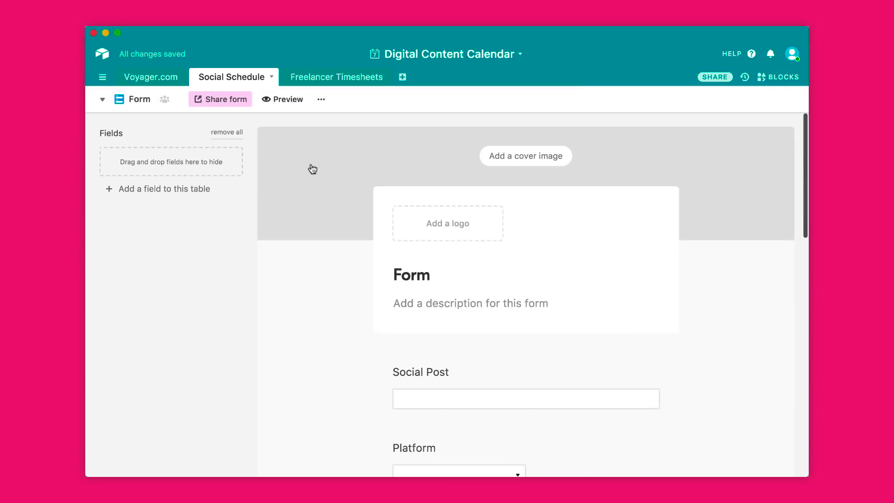
Step: Add a calendar view based on the Date field to Social Schedule and switch it to the Week layout
{"action": "left_click", "coordinate": [139, 99]}
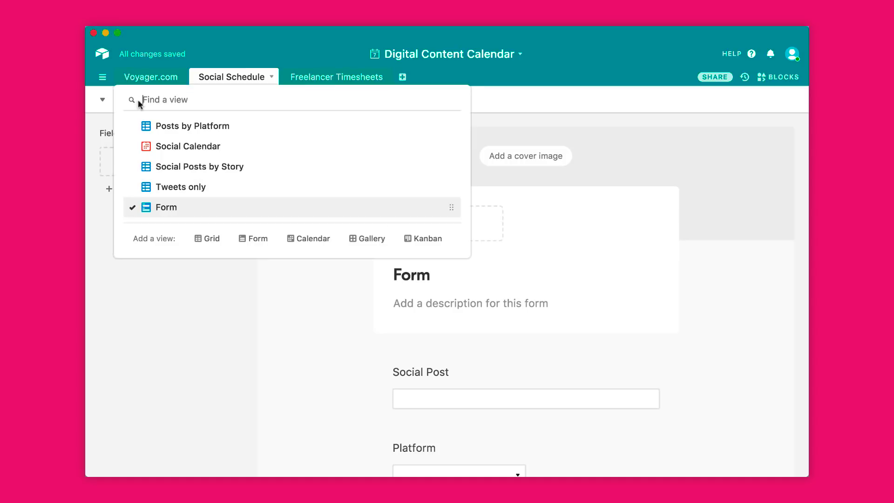
{"action": "left_click", "coordinate": [308, 238]}
{"action": "left_click", "coordinate": [588, 368]}
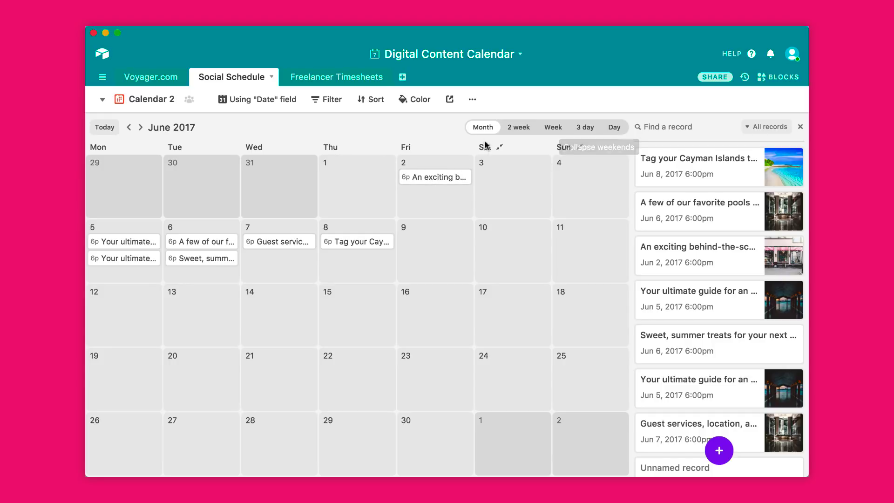
{"action": "left_click", "coordinate": [519, 126]}
{"action": "left_click", "coordinate": [551, 127]}
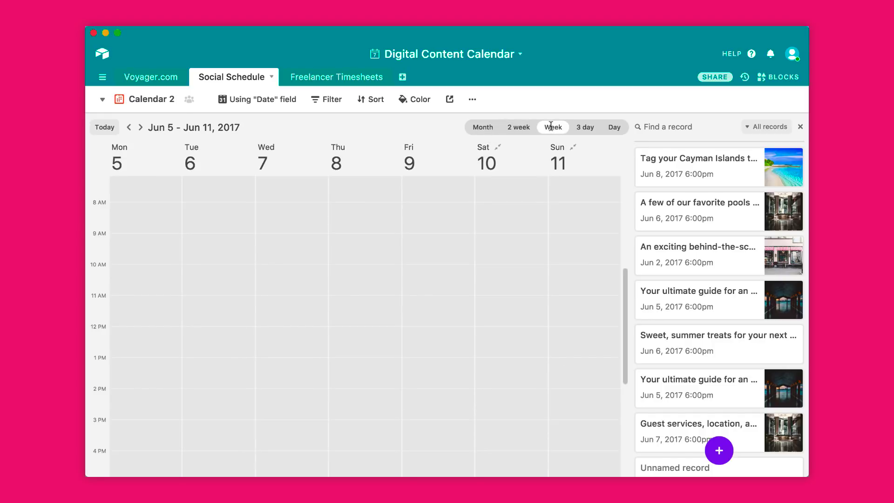
Step: View the calendar in the 3 day and Day layouts and return it to the Week layout
{"action": "left_click", "coordinate": [582, 129]}
{"action": "left_click", "coordinate": [613, 130]}
{"action": "left_click", "coordinate": [554, 128]}
Step: Browse the calendar week by week back to April 10–16, 2017 and forward again to June 5–11
{"action": "left_click", "coordinate": [129, 128]}
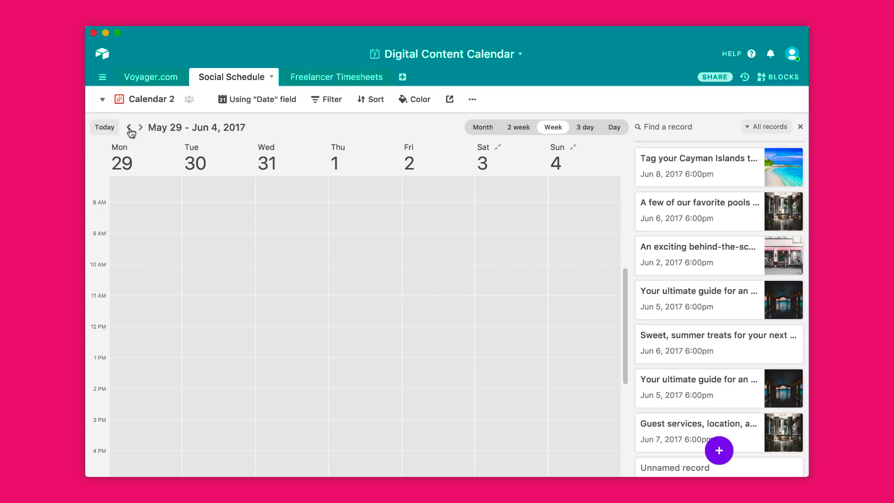
{"action": "left_click", "coordinate": [129, 127]}
{"action": "left_click", "coordinate": [129, 128]}
{"action": "left_click", "coordinate": [129, 127]}
{"action": "left_click", "coordinate": [129, 128]}
{"action": "left_click", "coordinate": [130, 128]}
{"action": "left_click", "coordinate": [129, 128]}
{"action": "left_click", "coordinate": [129, 128]}
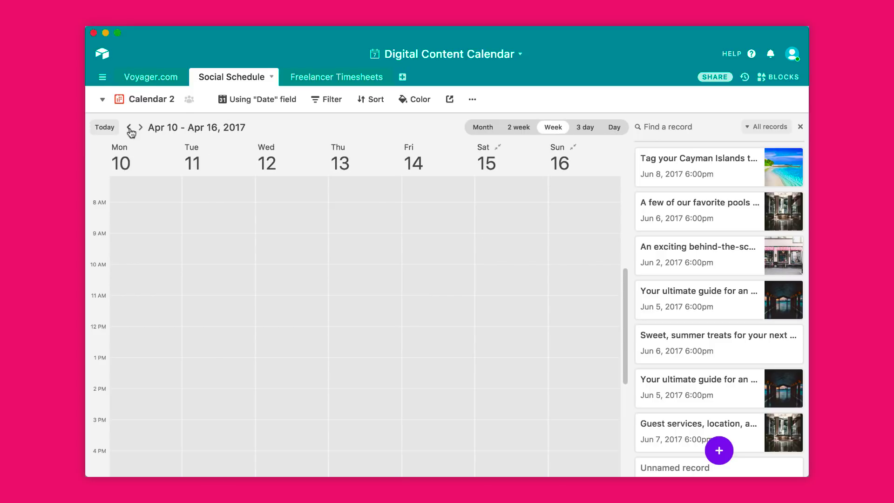
{"action": "left_click", "coordinate": [141, 128]}
{"action": "left_click", "coordinate": [141, 128]}
{"action": "left_click", "coordinate": [141, 128]}
{"action": "left_click", "coordinate": [141, 128]}
{"action": "left_click", "coordinate": [140, 127]}
{"action": "left_click", "coordinate": [141, 127]}
{"action": "left_click", "coordinate": [141, 128]}
{"action": "left_click", "coordinate": [141, 127]}
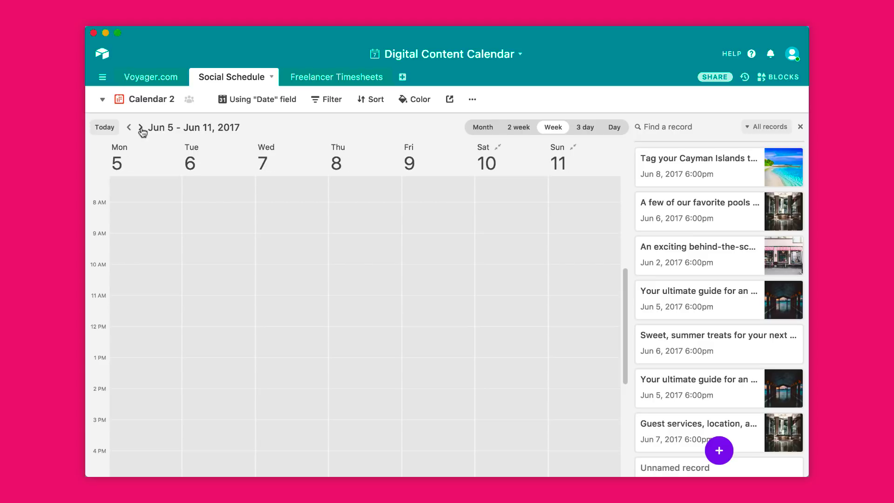
Step: Go to the week of May 29 – June 4, 2017 and reschedule the Cayman Islands post to June 3 at 5 PM
{"action": "left_click", "coordinate": [129, 127]}
{"action": "scroll", "coordinate": [501, 370], "scroll_direction": "down", "scroll_amount": 5}
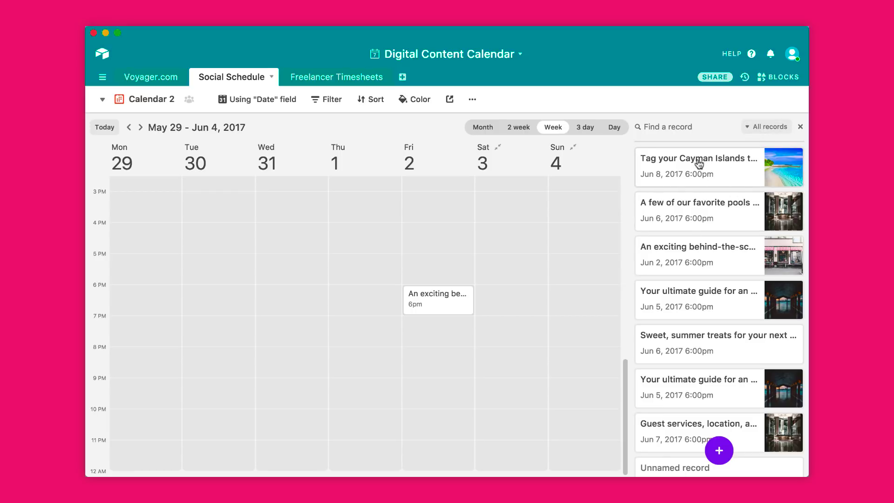
{"action": "left_click_drag", "start_coordinate": [699, 172], "coordinate": [499, 265]}
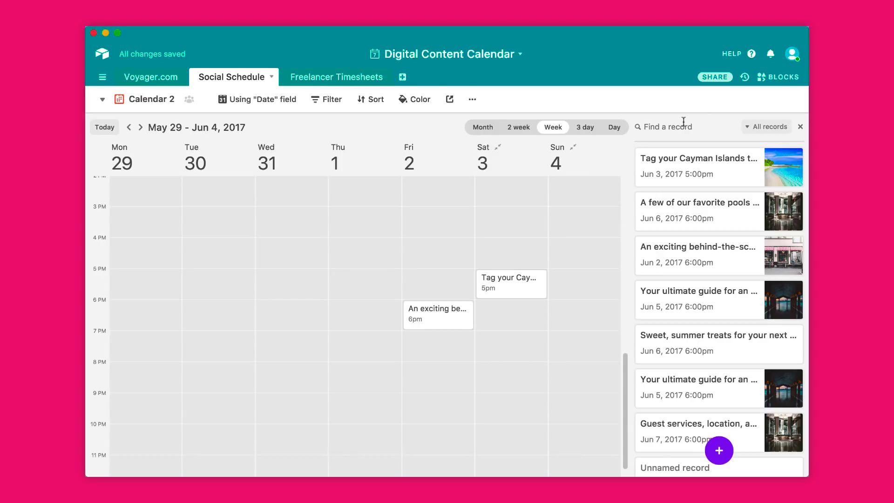
Step: Search the calendar's records for "guide" and reschedule the second matching record to June 4 at 7:30 PM
{"action": "type", "text": "g"}
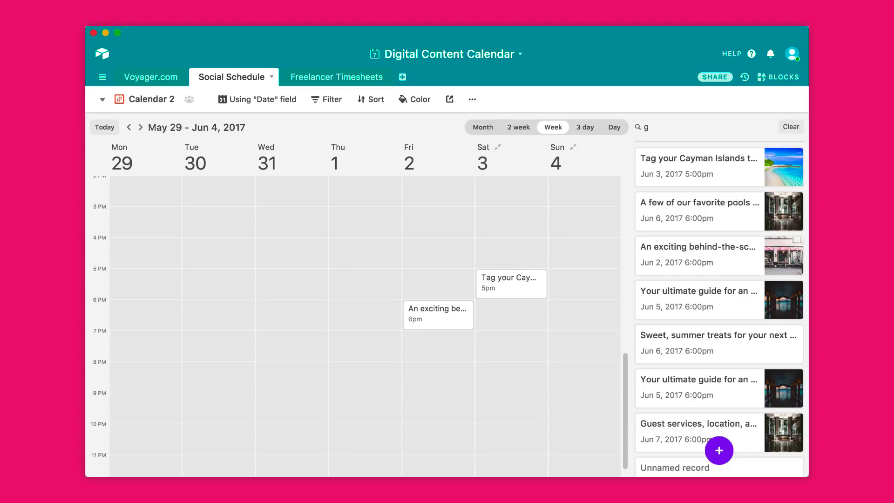
{"action": "type", "text": "uide"}
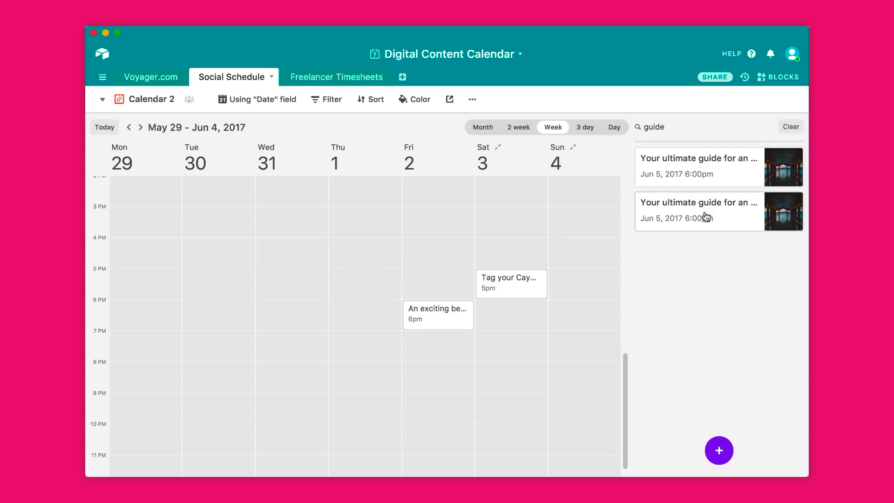
{"action": "left_click_drag", "start_coordinate": [705, 215], "coordinate": [579, 349]}
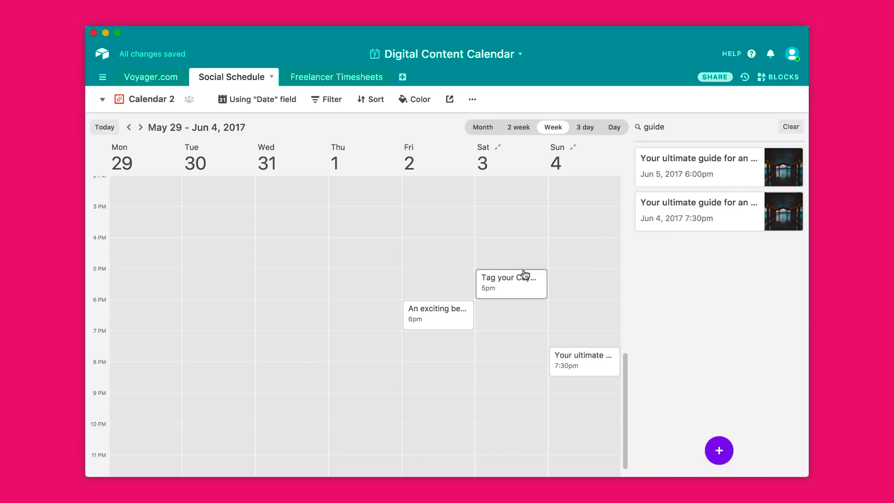
Step: Try the calendar's 2 week layout, switch it to Month, and check the table's list of views
{"action": "left_click", "coordinate": [513, 125]}
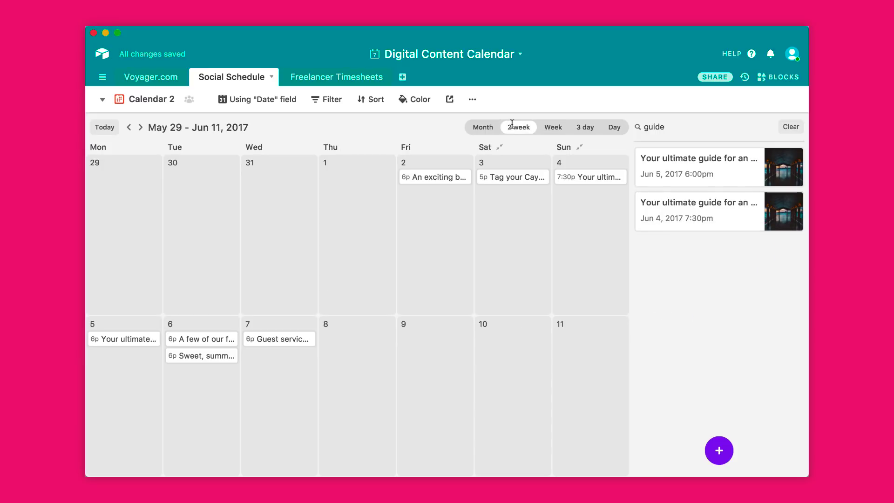
{"action": "left_click", "coordinate": [487, 129]}
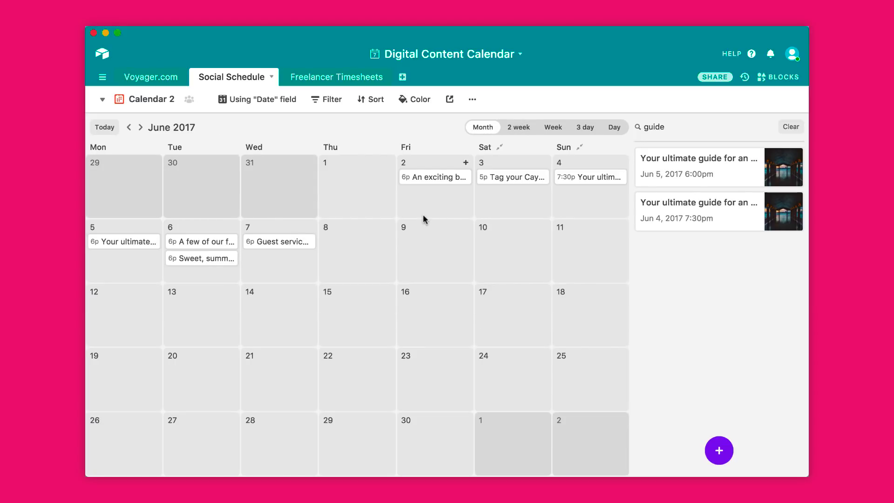
{"action": "left_click", "coordinate": [138, 102]}
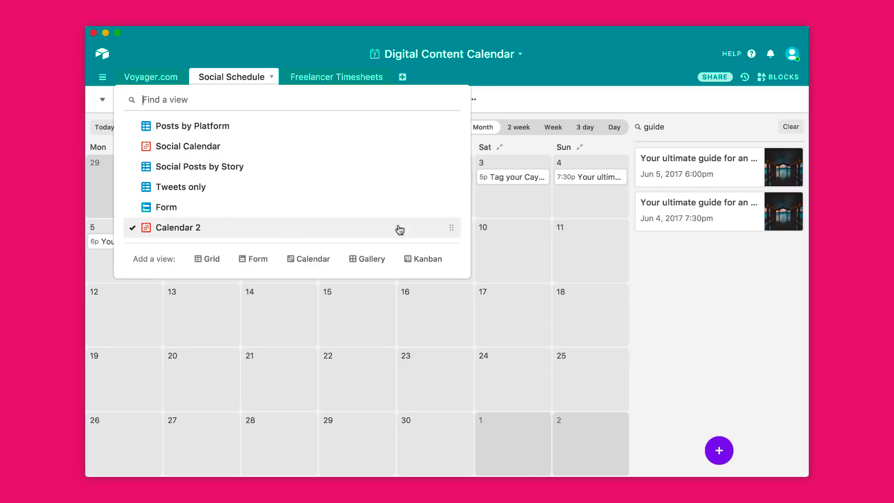
{"action": "left_click", "coordinate": [452, 227]}
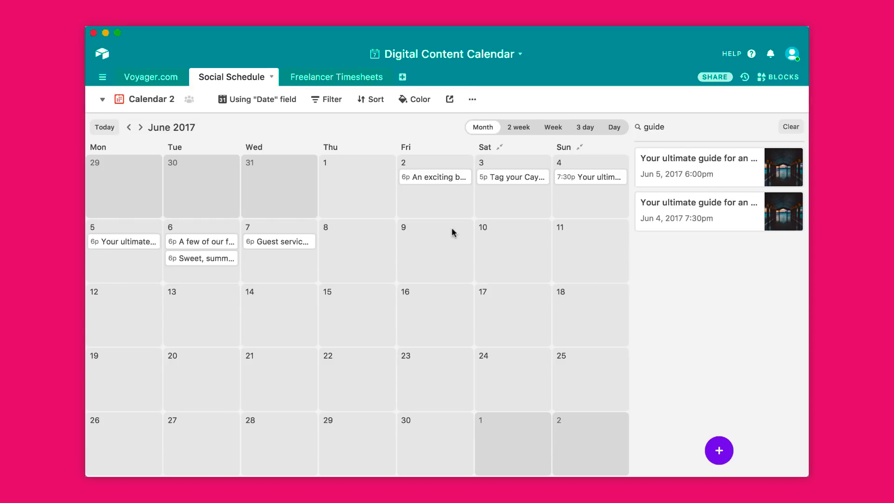
Step: Add a gallery view to the Social Schedule table, keeping the default name Gallery
{"action": "left_click", "coordinate": [149, 99]}
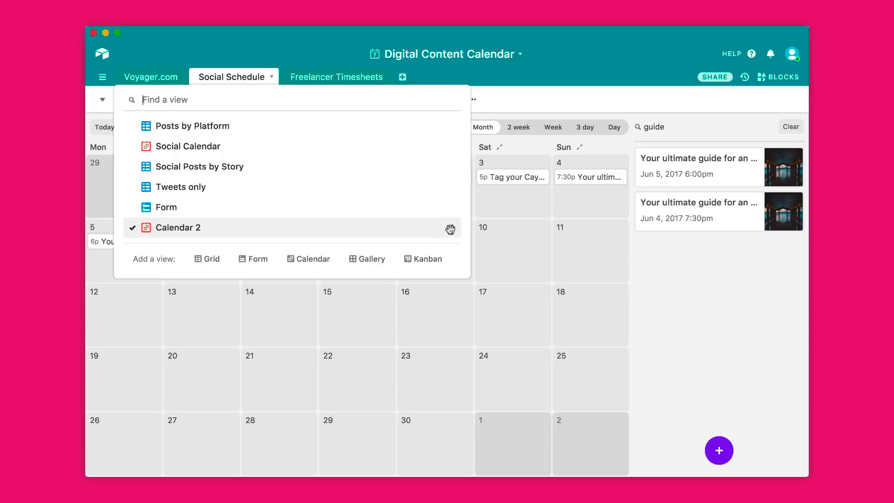
{"action": "mouse_move", "coordinate": [451, 228]}
{"action": "left_mouse_down"}
{"action": "mouse_move", "coordinate": [449, 180]}
{"action": "mouse_move", "coordinate": [457, 186]}
{"action": "mouse_move", "coordinate": [455, 230]}
{"action": "left_mouse_up"}
{"action": "left_click", "coordinate": [366, 259]}
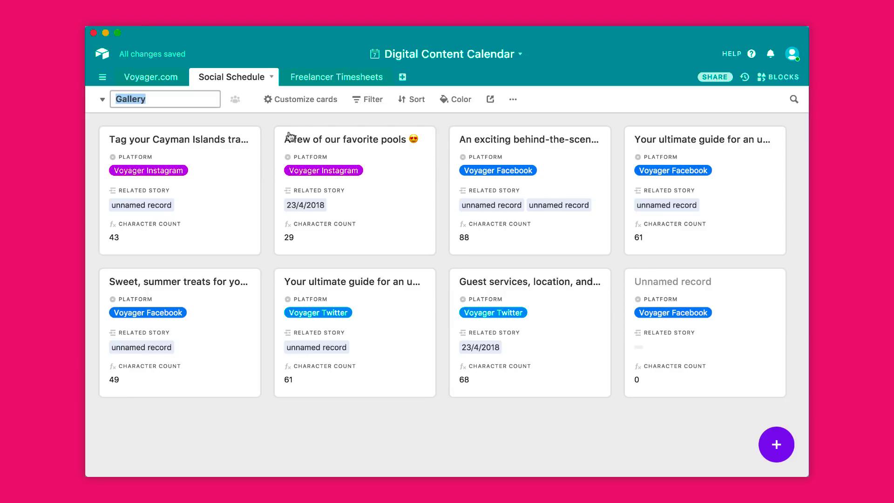
{"action": "mouse_move", "coordinate": [293, 140]}
{"action": "left_mouse_down"}
{"action": "mouse_move", "coordinate": [498, 175]}
{"action": "mouse_move", "coordinate": [413, 140]}
{"action": "mouse_move", "coordinate": [285, 141]}
{"action": "left_mouse_up"}
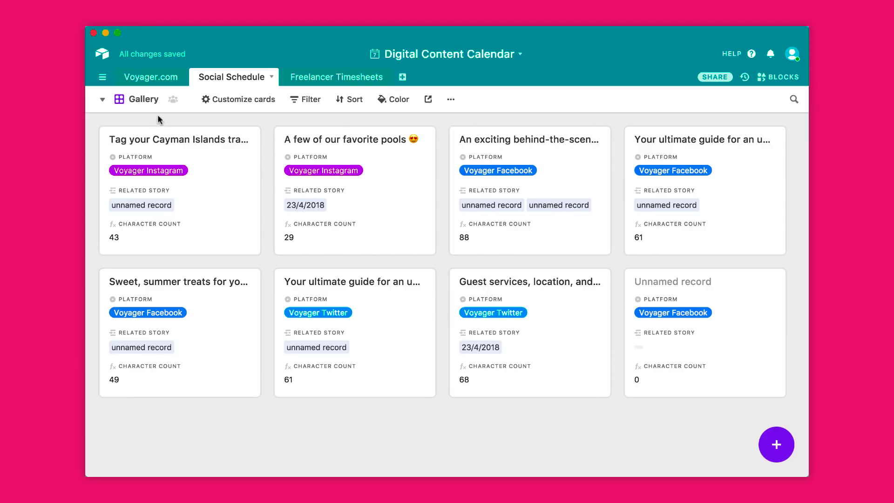
Step: Add a Kanban view to the Social Schedule table with its records stacked by the Platform field
{"action": "left_click", "coordinate": [146, 103]}
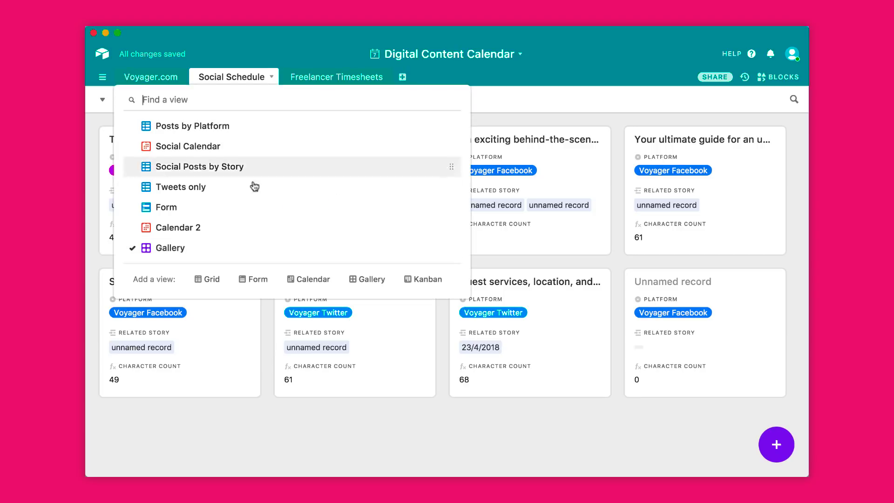
{"action": "left_click", "coordinate": [406, 280]}
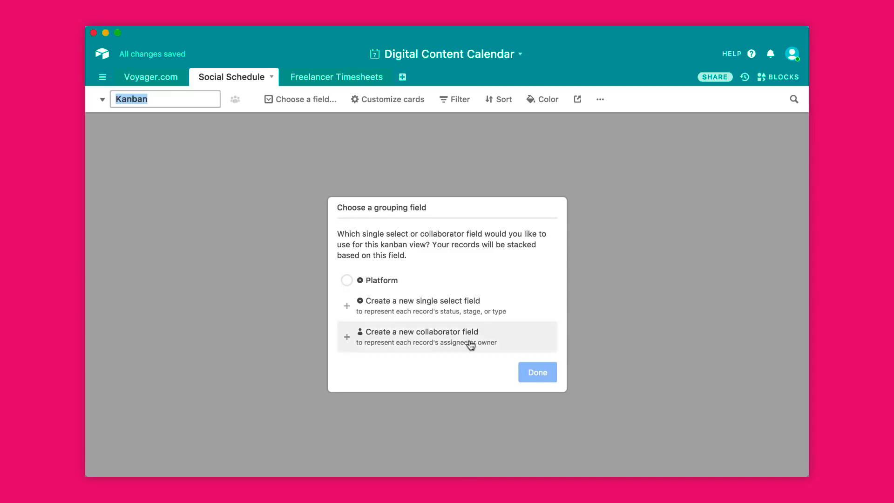
{"action": "left_click", "coordinate": [349, 281]}
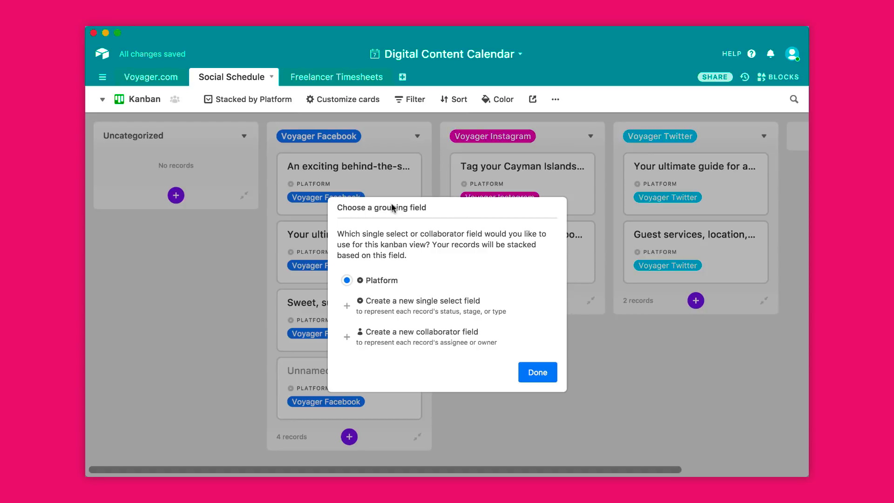
{"action": "left_click", "coordinate": [534, 378]}
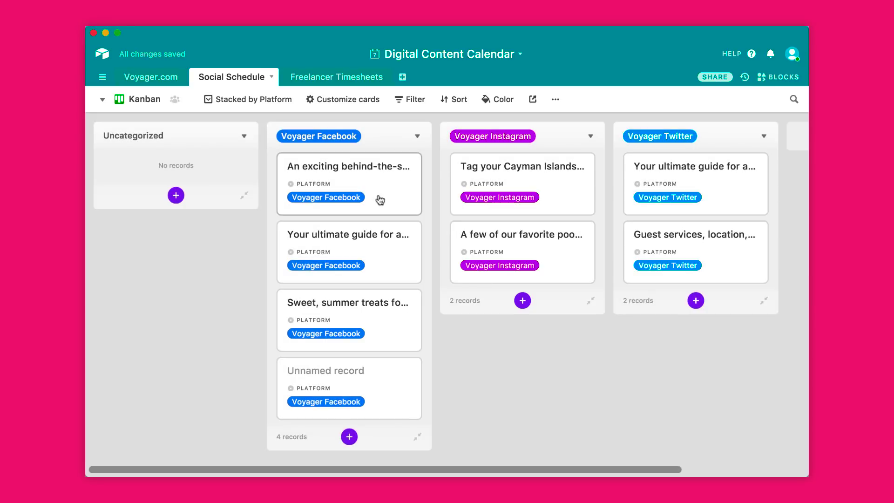
{"action": "left_click_drag", "start_coordinate": [318, 184], "coordinate": [365, 187]}
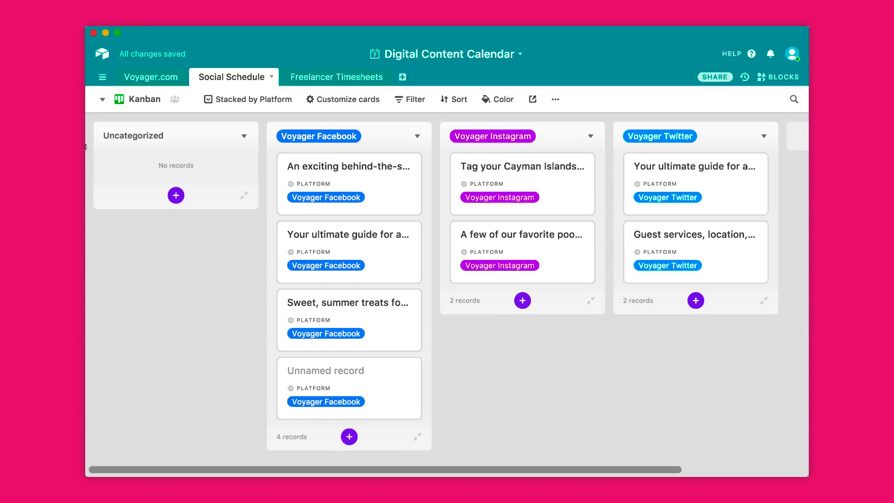
Step: Review the table's list of views and the Kanban view's grouping field options, keeping Platform as the grouping field
{"action": "left_click", "coordinate": [122, 104]}
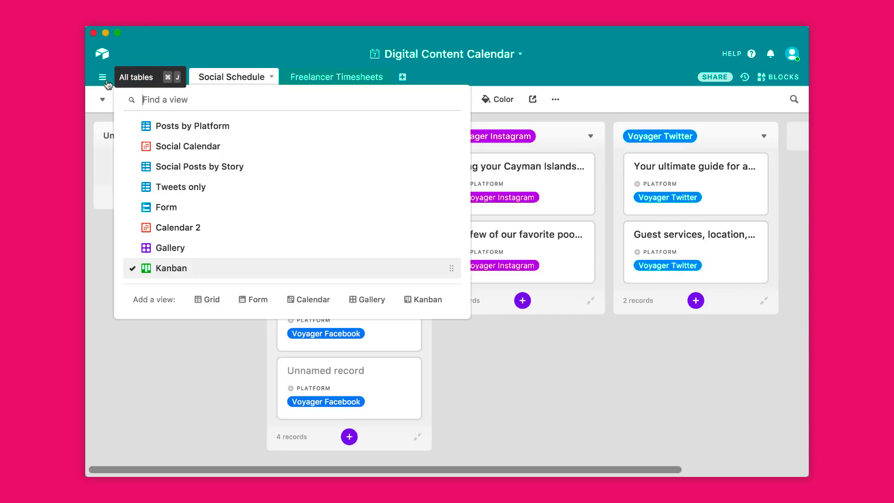
{"action": "left_click", "coordinate": [135, 379]}
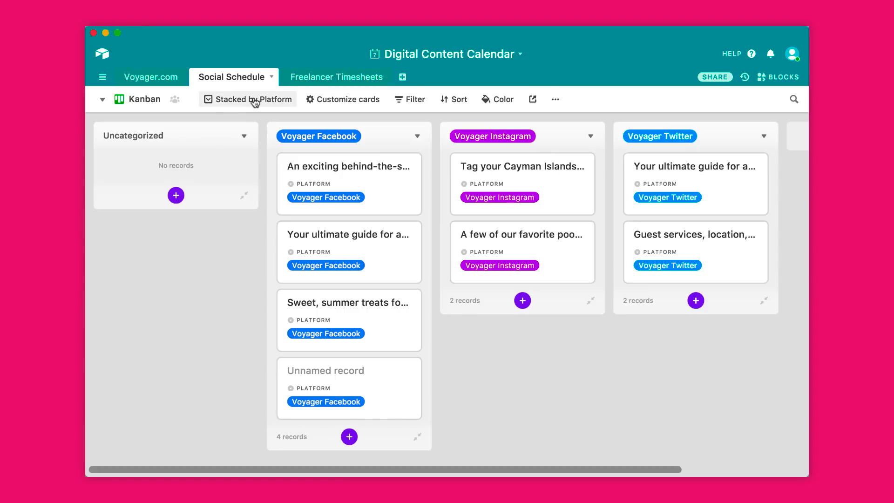
{"action": "left_click", "coordinate": [236, 100]}
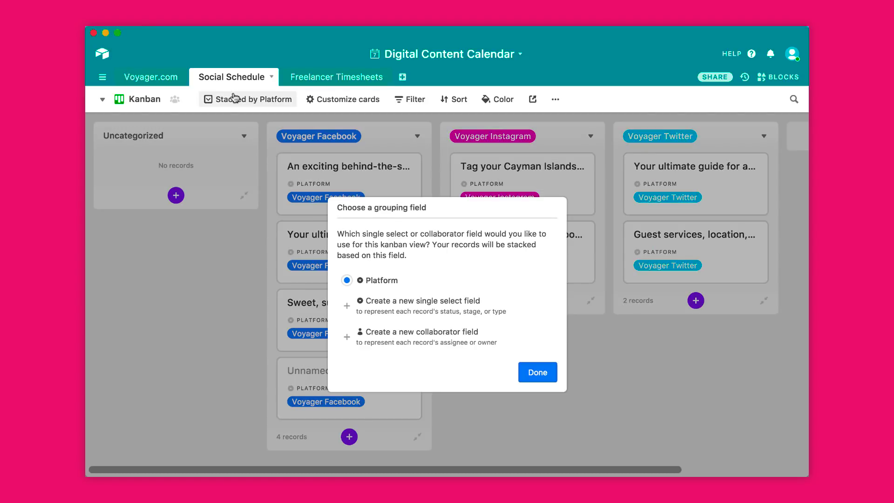
{"action": "left_click", "coordinate": [536, 372]}
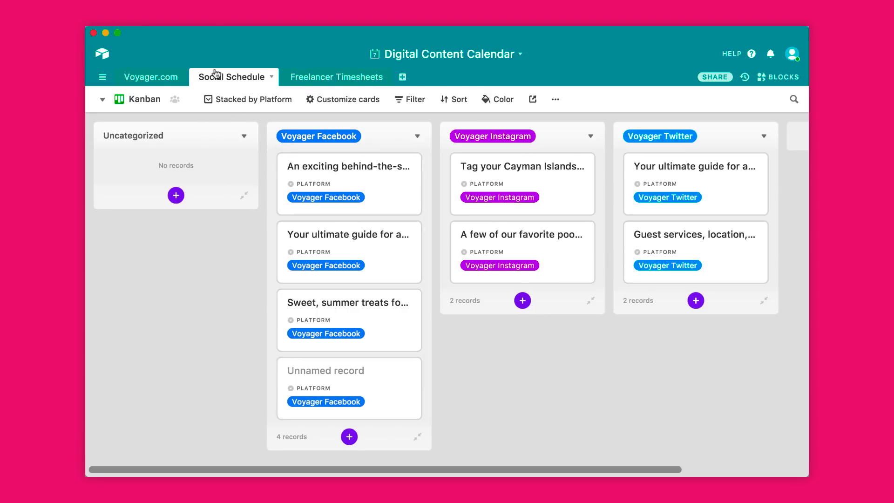
Step: Filter the Voyager.com table's Grid 4 view to records whose Status is Assigned
{"action": "left_click", "coordinate": [152, 79]}
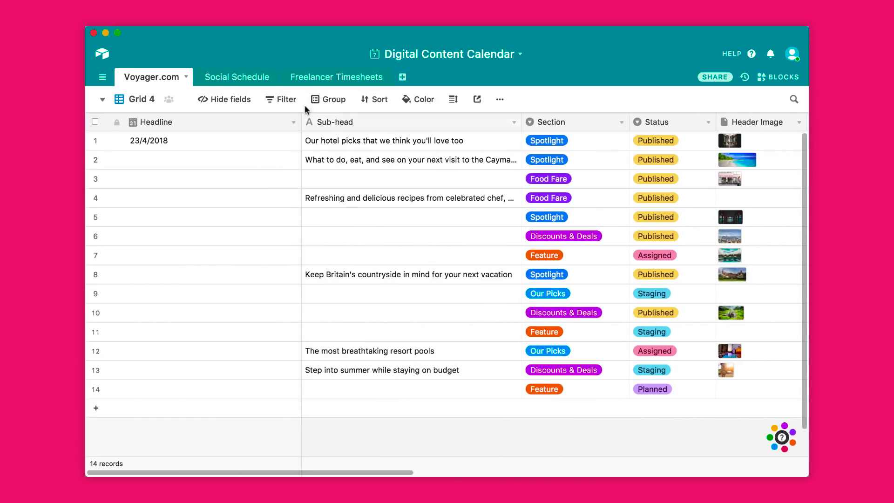
{"action": "left_click", "coordinate": [282, 100]}
{"action": "left_click", "coordinate": [300, 144]}
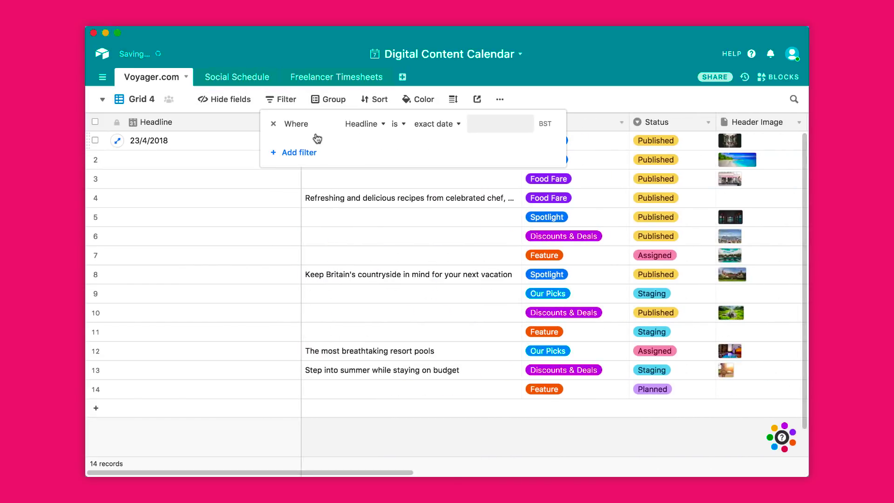
{"action": "left_click", "coordinate": [368, 124]}
{"action": "left_click", "coordinate": [369, 226]}
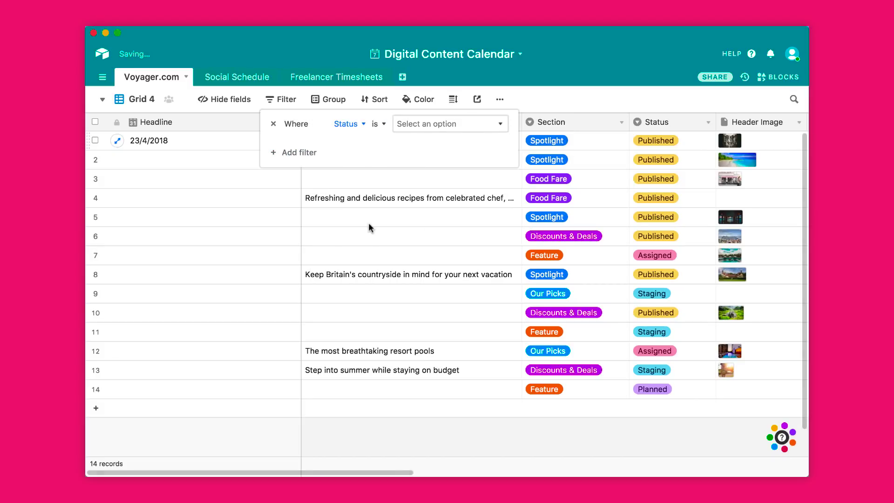
{"action": "left_click", "coordinate": [433, 123]}
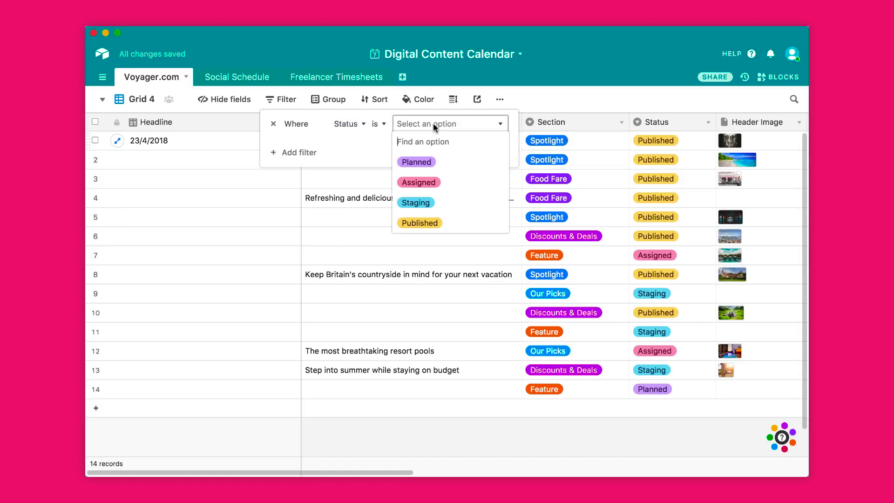
{"action": "left_click", "coordinate": [442, 184]}
{"action": "left_click", "coordinate": [428, 239]}
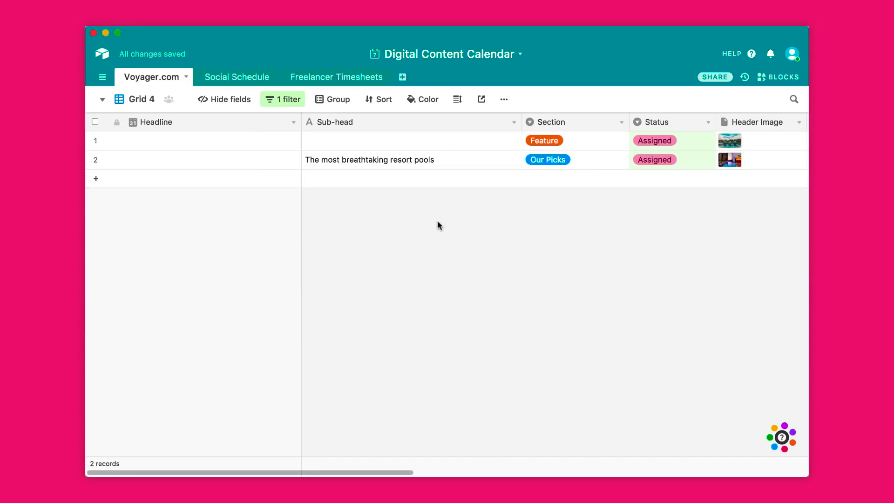
Step: Look through the grouping, sorting and record coloring options of the Grid 4 view
{"action": "left_click", "coordinate": [326, 104]}
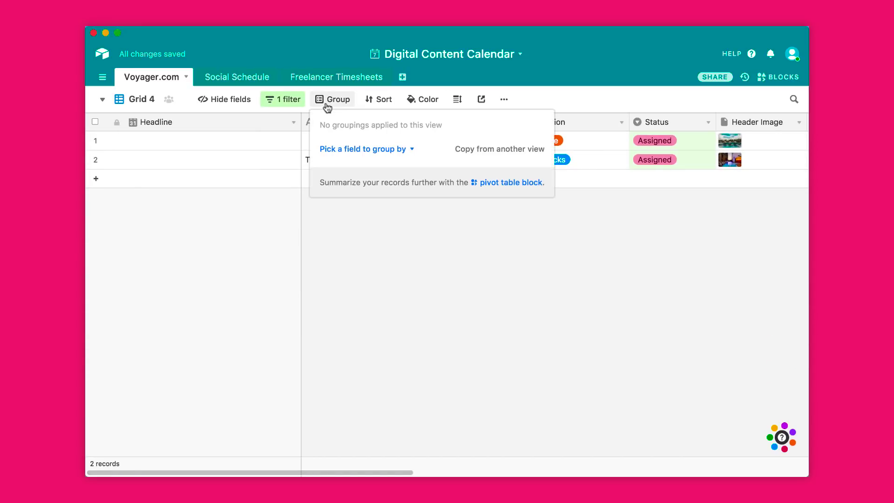
{"action": "left_click", "coordinate": [376, 100]}
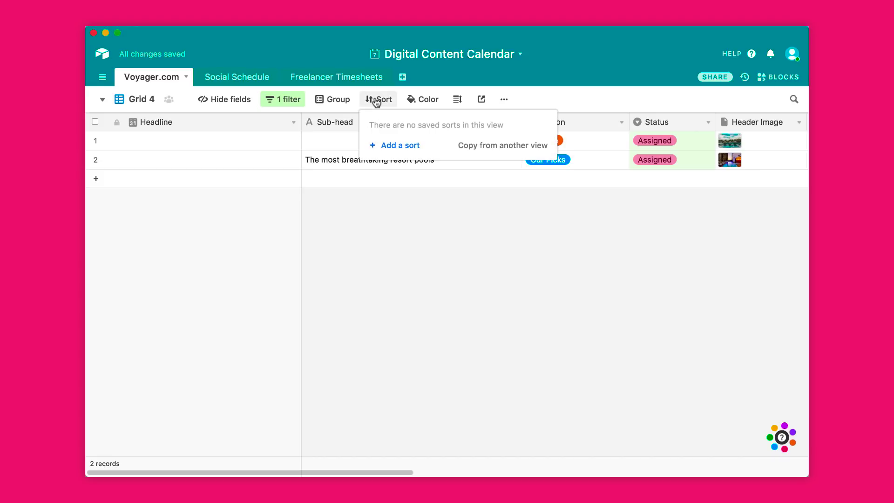
{"action": "left_click", "coordinate": [420, 99]}
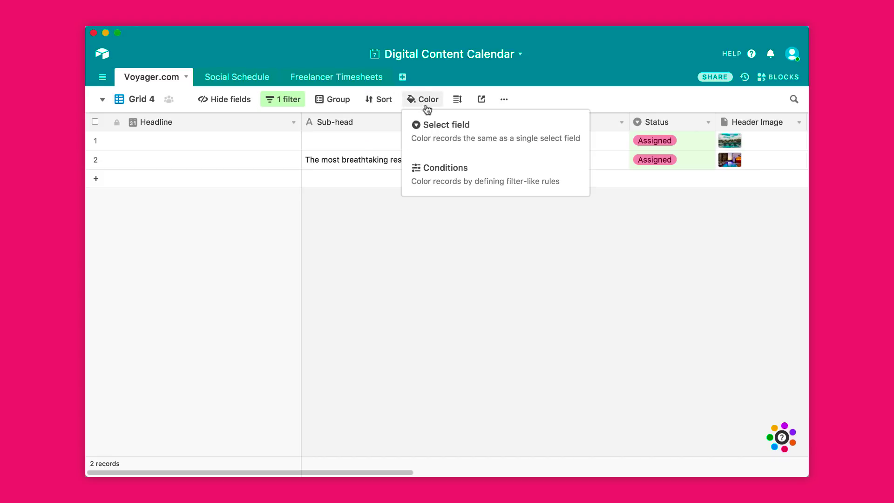
Step: Try the Medium row height in the Grid 4 view and set the rows to Tall
{"action": "left_click", "coordinate": [458, 100]}
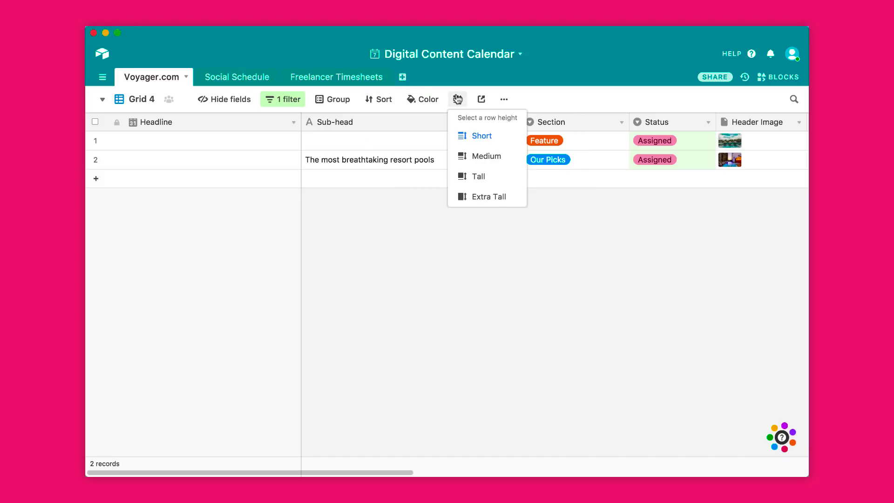
{"action": "left_click", "coordinate": [481, 158]}
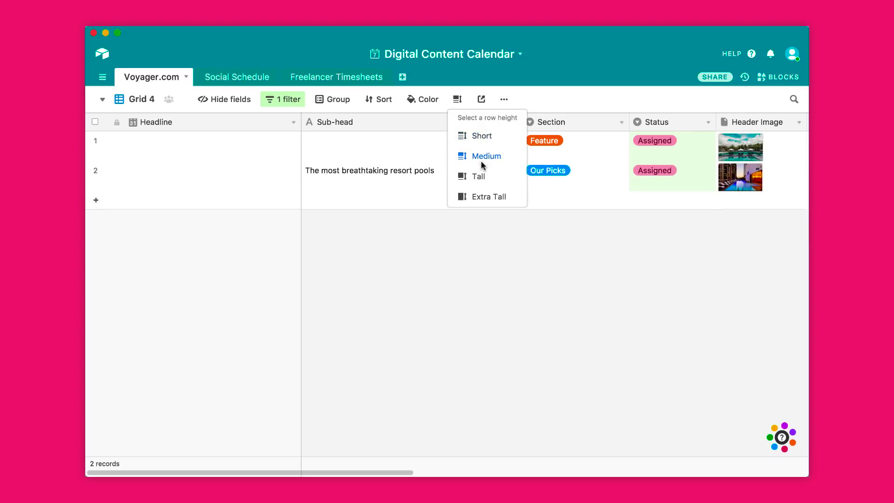
{"action": "left_click", "coordinate": [484, 177]}
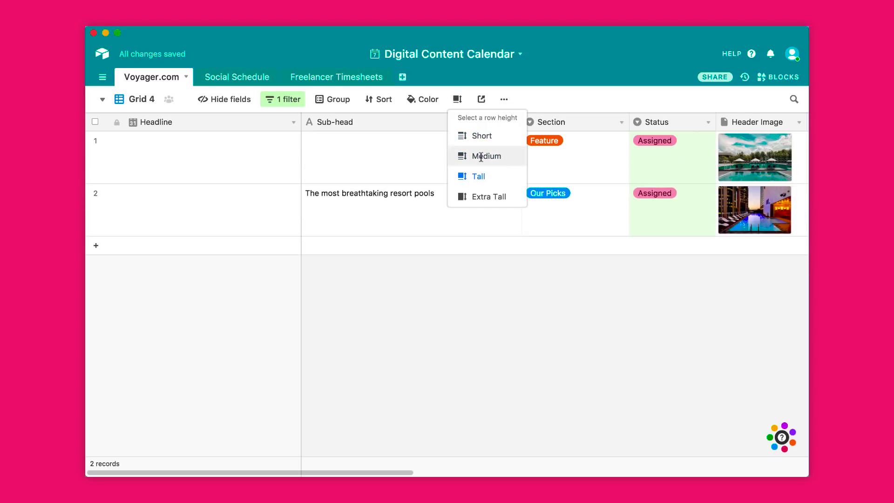
Step: Set the Grid 4 view's row height to Medium and review its sharing options and additional view actions
{"action": "left_click", "coordinate": [486, 156]}
{"action": "left_click", "coordinate": [483, 301]}
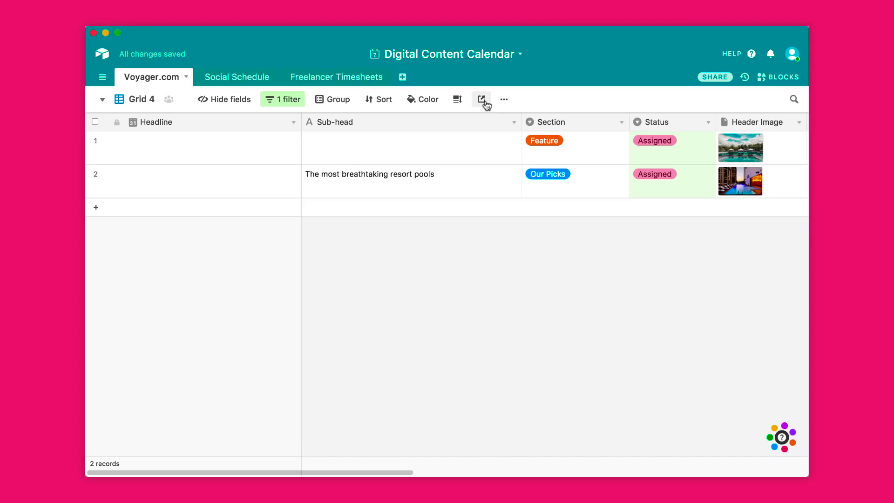
{"action": "left_click", "coordinate": [482, 100]}
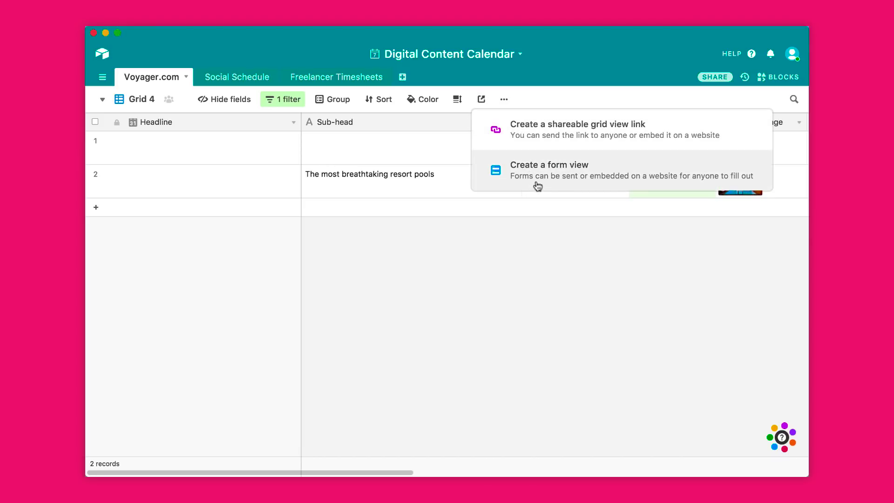
{"action": "left_click", "coordinate": [518, 215]}
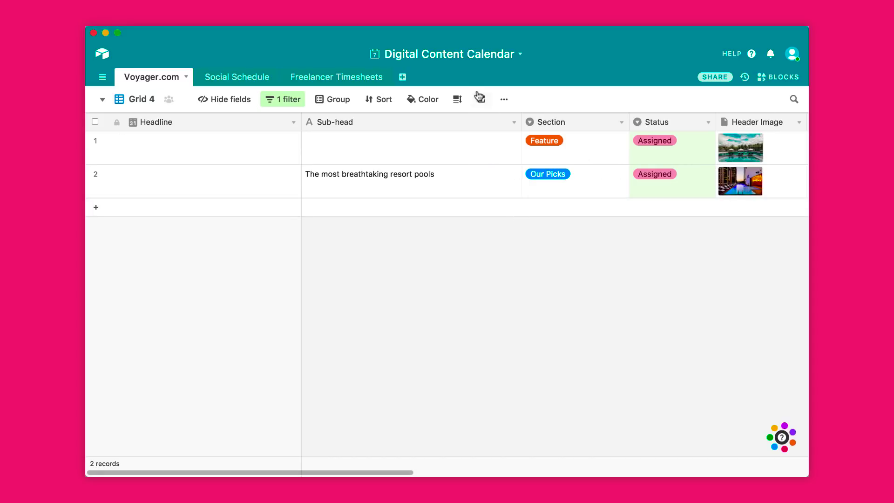
{"action": "left_click", "coordinate": [481, 99]}
{"action": "left_click", "coordinate": [503, 99]}
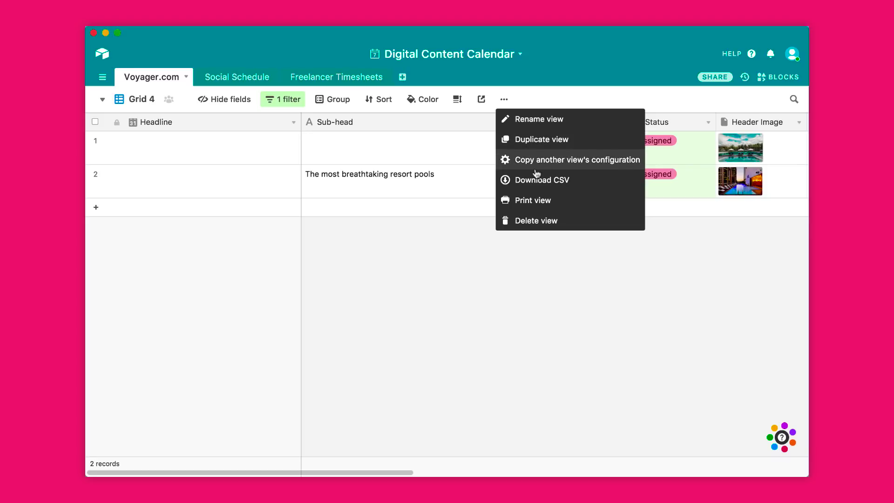
{"action": "left_click", "coordinate": [514, 269]}
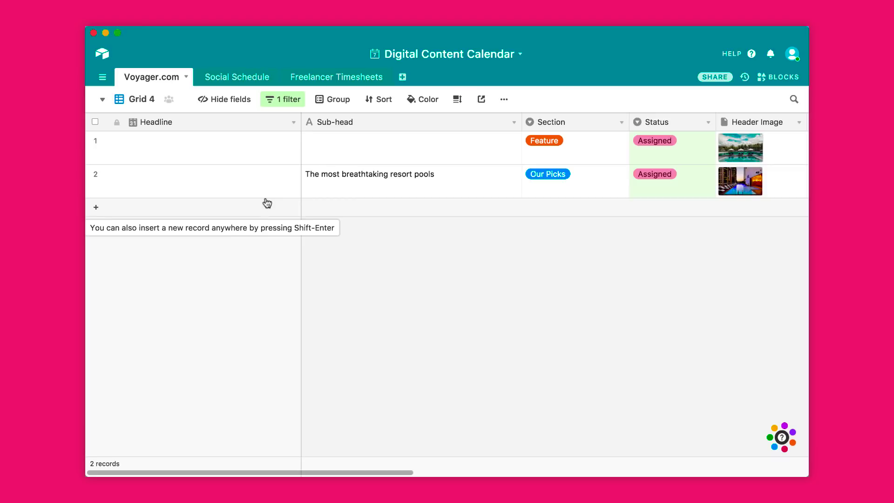
Step: Add an empty table to the base from the table list, keeping the default name Table 4
{"action": "left_click", "coordinate": [102, 77]}
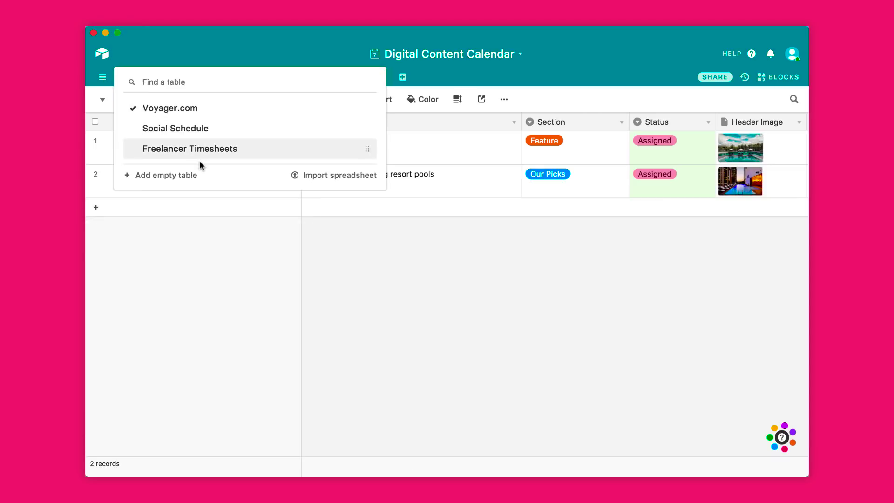
{"action": "left_click", "coordinate": [185, 176]}
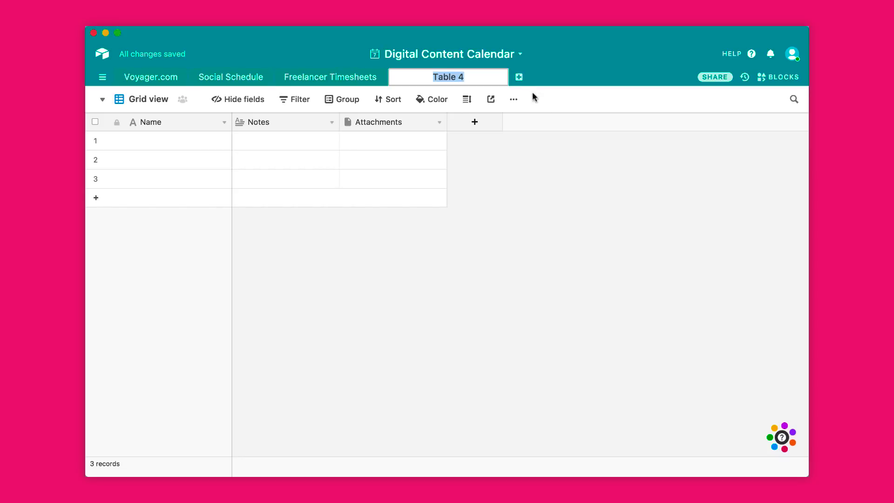
{"action": "key", "text": "Return"}
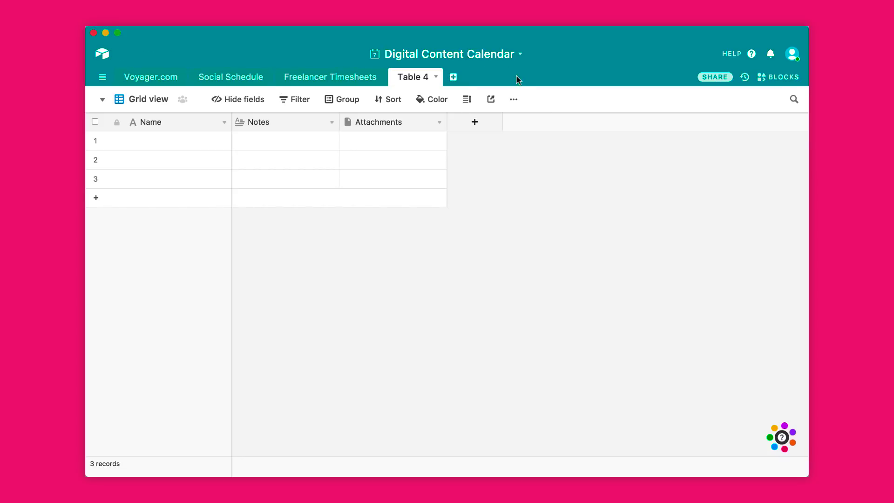
Step: Review the options for adding another table and the base's name, color, icon and management options
{"action": "left_click", "coordinate": [453, 77]}
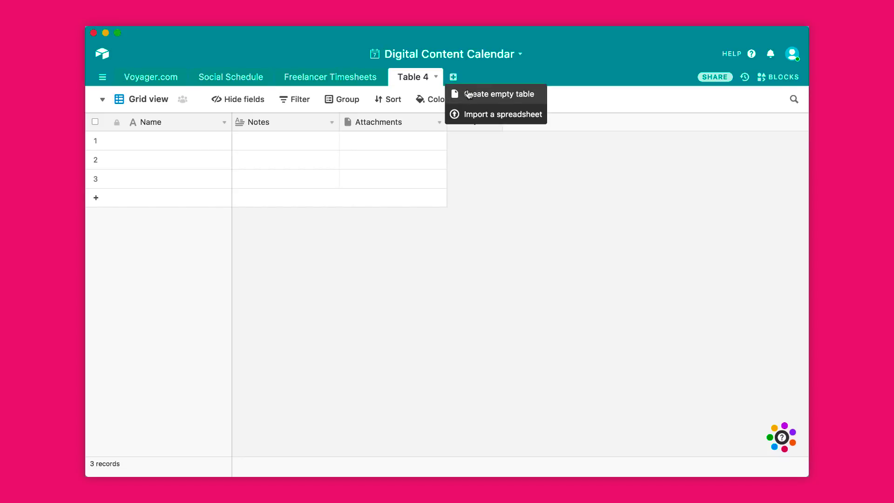
{"action": "left_click", "coordinate": [520, 52]}
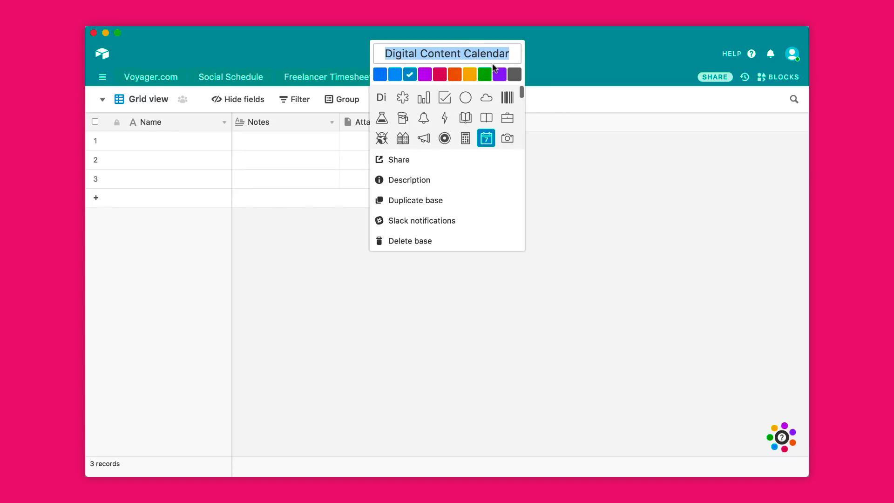
{"action": "left_click", "coordinate": [550, 239]}
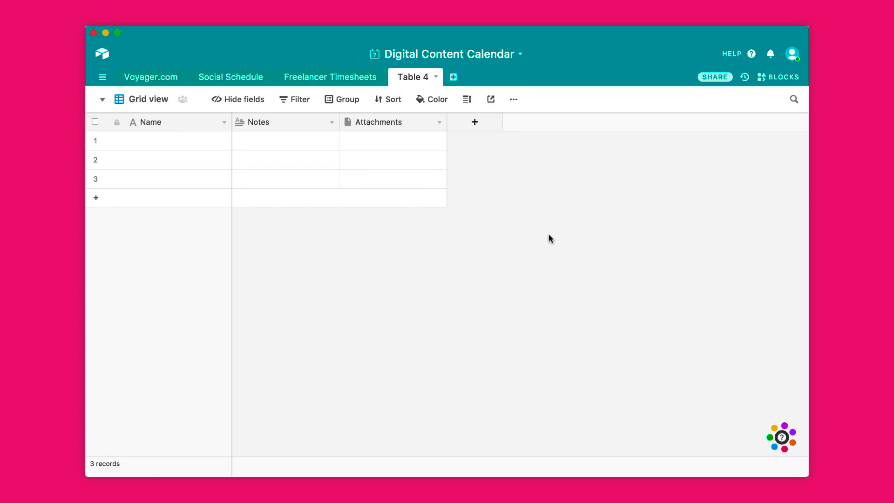
Step: Switch to the Agile Product Planning base, dismiss its base description and hide its blocks
{"action": "left_click", "coordinate": [103, 53]}
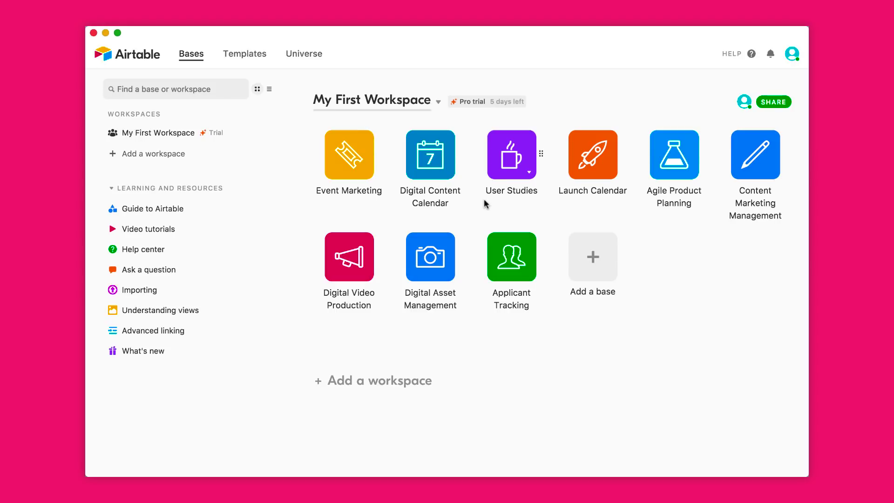
{"action": "left_click", "coordinate": [680, 154]}
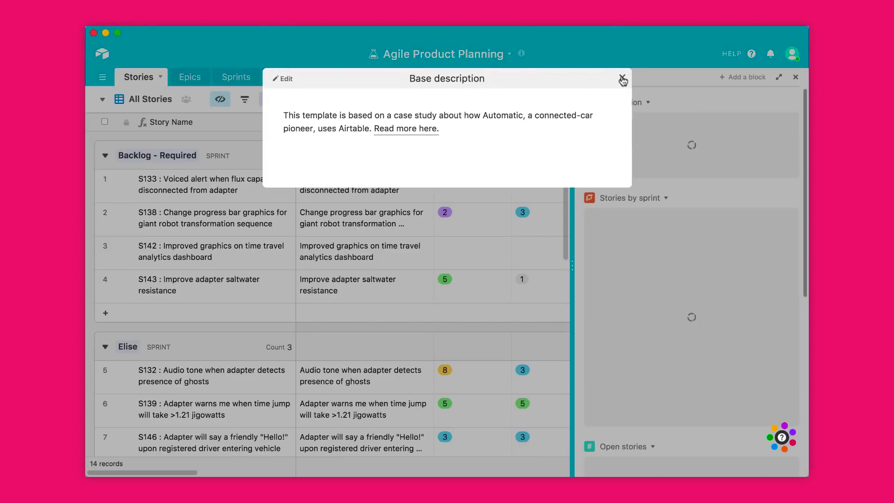
{"action": "left_click", "coordinate": [623, 77]}
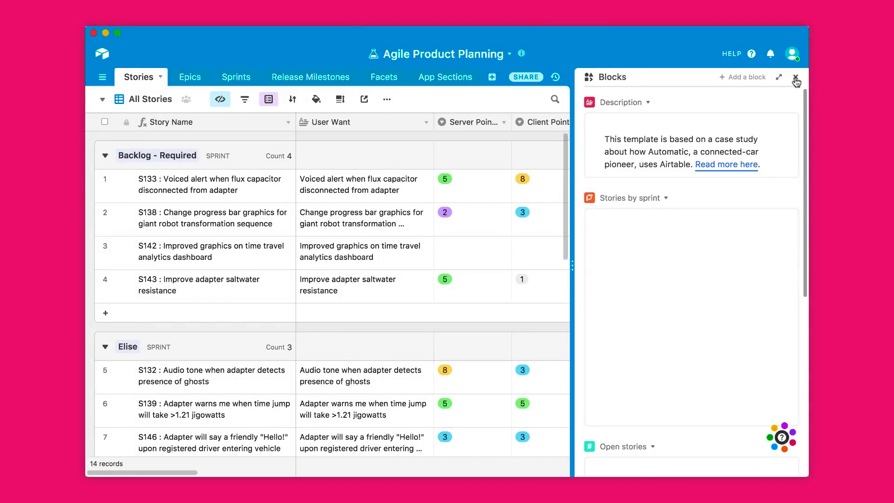
{"action": "left_click", "coordinate": [795, 78]}
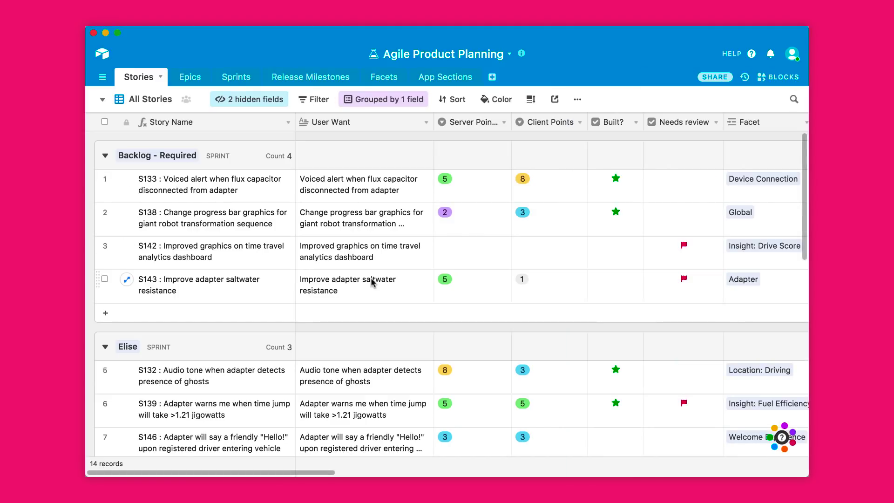
Step: Look through the fields and sprint groups of the Stories table's All Stories view
{"action": "scroll", "coordinate": [529, 225], "scroll_direction": "right", "scroll_amount": 1}
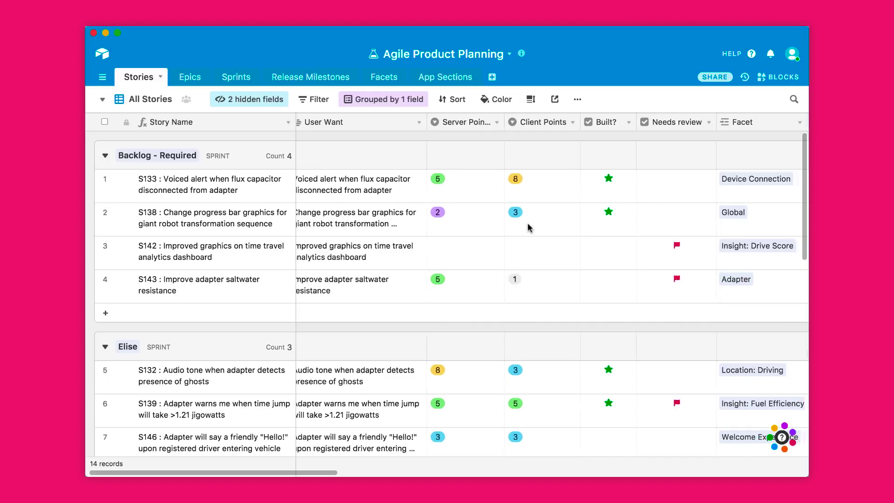
{"action": "scroll", "coordinate": [528, 228], "scroll_direction": "down", "scroll_amount": 5}
{"action": "scroll", "coordinate": [529, 227], "scroll_direction": "up", "scroll_amount": 3}
{"action": "scroll", "coordinate": [529, 227], "scroll_direction": "up", "scroll_amount": 3}
{"action": "scroll", "coordinate": [529, 227], "scroll_direction": "right", "scroll_amount": 10}
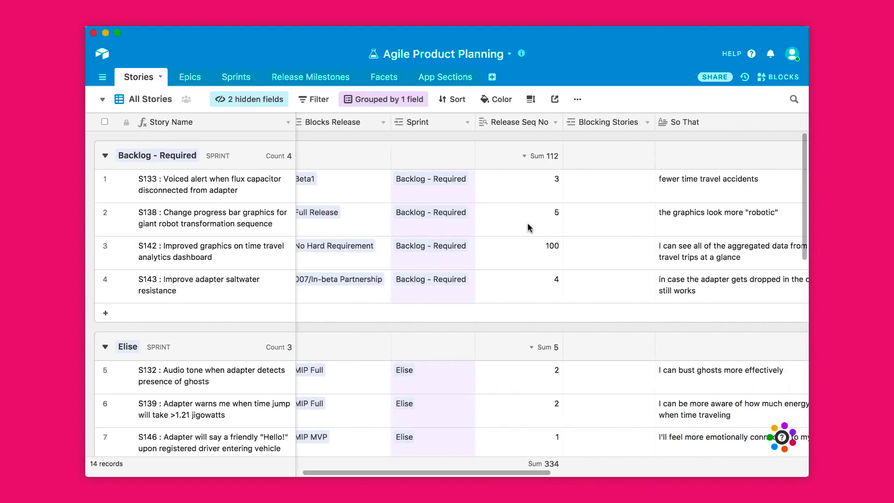
{"action": "scroll", "coordinate": [528, 226], "scroll_direction": "left", "scroll_amount": 10}
{"action": "scroll", "coordinate": [528, 227], "scroll_direction": "down", "scroll_amount": 10}
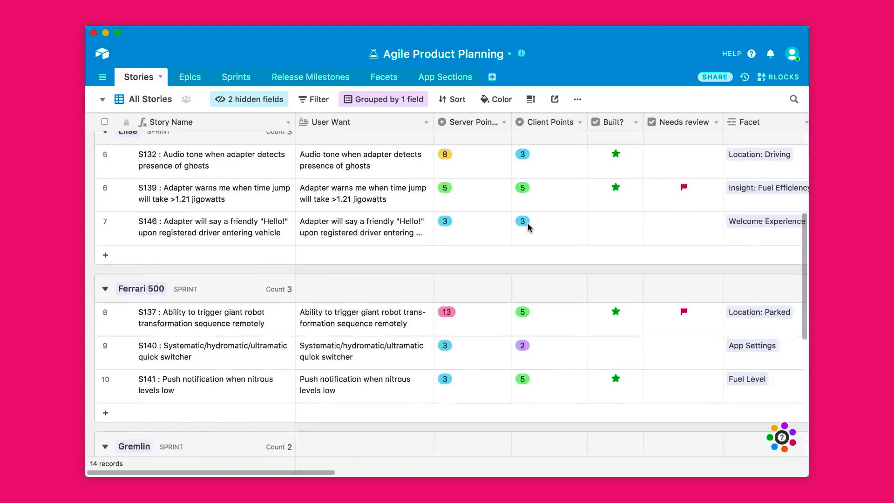
{"action": "scroll", "coordinate": [528, 226], "scroll_direction": "up", "scroll_amount": 10}
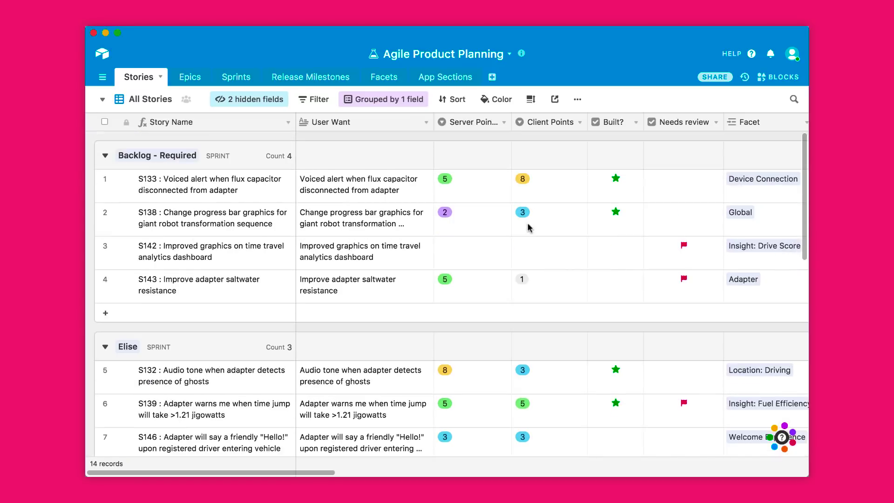
Step: Browse the Epics, Sprints, Release Milestones, Facets and App Sections tables of the base
{"action": "left_click", "coordinate": [191, 78]}
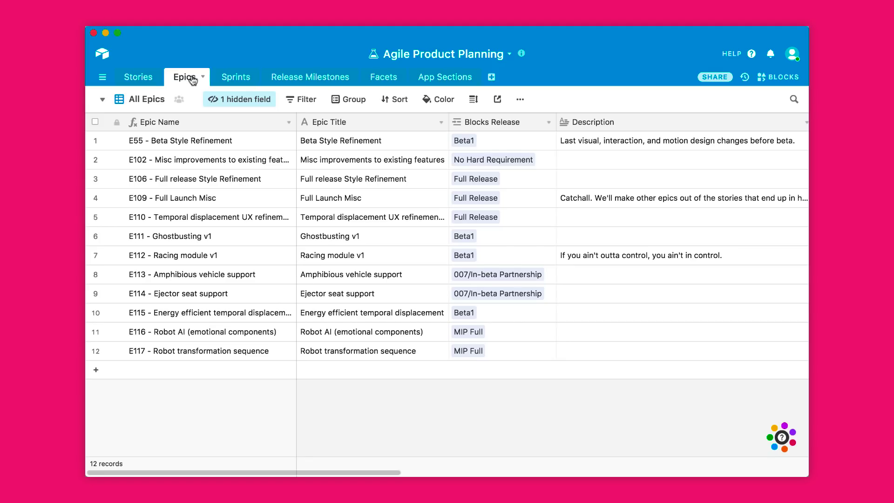
{"action": "left_click", "coordinate": [220, 77]}
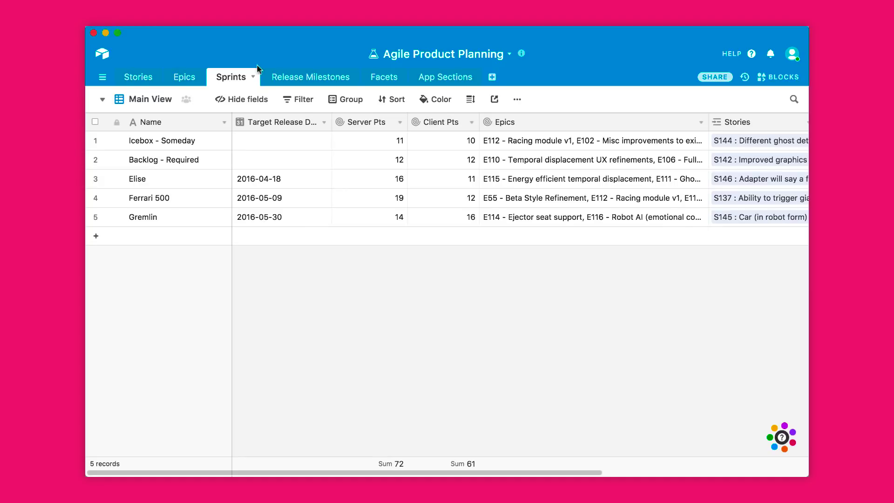
{"action": "left_click", "coordinate": [275, 75]}
{"action": "left_click", "coordinate": [389, 83]}
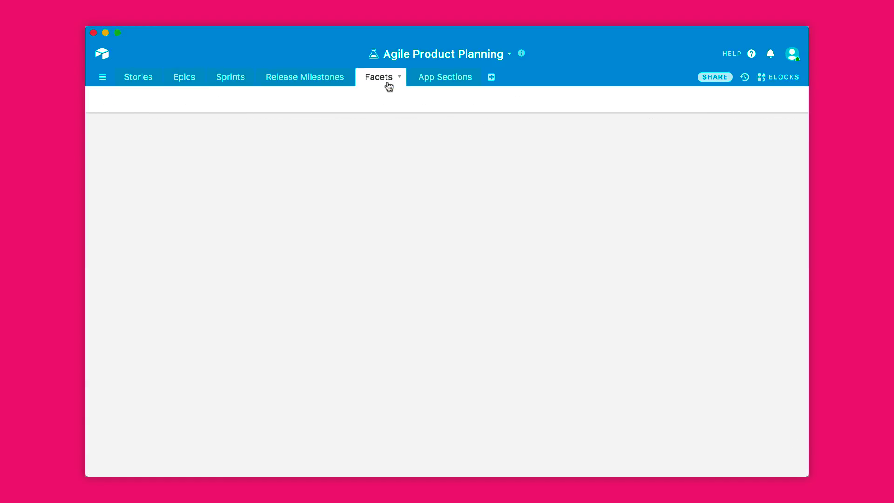
{"action": "left_click", "coordinate": [438, 82]}
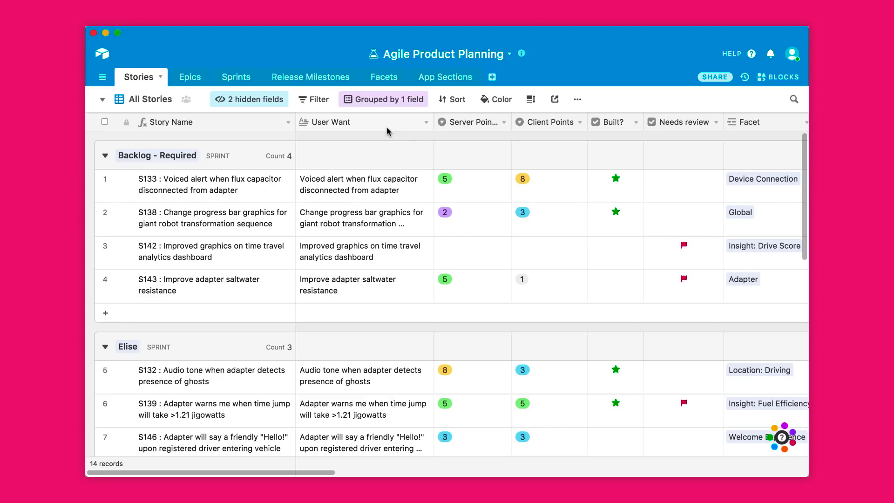
Step: Show the blocks of the Agile Product Planning base and look through them
{"action": "left_click", "coordinate": [779, 85]}
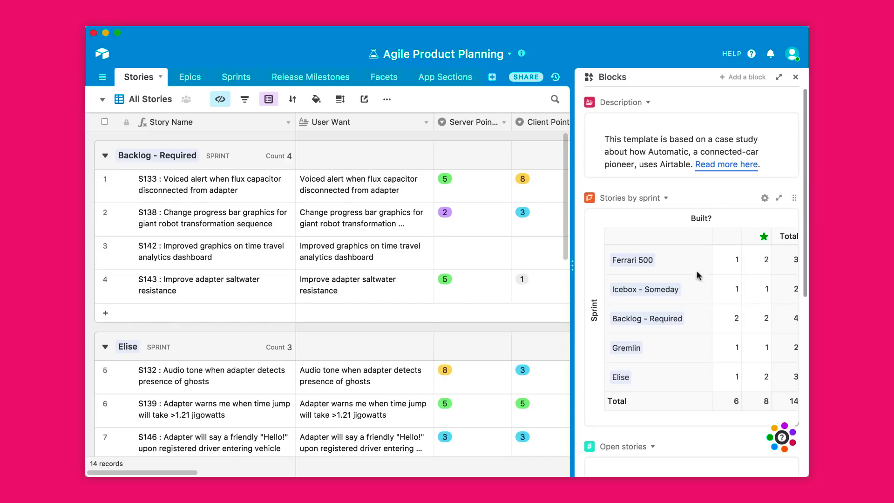
{"action": "scroll", "coordinate": [691, 290], "scroll_direction": "down", "scroll_amount": 7}
{"action": "scroll", "coordinate": [691, 289], "scroll_direction": "up", "scroll_amount": 7}
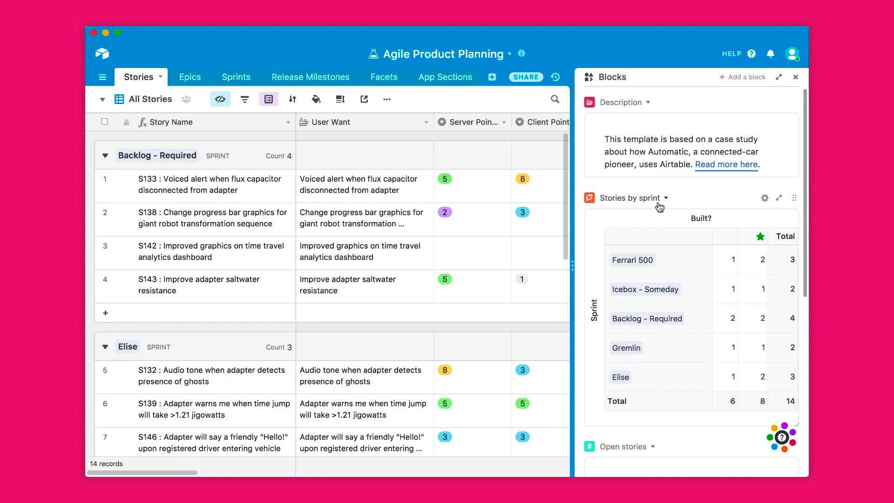
Step: Browse the available blocks and add the Time tracker block to the base
{"action": "left_click", "coordinate": [751, 78]}
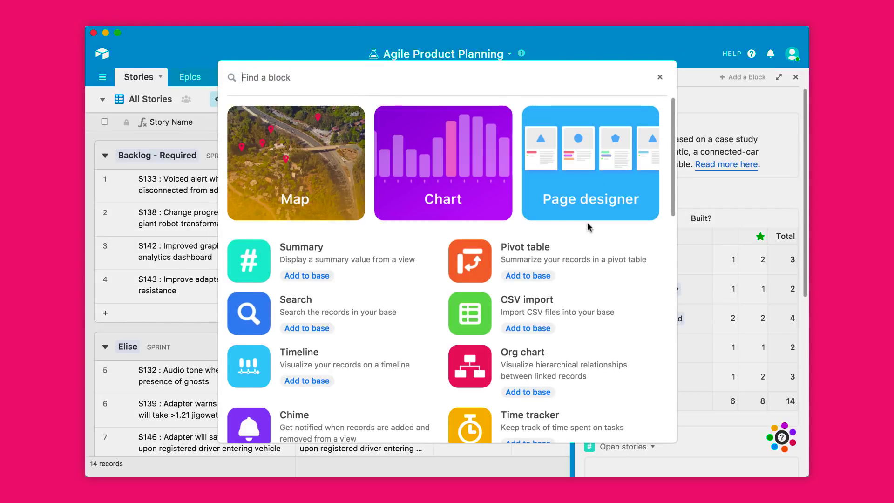
{"action": "scroll", "coordinate": [527, 318], "scroll_direction": "down", "scroll_amount": 5}
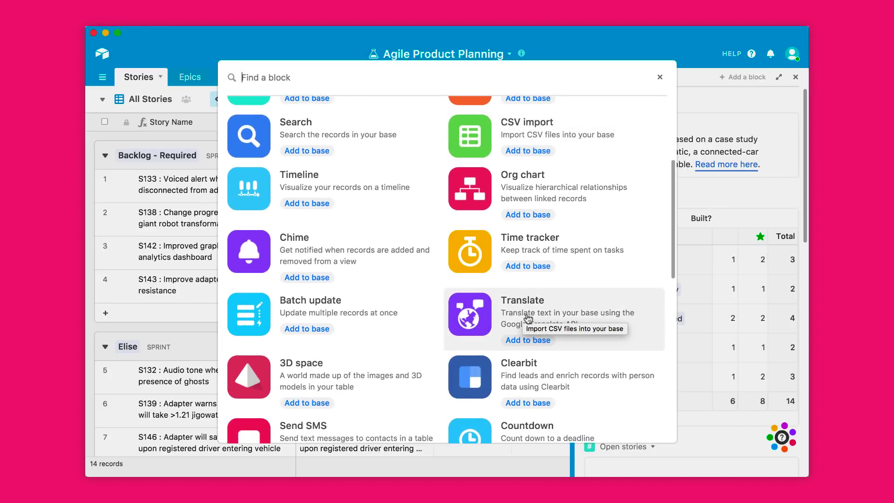
{"action": "left_click", "coordinate": [527, 266]}
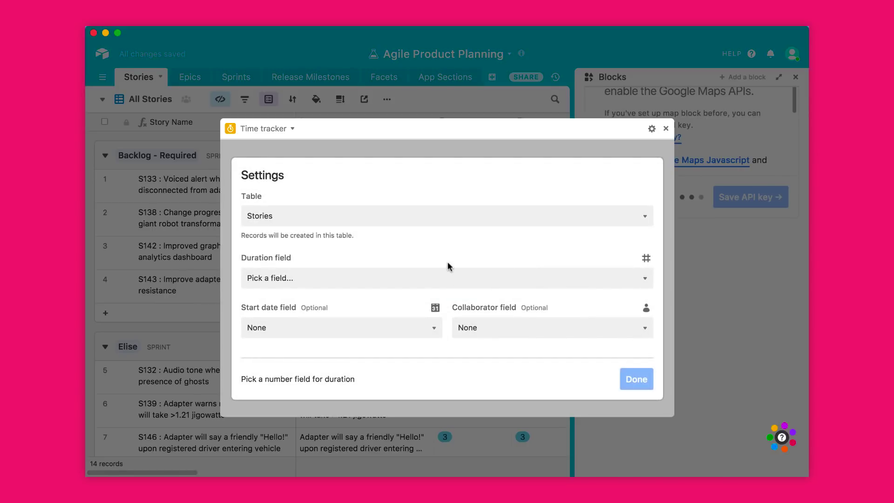
Step: Configure the Time tracker with the Release Milestones table, Sequence as duration field and Minutes as duration unit, and start the timer
{"action": "left_click", "coordinate": [306, 224]}
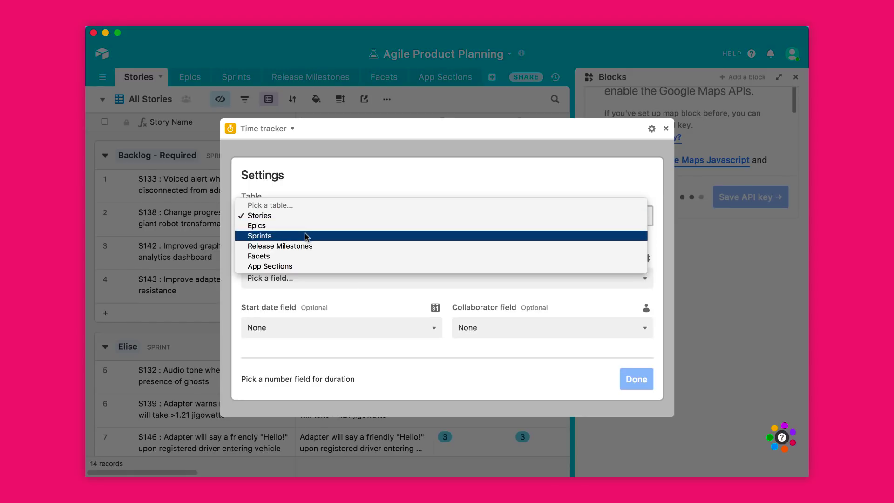
{"action": "left_click", "coordinate": [305, 247]}
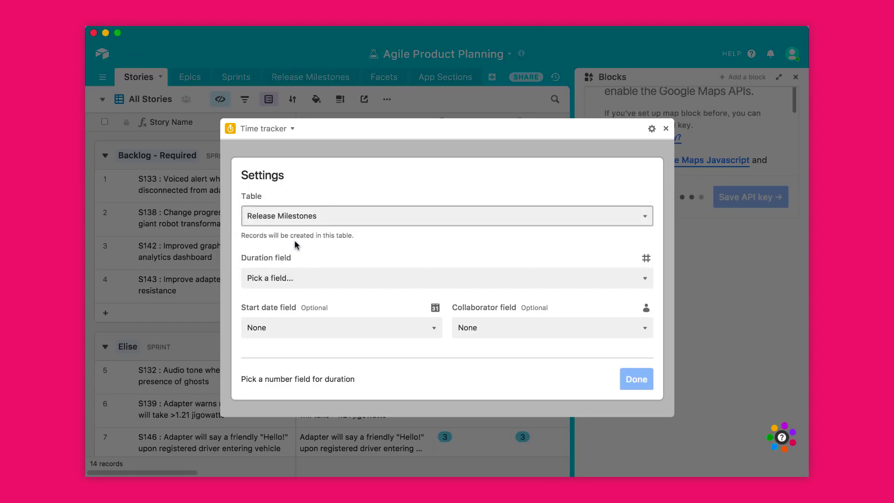
{"action": "left_click", "coordinate": [294, 278]}
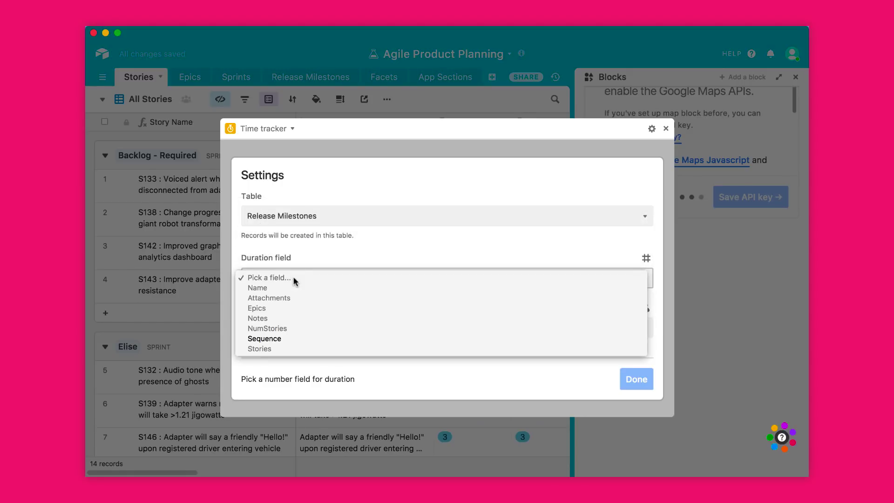
{"action": "left_click", "coordinate": [292, 339]}
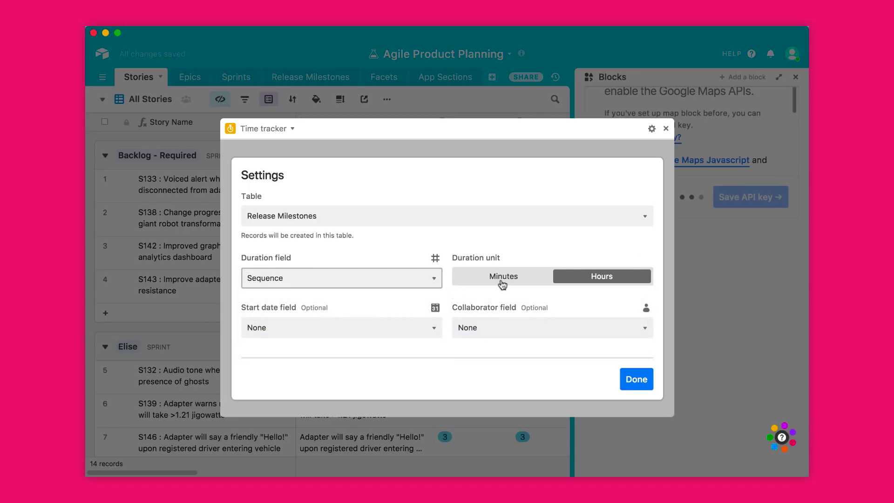
{"action": "left_click", "coordinate": [505, 279]}
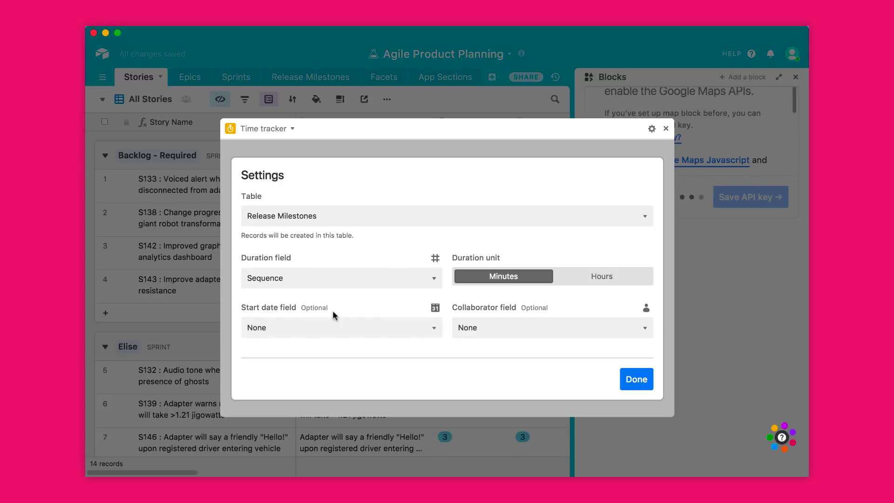
{"action": "left_click", "coordinate": [633, 380]}
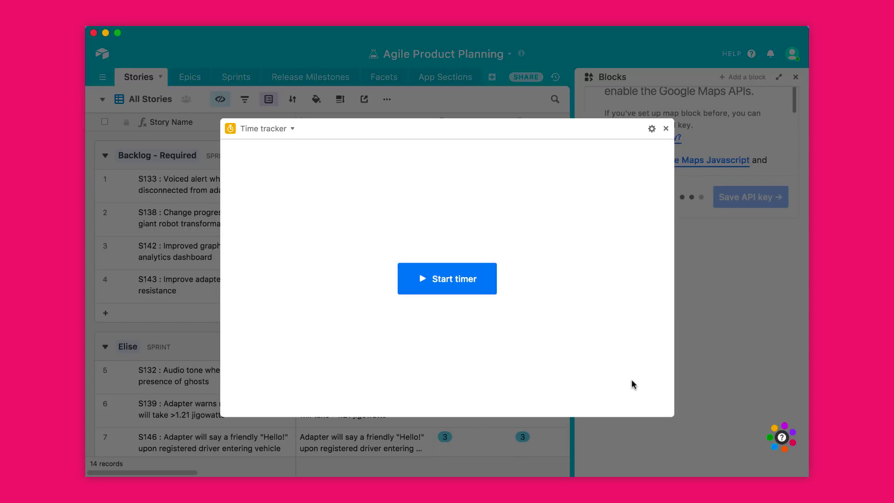
{"action": "left_click", "coordinate": [449, 281]}
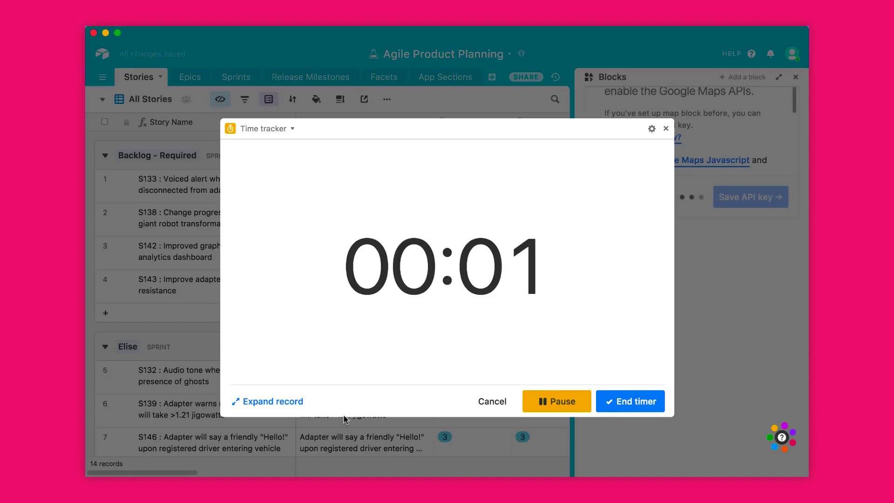
Step: Check the record being timed, end the timer, look over the resulting Release Milestones record and close the Time tracker
{"action": "left_click", "coordinate": [276, 402]}
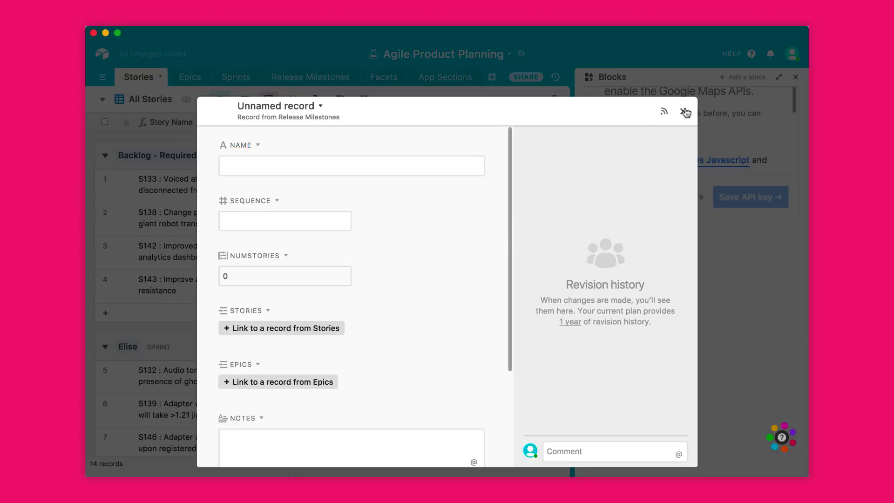
{"action": "left_click", "coordinate": [685, 112]}
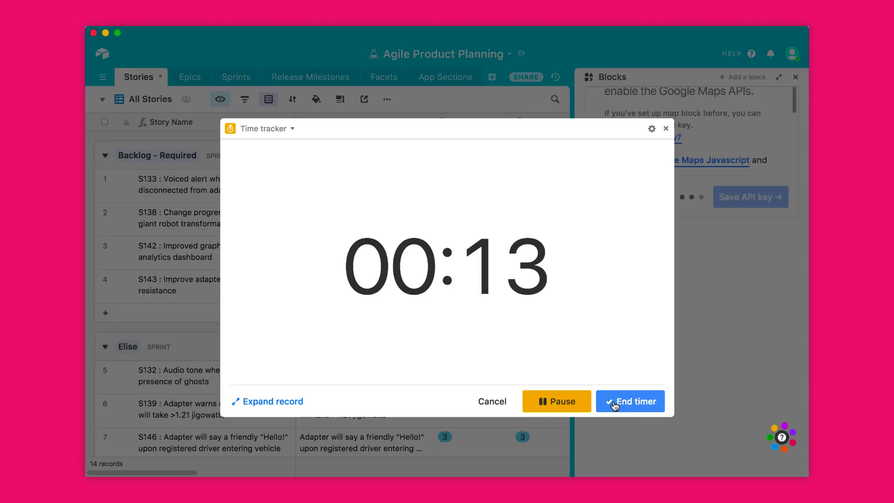
{"action": "left_click", "coordinate": [615, 402]}
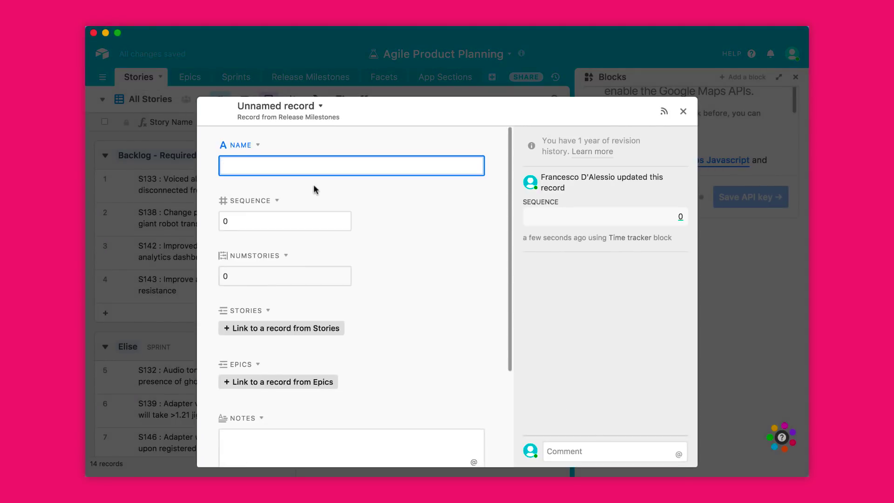
{"action": "scroll", "coordinate": [326, 240], "scroll_direction": "down", "scroll_amount": 3}
{"action": "scroll", "coordinate": [326, 239], "scroll_direction": "up", "scroll_amount": 3}
{"action": "left_click", "coordinate": [669, 111]}
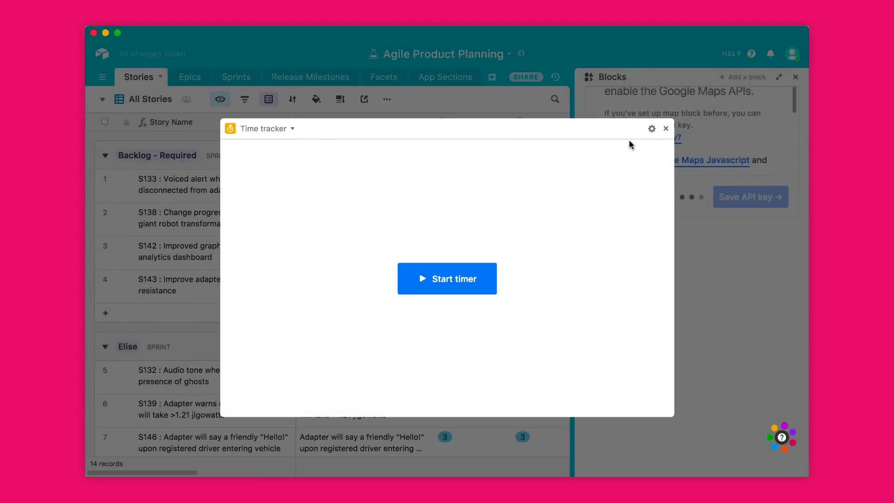
{"action": "left_click", "coordinate": [666, 129]}
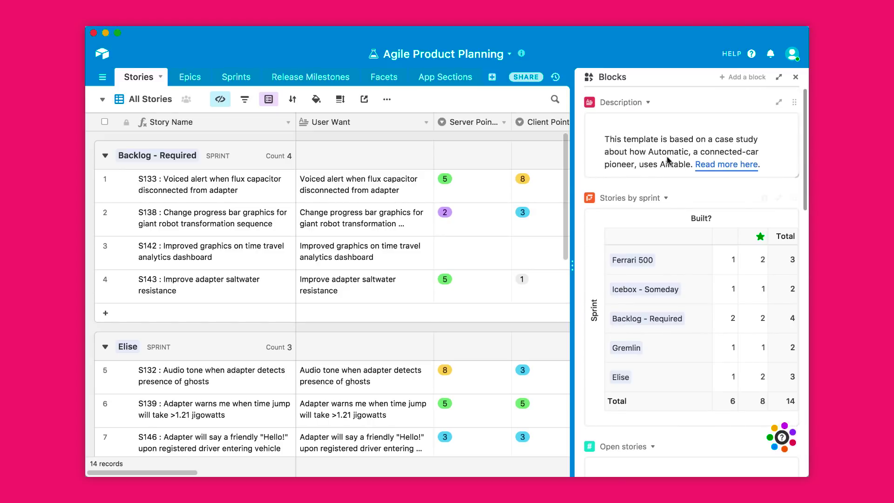
Step: Look through the base's blocks from Stories by sprint down to Sprint checkin hangout, selecting the Ferrari 500 unbuilt count
{"action": "scroll", "coordinate": [671, 204], "scroll_direction": "down", "scroll_amount": 3}
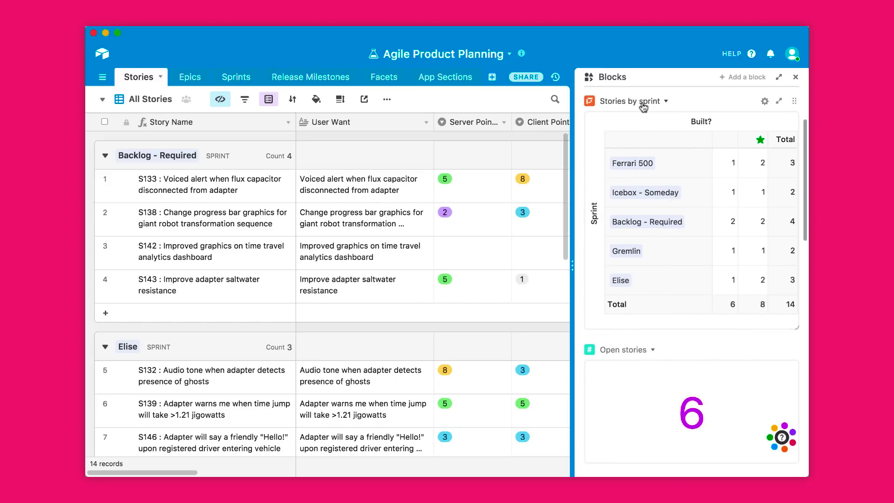
{"action": "left_click", "coordinate": [659, 173]}
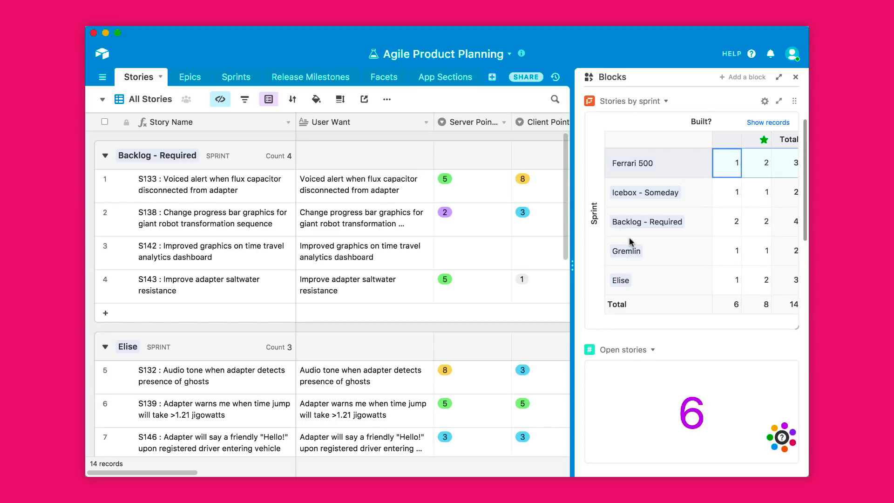
{"action": "scroll", "coordinate": [630, 240], "scroll_direction": "down", "scroll_amount": 3}
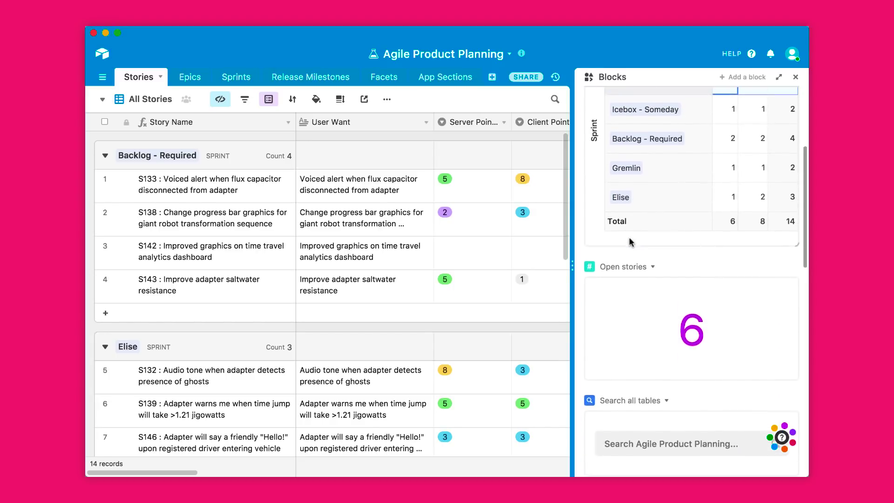
{"action": "scroll", "coordinate": [629, 236], "scroll_direction": "down", "scroll_amount": 5}
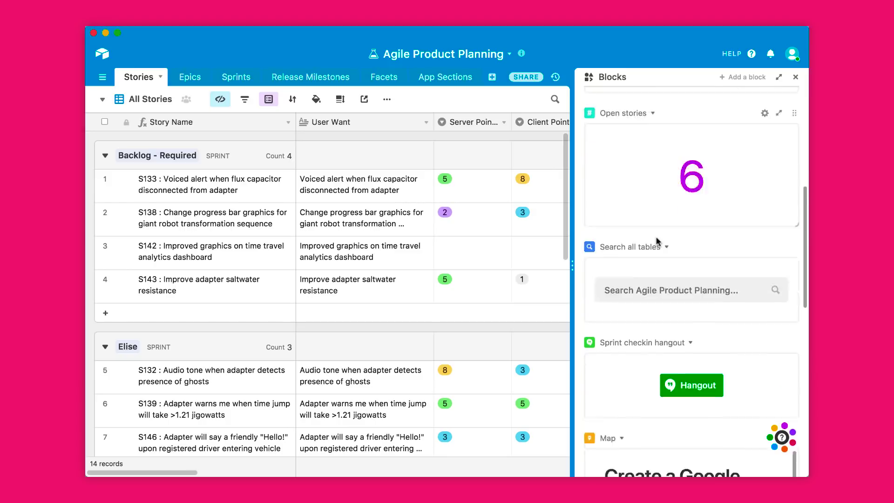
{"action": "scroll", "coordinate": [656, 236], "scroll_direction": "down", "scroll_amount": 3}
{"action": "scroll", "coordinate": [700, 183], "scroll_direction": "down", "scroll_amount": 3}
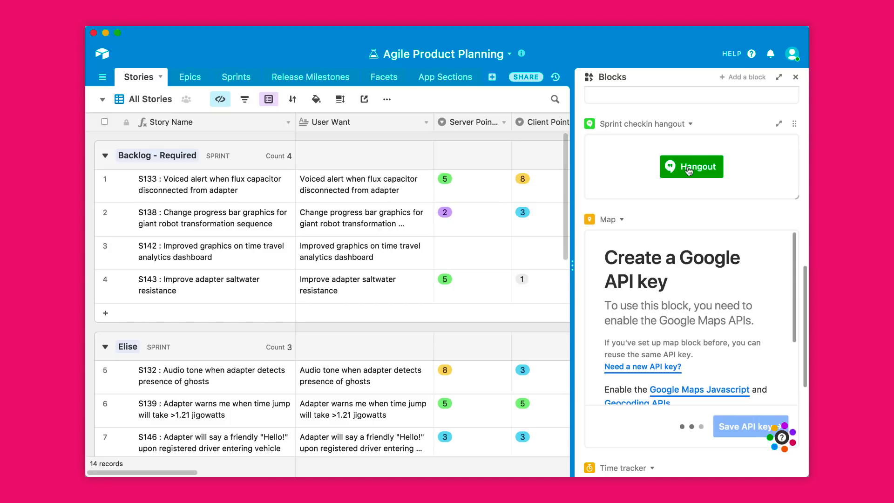
Step: Launch a video call from the Sprint checkin hangout block and close the Google Hangouts window
{"action": "left_click", "coordinate": [688, 168]}
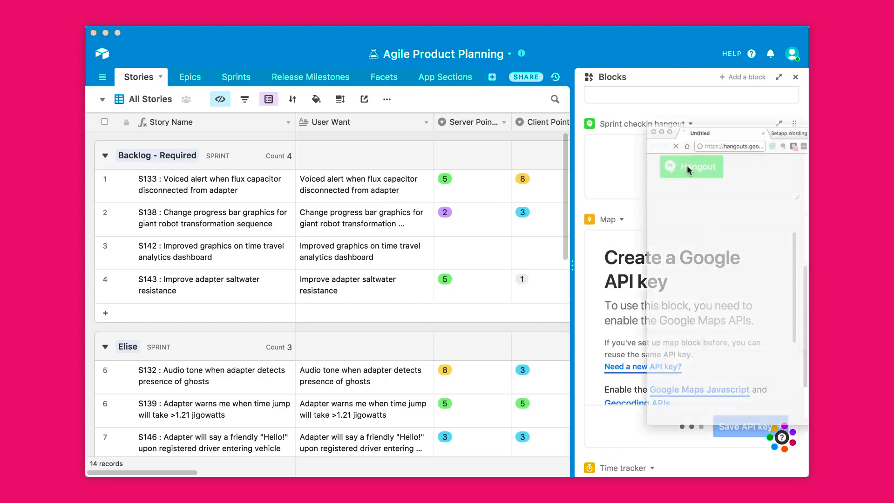
{"action": "left_click", "coordinate": [612, 60]}
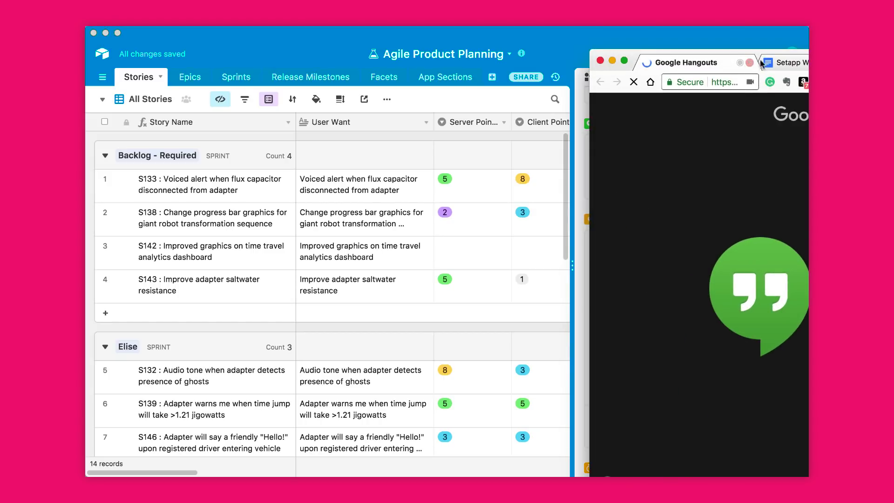
{"action": "left_click", "coordinate": [750, 62]}
{"action": "left_click", "coordinate": [612, 61]}
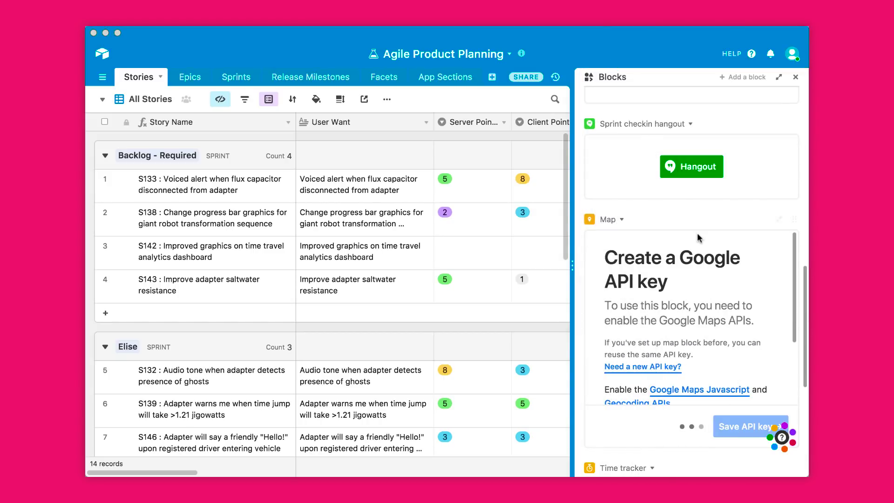
Step: Review the whole list of blocks installed in the base, including Map and Time tracker
{"action": "scroll", "coordinate": [697, 235], "scroll_direction": "down", "scroll_amount": 3}
{"action": "scroll", "coordinate": [697, 232], "scroll_direction": "up", "scroll_amount": 10}
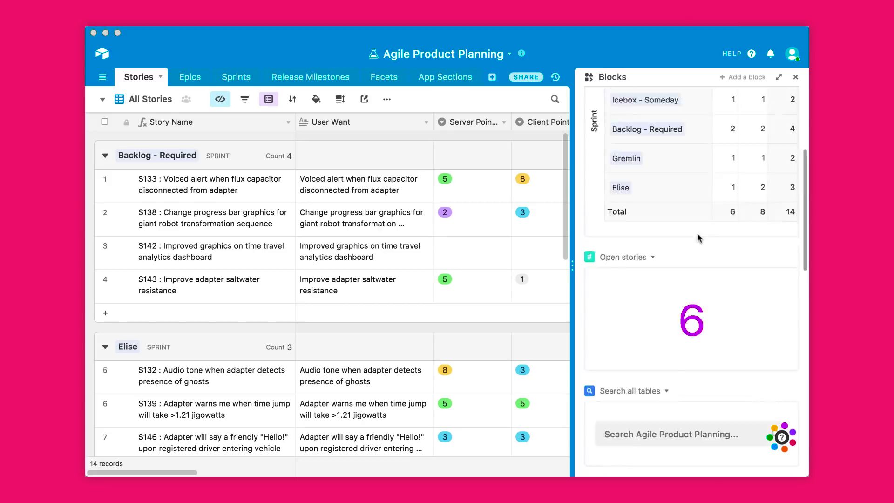
{"action": "scroll", "coordinate": [686, 363], "scroll_direction": "down", "scroll_amount": 15}
{"action": "scroll", "coordinate": [676, 337], "scroll_direction": "up", "scroll_amount": 8}
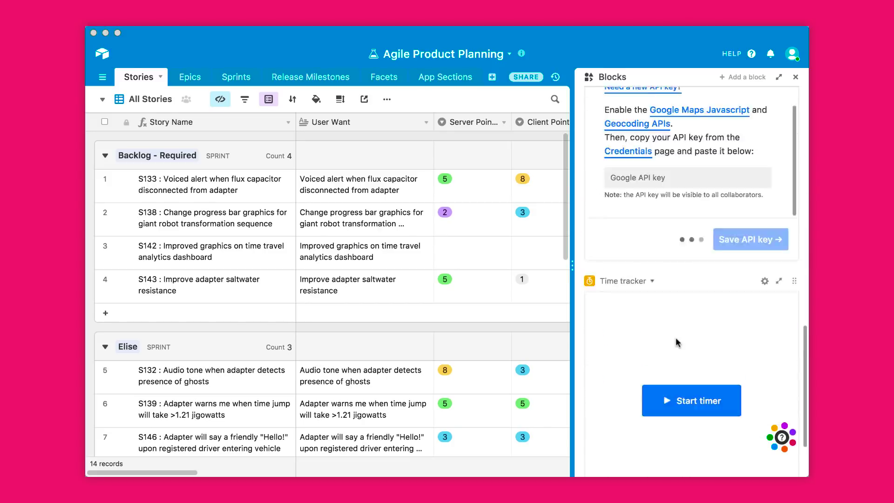
{"action": "scroll", "coordinate": [670, 278], "scroll_direction": "up", "scroll_amount": 10}
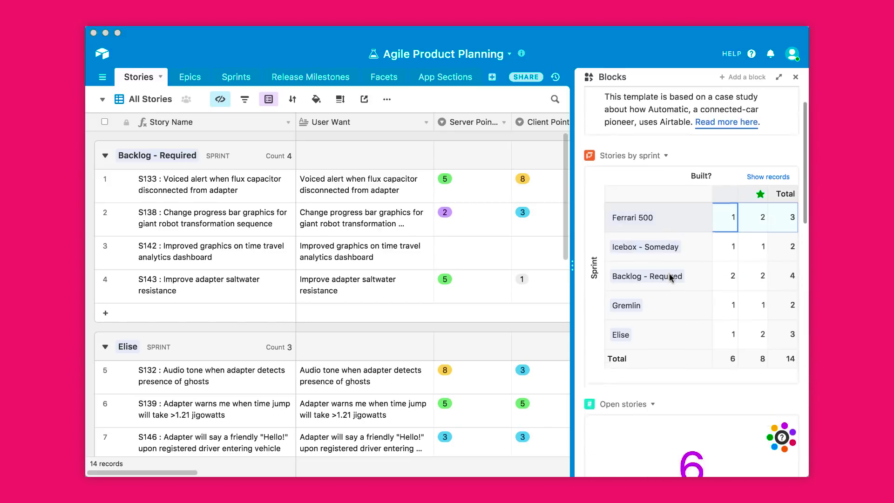
Step: Browse the full catalogue of blocks that can be added to the base
{"action": "left_click", "coordinate": [735, 78]}
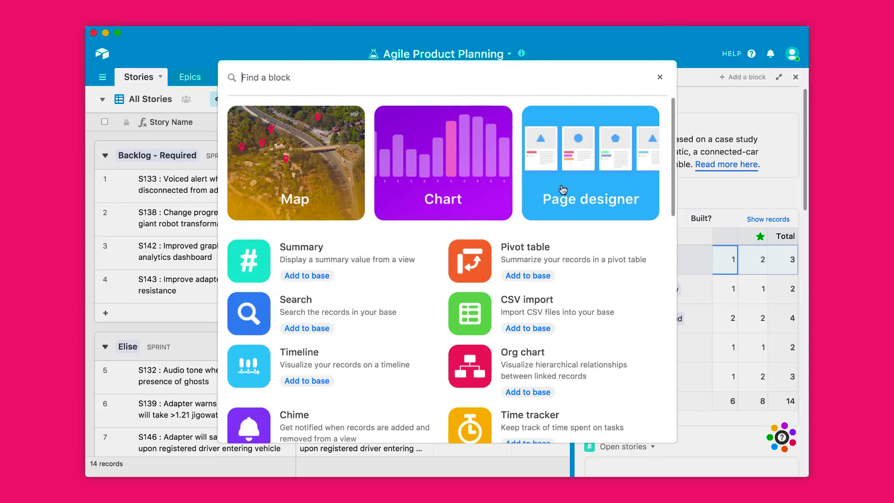
{"action": "scroll", "coordinate": [474, 347], "scroll_direction": "down", "scroll_amount": 5}
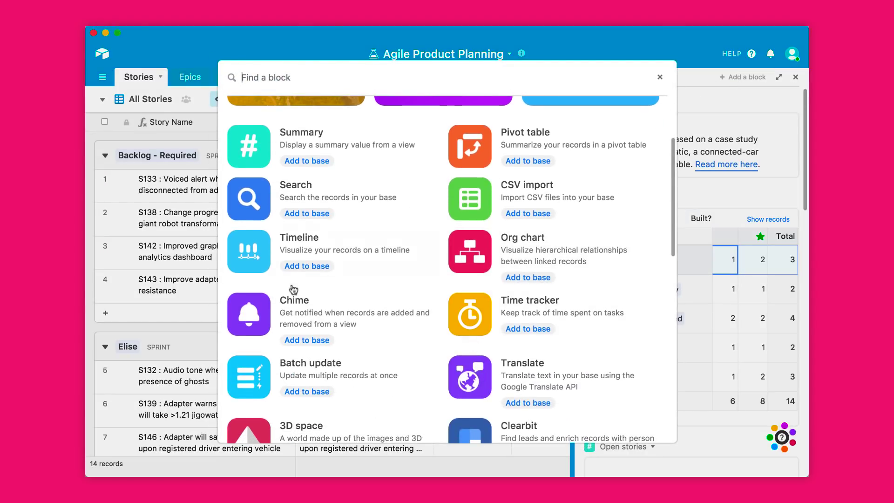
{"action": "scroll", "coordinate": [313, 276], "scroll_direction": "down", "scroll_amount": 5}
{"action": "scroll", "coordinate": [313, 276], "scroll_direction": "down", "scroll_amount": 1}
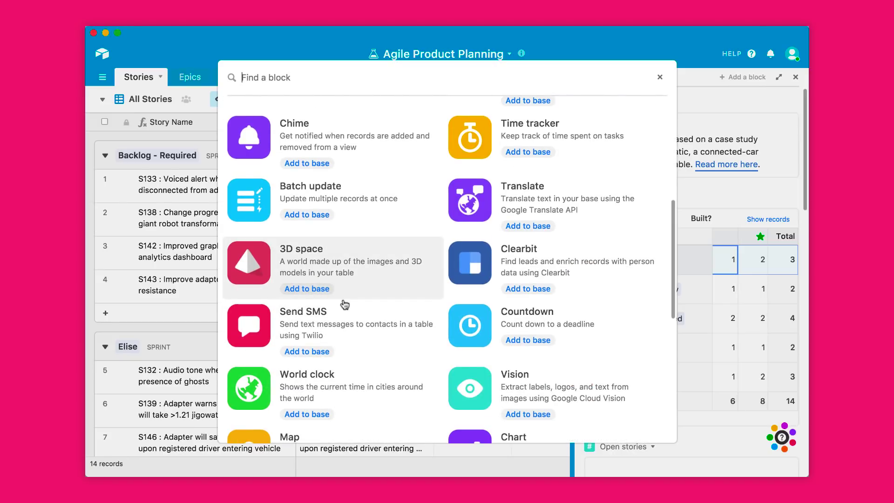
{"action": "scroll", "coordinate": [344, 303], "scroll_direction": "down", "scroll_amount": 9}
{"action": "scroll", "coordinate": [344, 305], "scroll_direction": "down", "scroll_amount": 2}
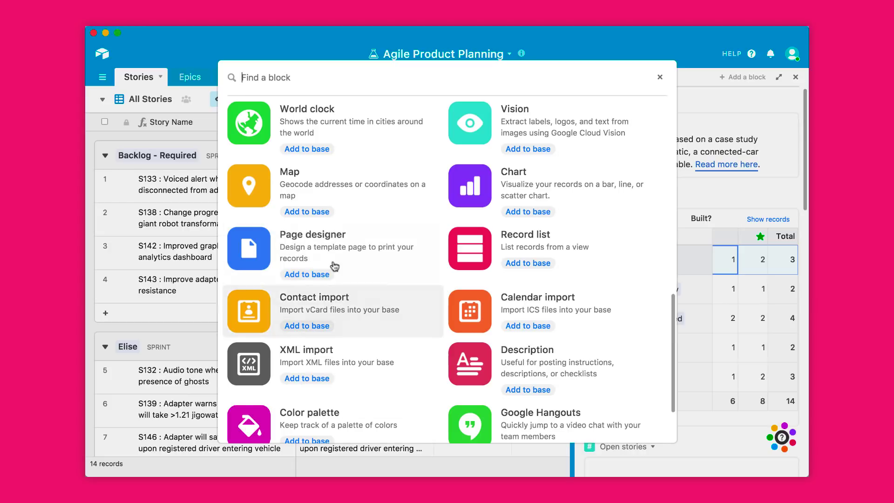
{"action": "scroll", "coordinate": [427, 251], "scroll_direction": "down", "scroll_amount": 4}
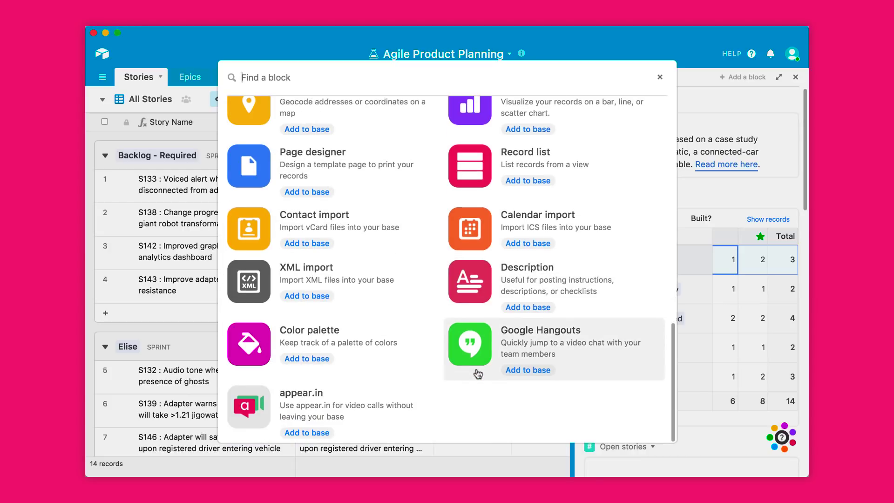
{"action": "scroll", "coordinate": [407, 325], "scroll_direction": "up", "scroll_amount": 15}
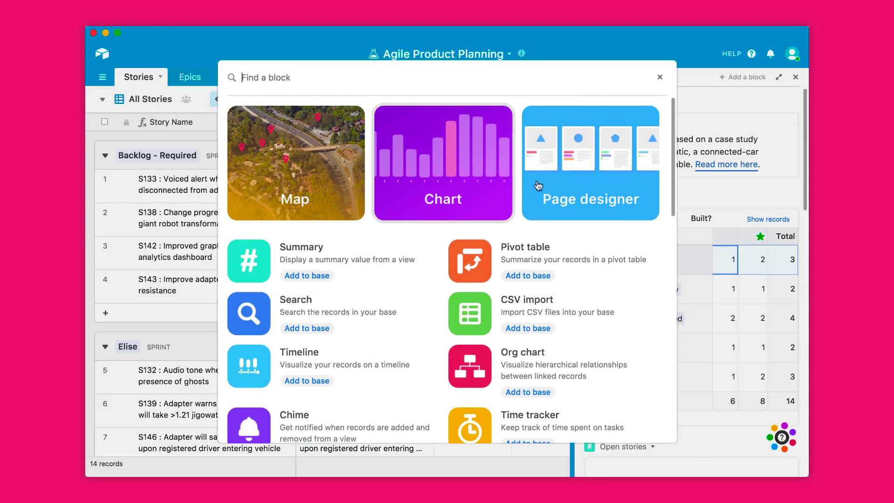
Step: View the Page designer block's description and example images, and return to the block catalogue
{"action": "left_click", "coordinate": [553, 189]}
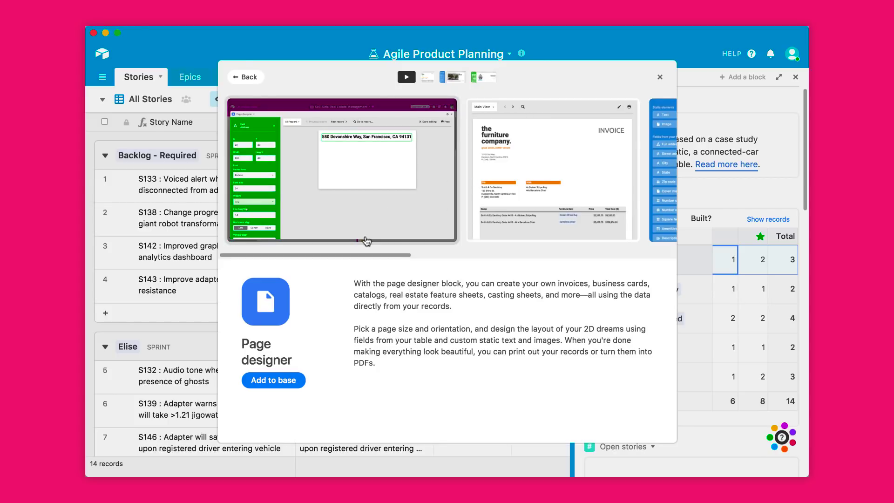
{"action": "scroll", "coordinate": [454, 195], "scroll_direction": "right", "scroll_amount": 1}
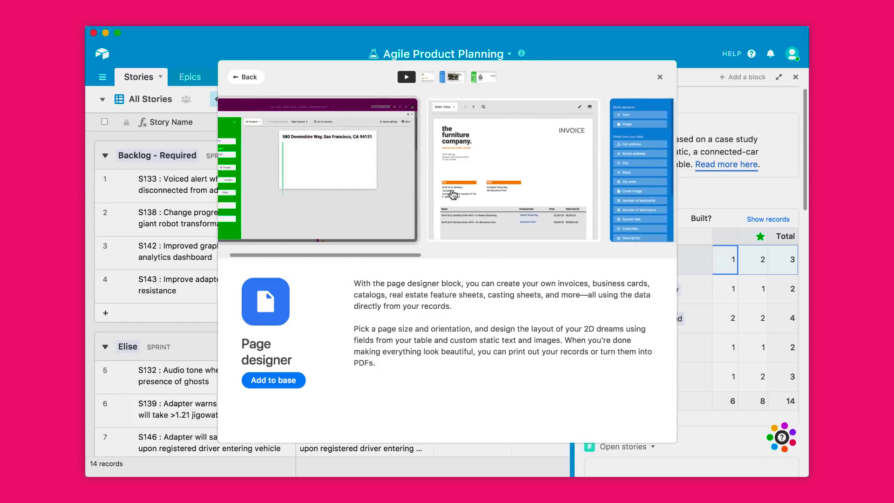
{"action": "scroll", "coordinate": [453, 195], "scroll_direction": "right", "scroll_amount": 6}
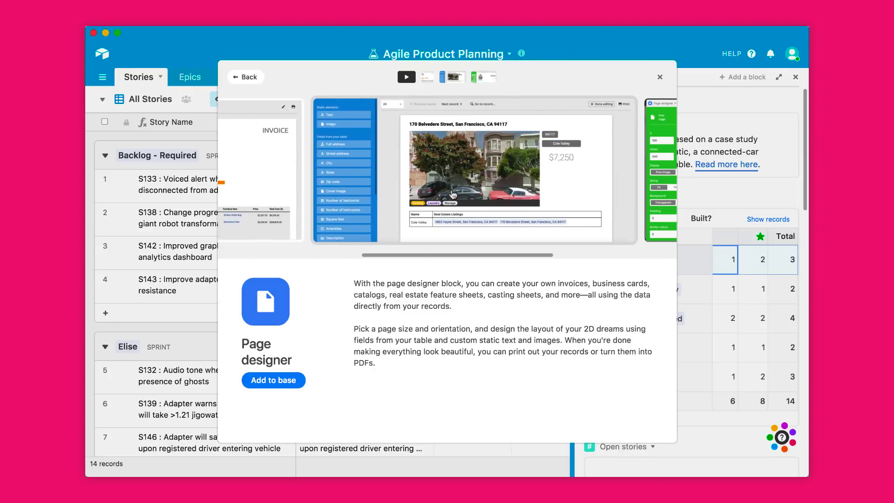
{"action": "scroll", "coordinate": [453, 196], "scroll_direction": "right", "scroll_amount": 6}
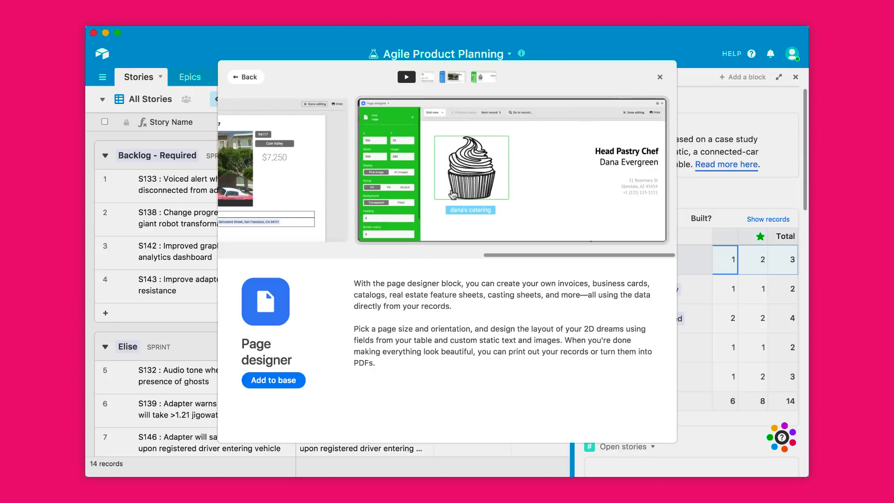
{"action": "scroll", "coordinate": [453, 196], "scroll_direction": "left", "scroll_amount": 12}
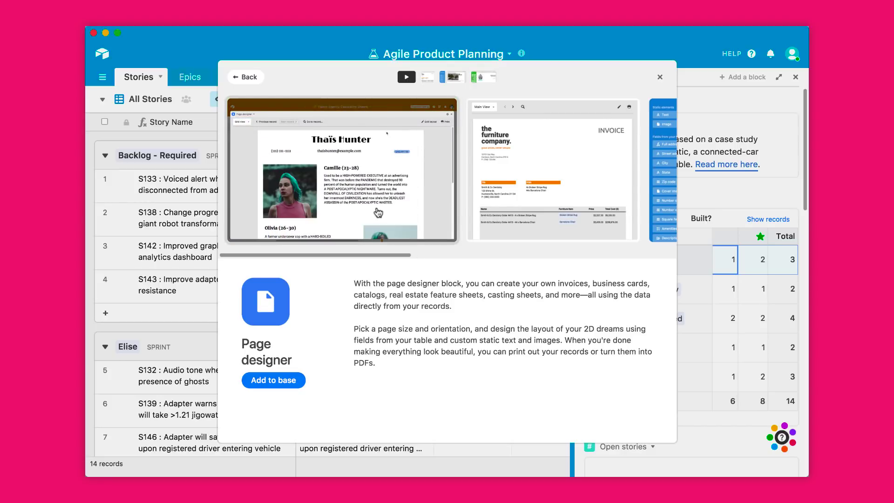
{"action": "left_click", "coordinate": [247, 78]}
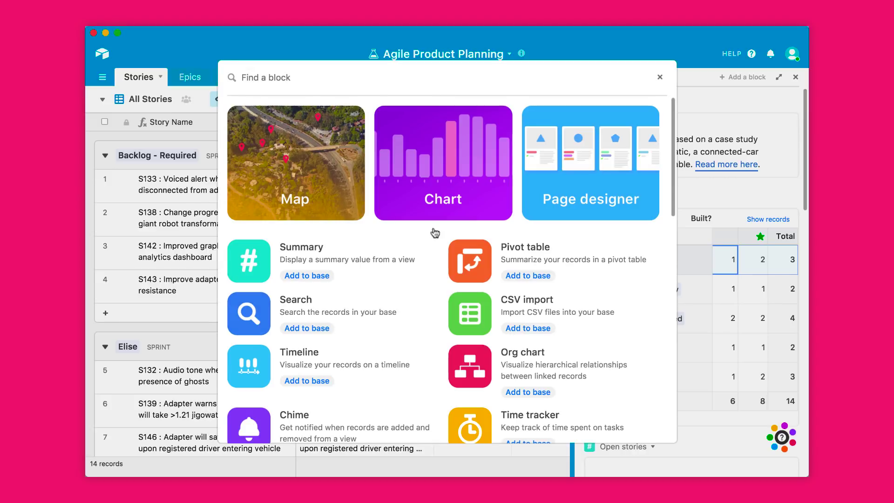
Step: Add the Chart block as a bar chart of the Stories table's All Stories view, counting records by Server Points
{"action": "left_click", "coordinate": [429, 198]}
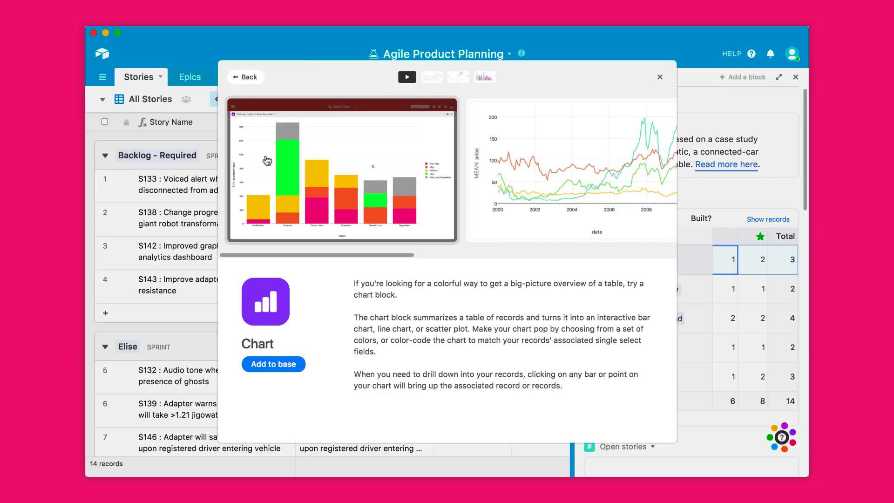
{"action": "left_click", "coordinate": [294, 366]}
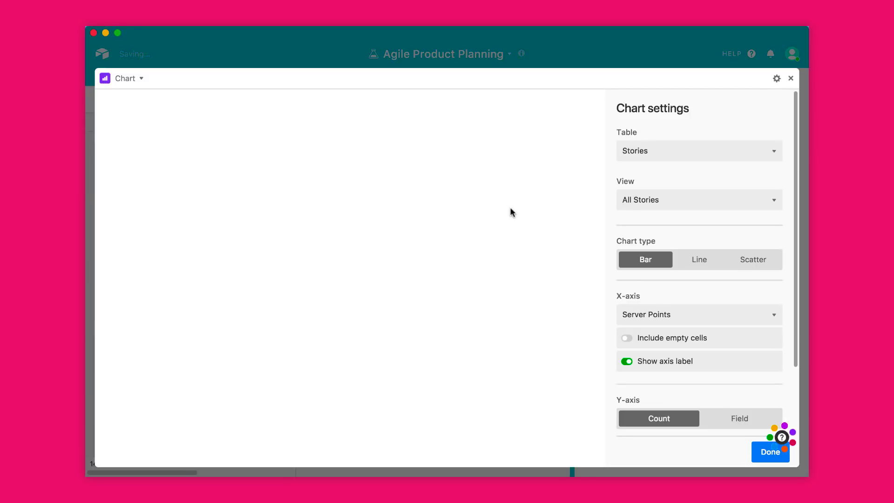
{"action": "left_click", "coordinate": [769, 458]}
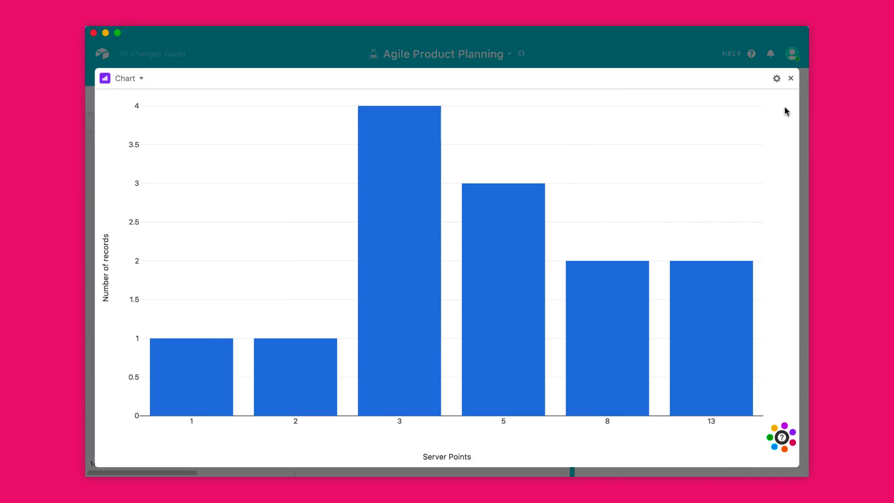
{"action": "left_click", "coordinate": [790, 79]}
Step: Enlarge the Chart block, show the records behind the bar for 5 Server Points, and close both views
{"action": "scroll", "coordinate": [719, 200], "scroll_direction": "down", "scroll_amount": 1}
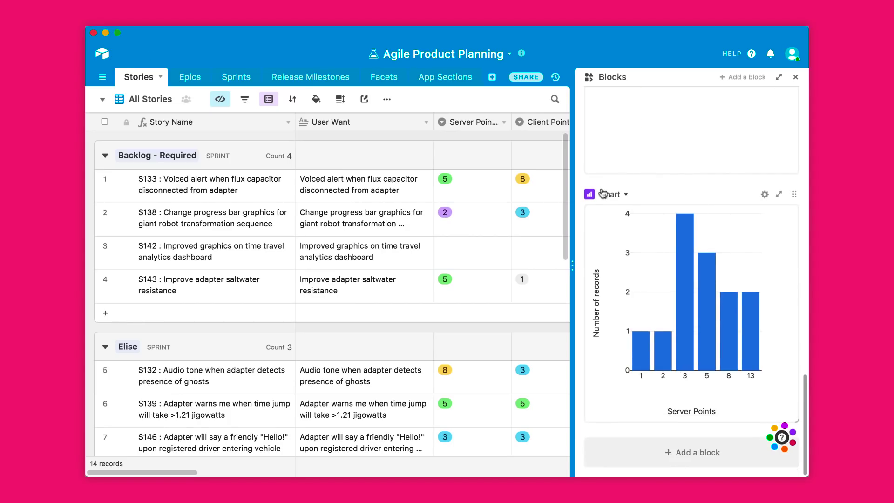
{"action": "left_click", "coordinate": [776, 194]}
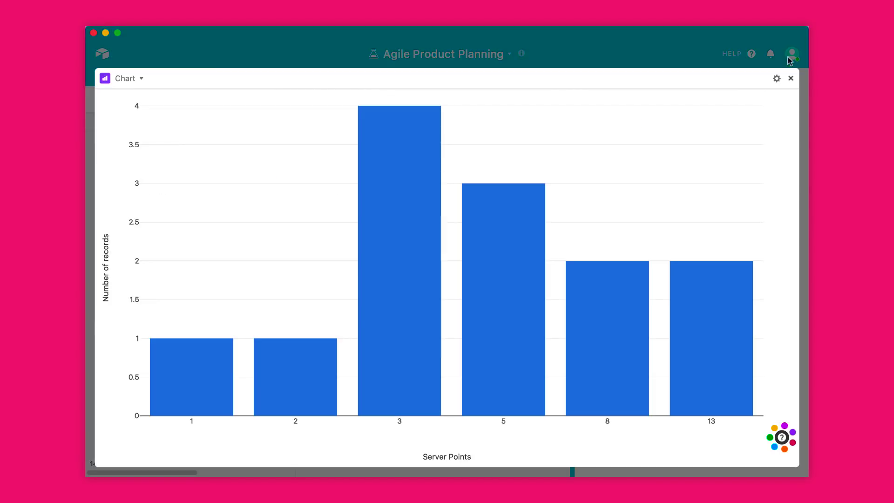
{"action": "left_click", "coordinate": [529, 244]}
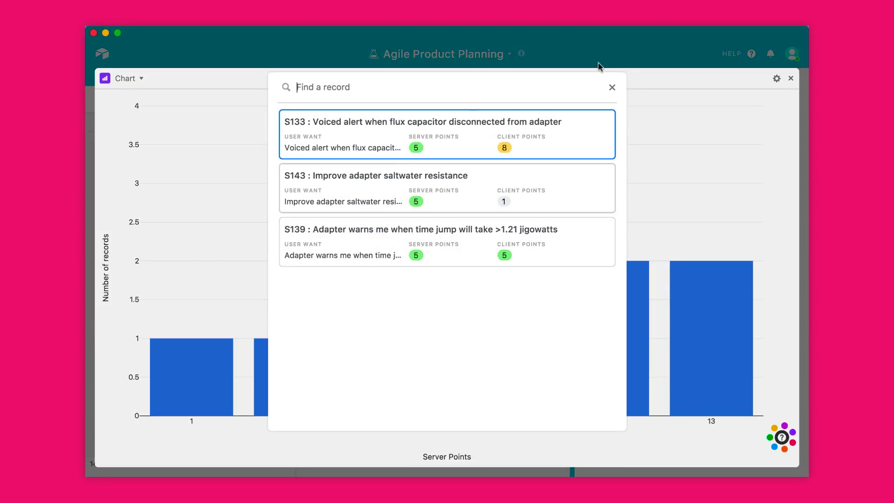
{"action": "left_click", "coordinate": [612, 87]}
{"action": "left_click", "coordinate": [791, 79]}
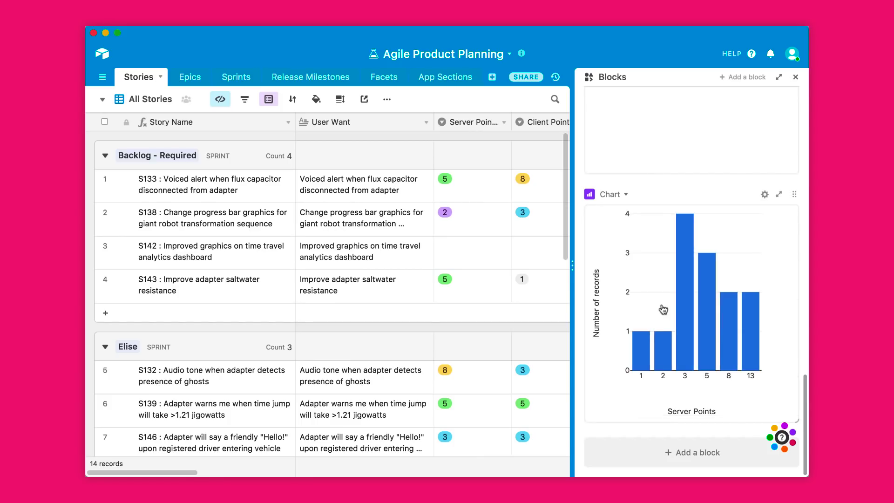
Step: Recolour the Chart block's bars to the lighter blue and move the block above the Description block
{"action": "left_click", "coordinate": [765, 195]}
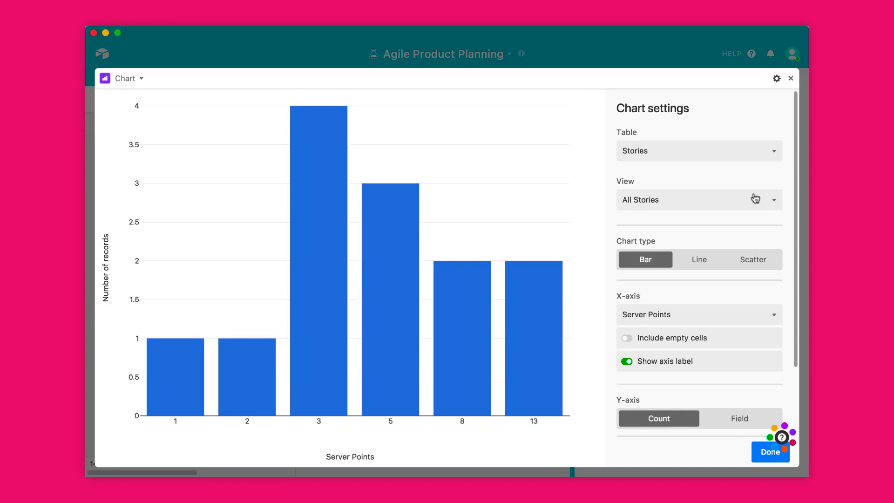
{"action": "scroll", "coordinate": [697, 286], "scroll_direction": "down", "scroll_amount": 4}
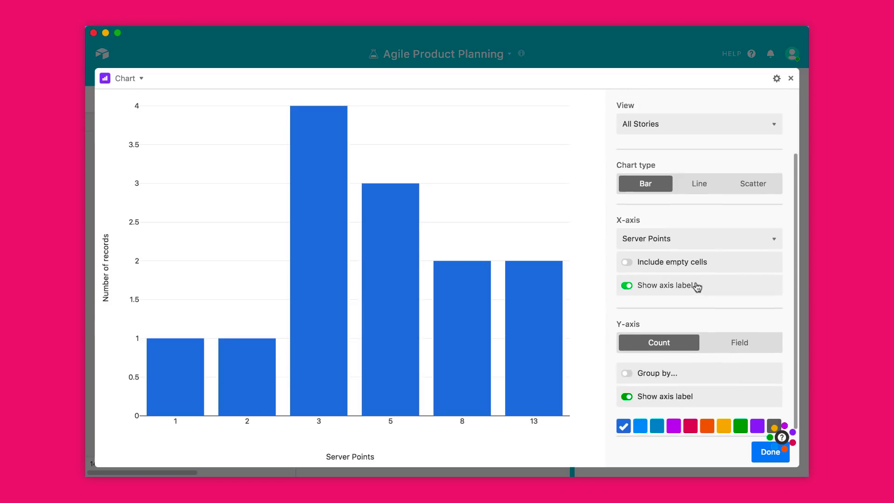
{"action": "left_click", "coordinate": [641, 430]}
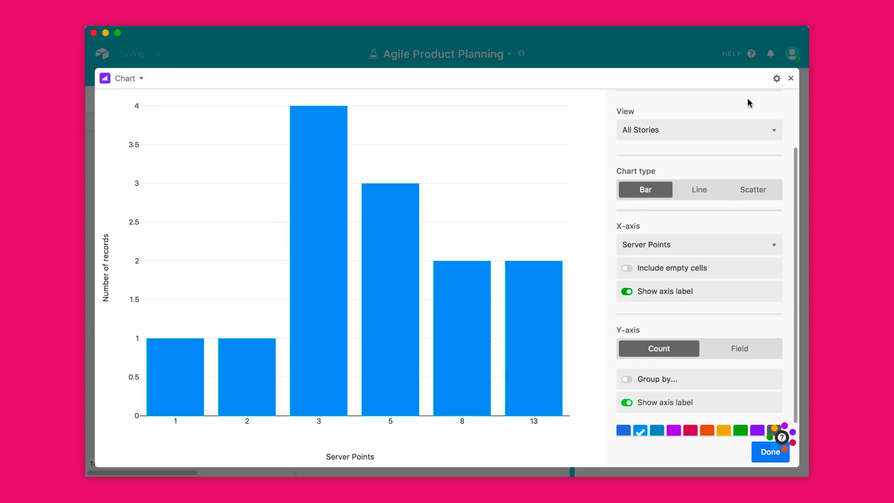
{"action": "left_click", "coordinate": [791, 78]}
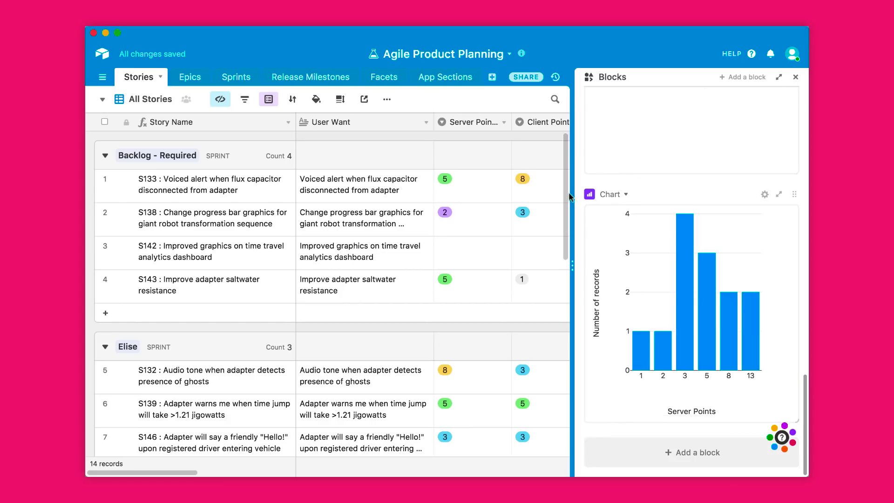
{"action": "left_click_drag", "start_coordinate": [795, 194], "coordinate": [654, 61]}
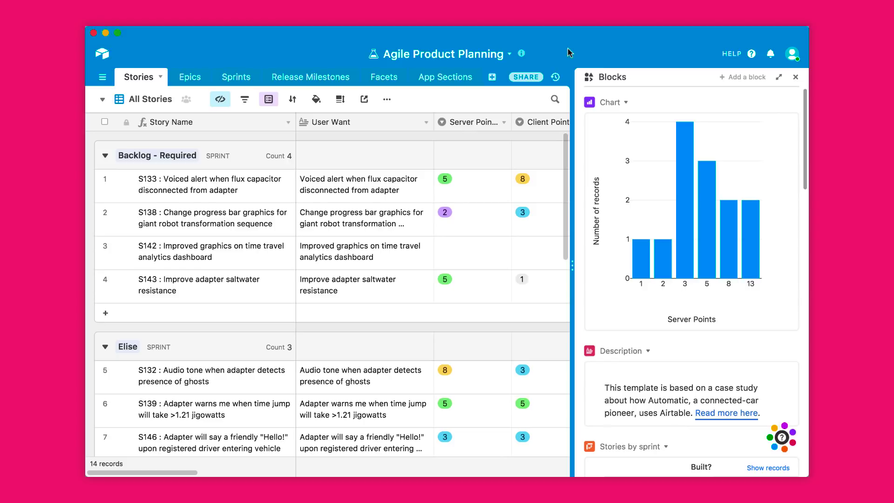
Step: Create a new base from scratch in My First Workspace and name it Base Demo
{"action": "left_click", "coordinate": [103, 54]}
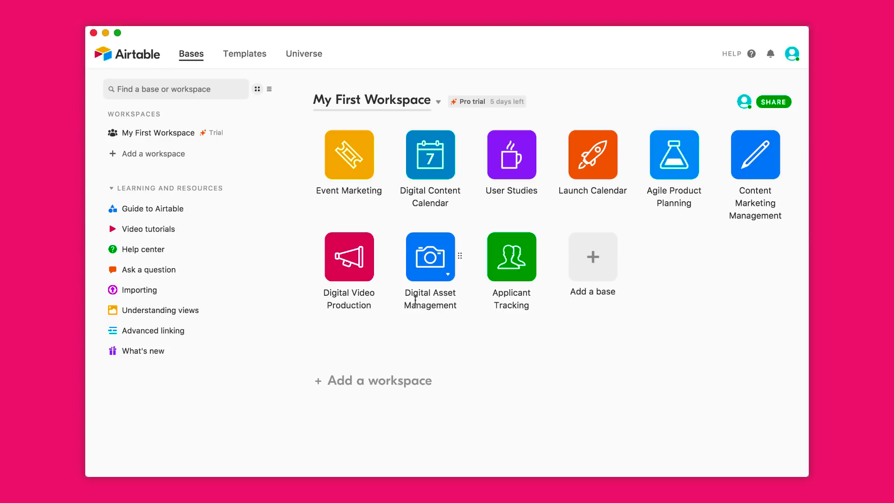
{"action": "left_click", "coordinate": [612, 258]}
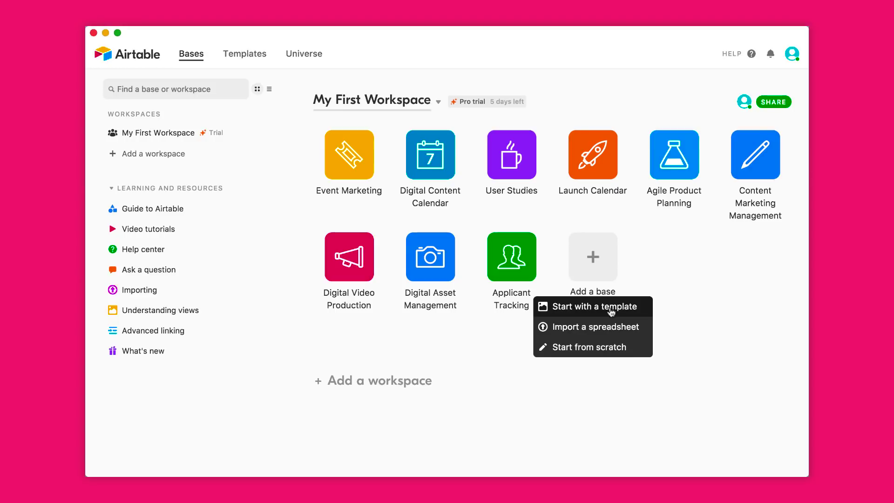
{"action": "left_click", "coordinate": [611, 350]}
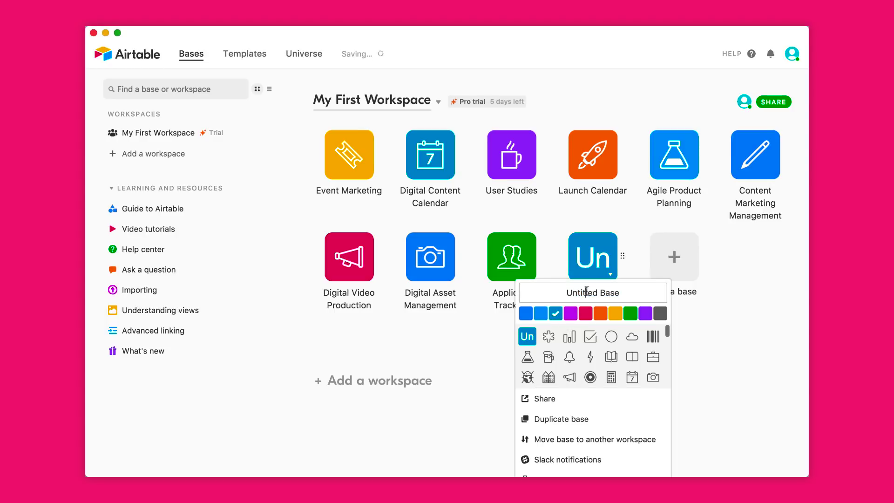
{"action": "type", "text": "Bsd"}
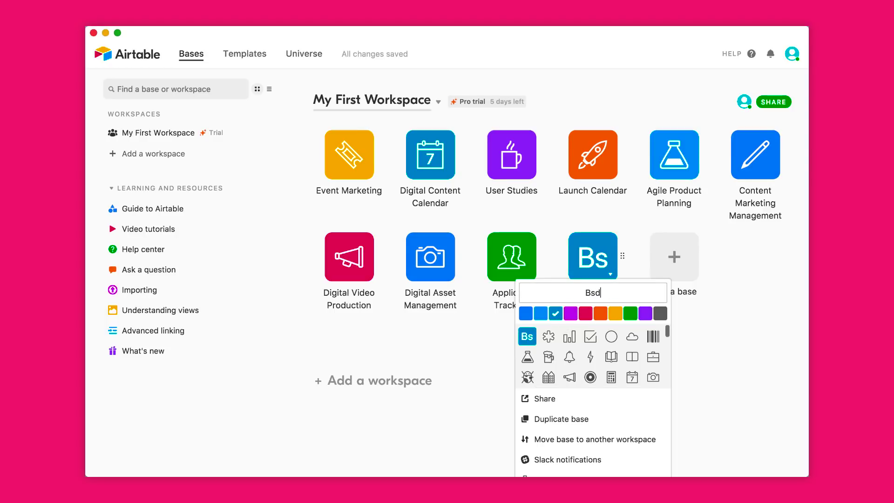
{"action": "key", "text": "BackSpace"}
{"action": "key", "text": "BackSpace"}
{"action": "type", "text": "ase Demo"}
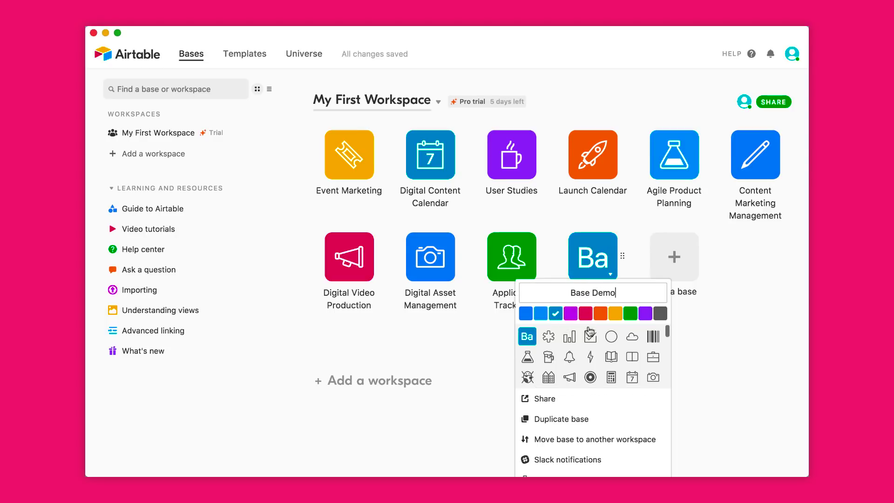
Step: Try the megaphone icon for Base Demo and settle on the calculator icon
{"action": "left_click", "coordinate": [570, 378]}
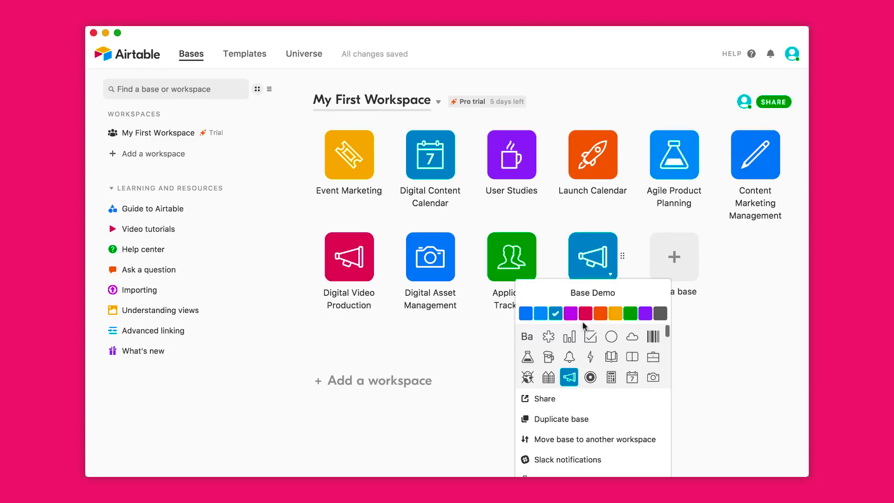
{"action": "left_click", "coordinate": [612, 378]}
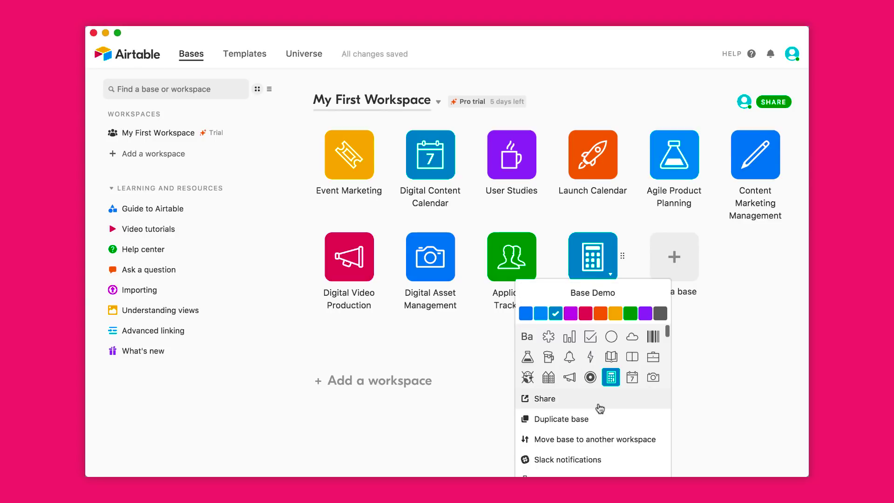
{"action": "left_click", "coordinate": [697, 328]}
Step: Open Base Demo and add a Calendar view to Table 1 based on a new date field named Planning
{"action": "left_click", "coordinate": [588, 259]}
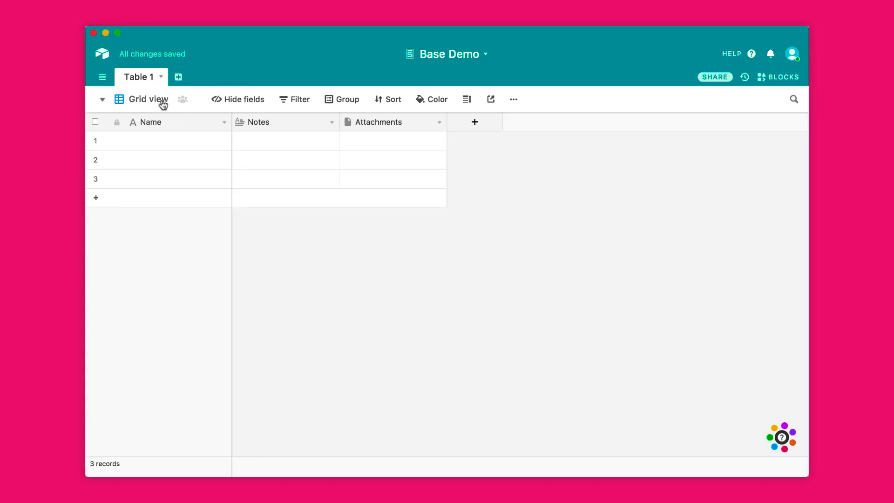
{"action": "left_click", "coordinate": [163, 105]}
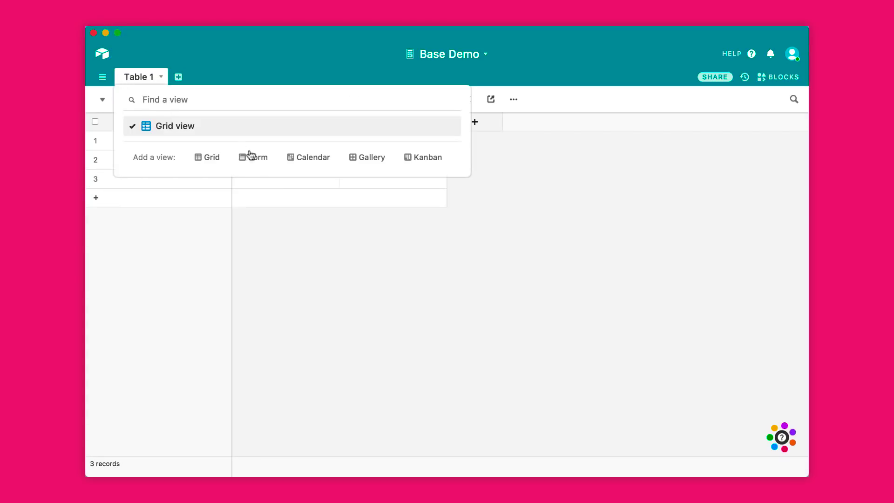
{"action": "left_click", "coordinate": [319, 157]}
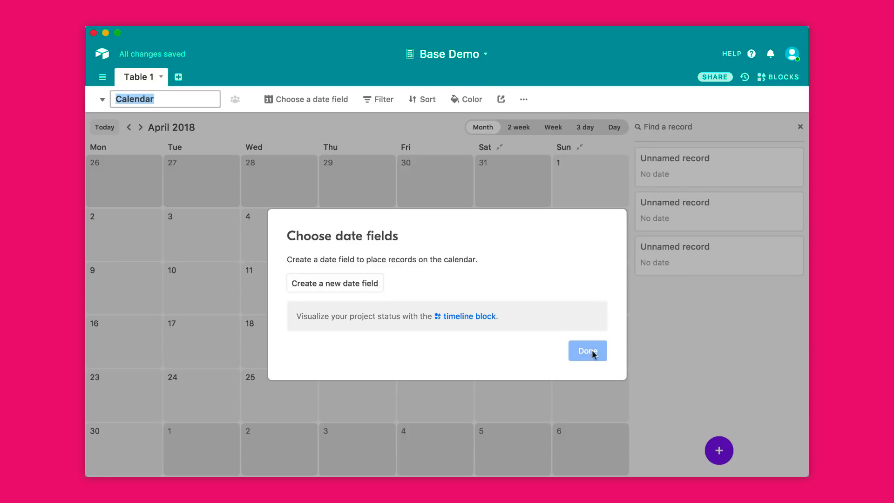
{"action": "left_click", "coordinate": [349, 282]}
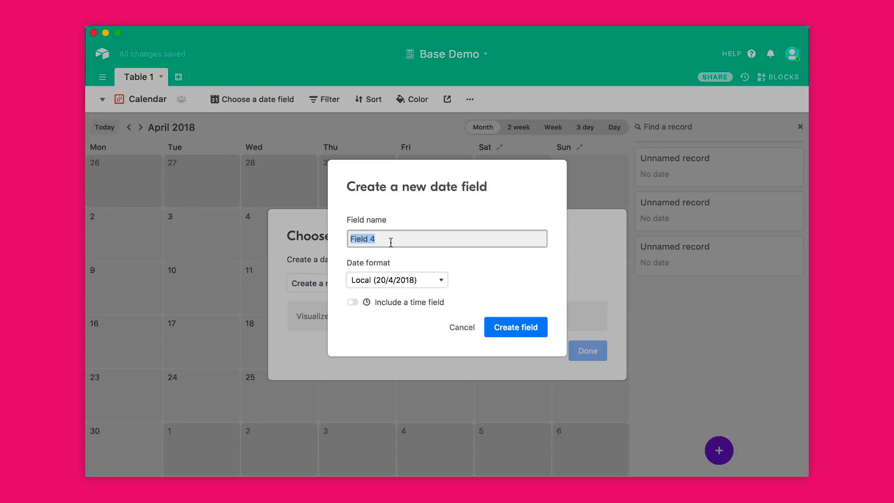
{"action": "key", "text": "BackSpace"}
{"action": "key", "text": "Return"}
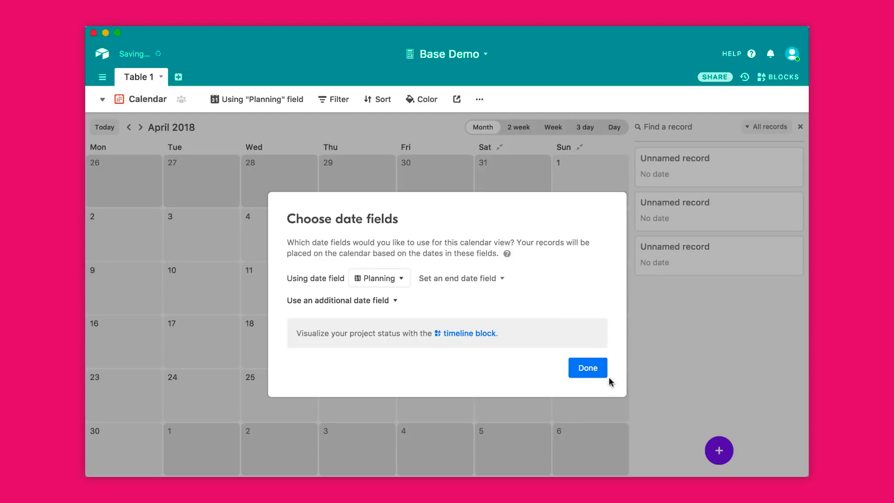
{"action": "left_click", "coordinate": [597, 373]}
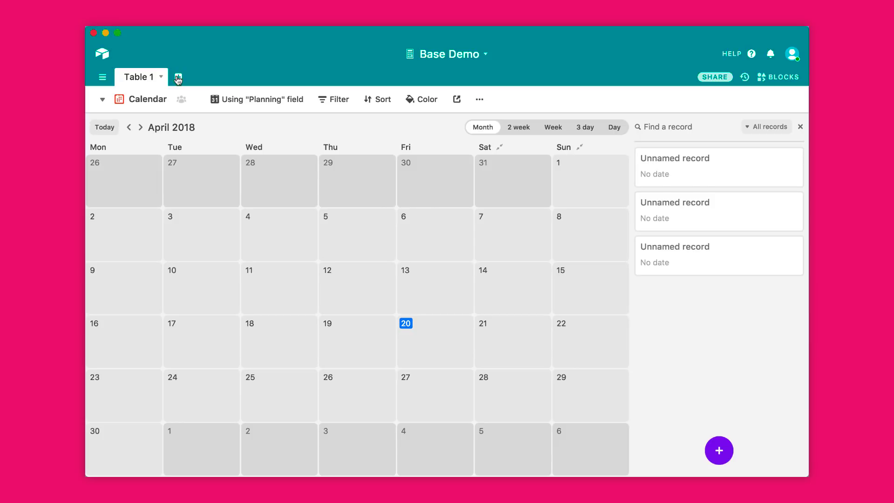
Step: Return to the workspace, open the template gallery for a new base, and dismiss the Templates introduction
{"action": "left_click", "coordinate": [104, 54]}
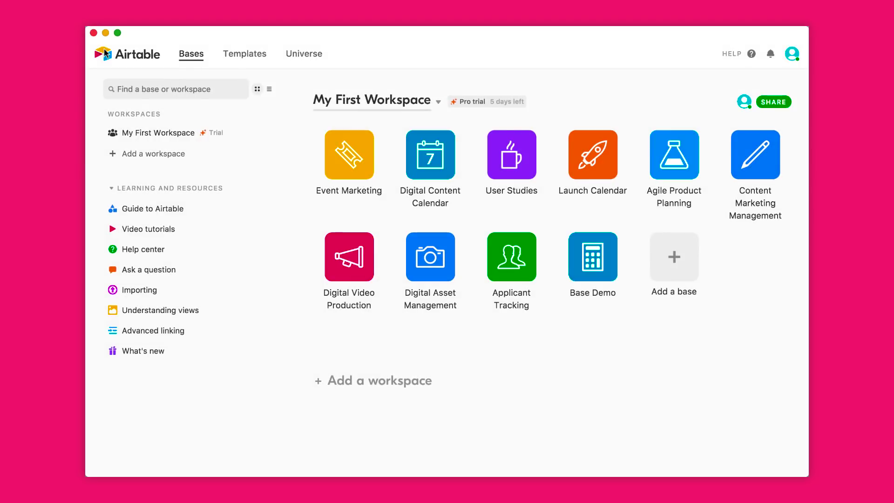
{"action": "left_click", "coordinate": [678, 263]}
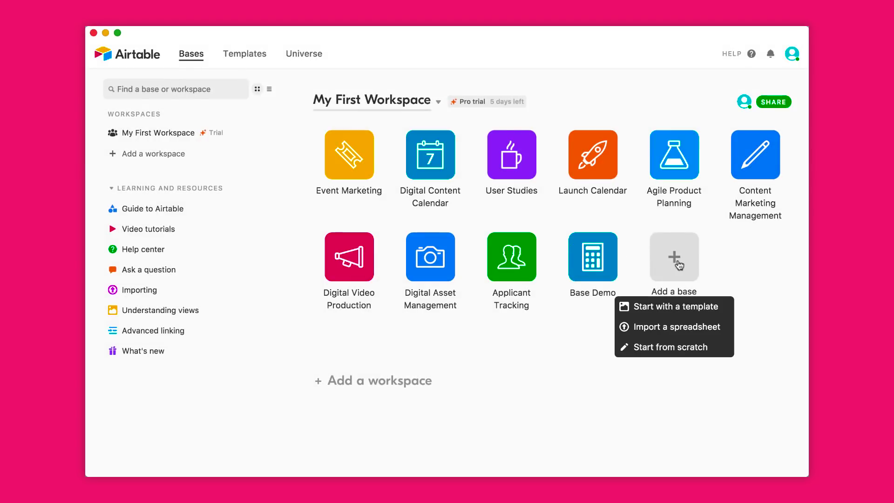
{"action": "left_click", "coordinate": [678, 313]}
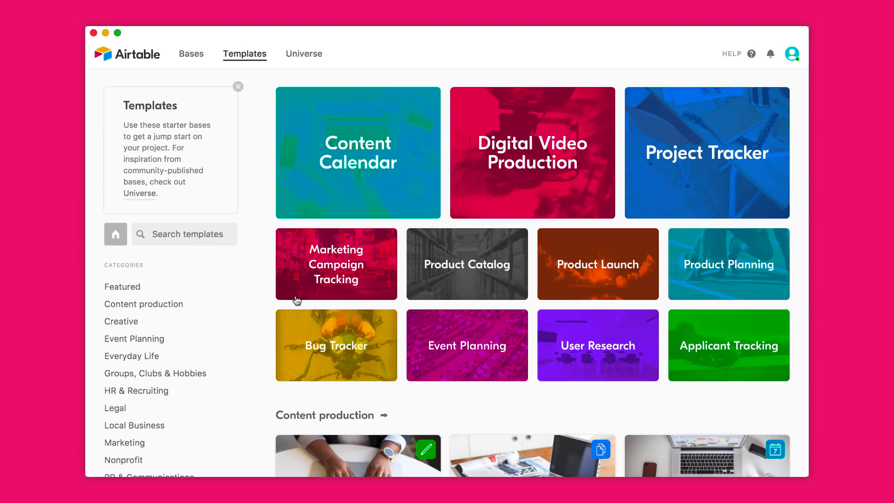
{"action": "scroll", "coordinate": [249, 336], "scroll_direction": "down", "scroll_amount": 3}
{"action": "scroll", "coordinate": [195, 363], "scroll_direction": "down", "scroll_amount": 3}
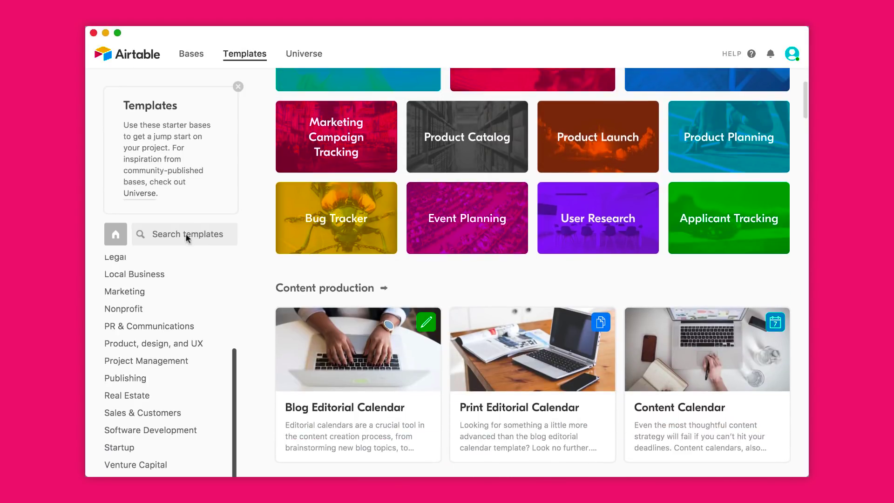
{"action": "left_click", "coordinate": [238, 88]}
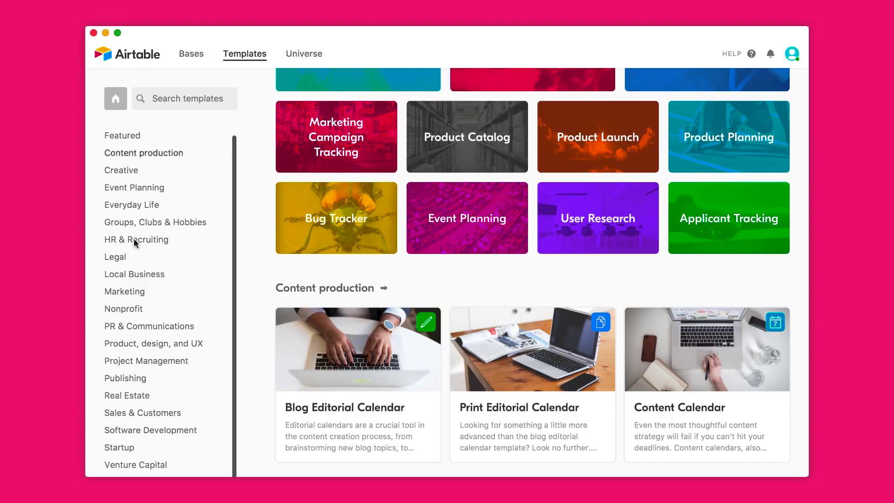
Step: Browse the templates in the Project Management, Publishing and Real Estate categories
{"action": "left_click", "coordinate": [157, 365]}
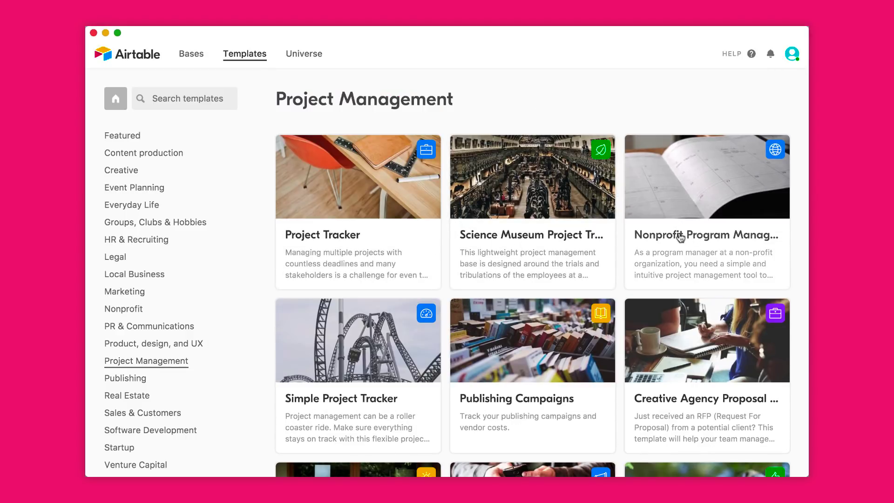
{"action": "scroll", "coordinate": [571, 309], "scroll_direction": "down", "scroll_amount": 5}
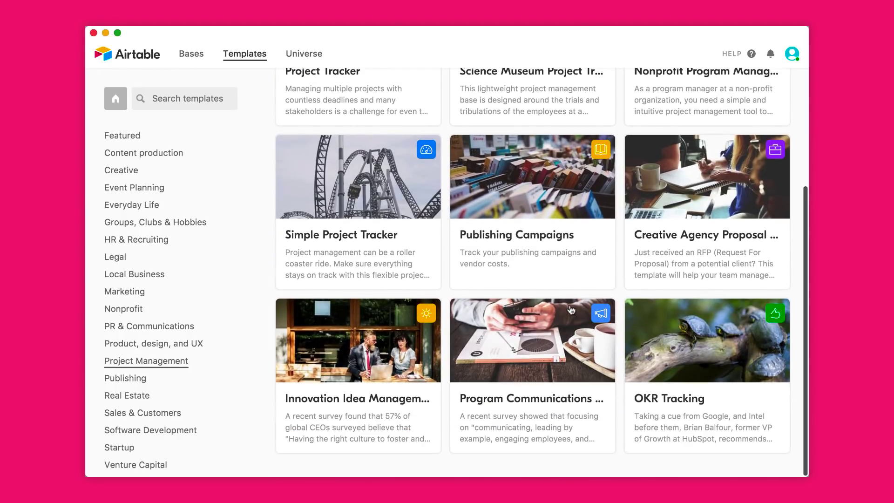
{"action": "left_click", "coordinate": [132, 380]}
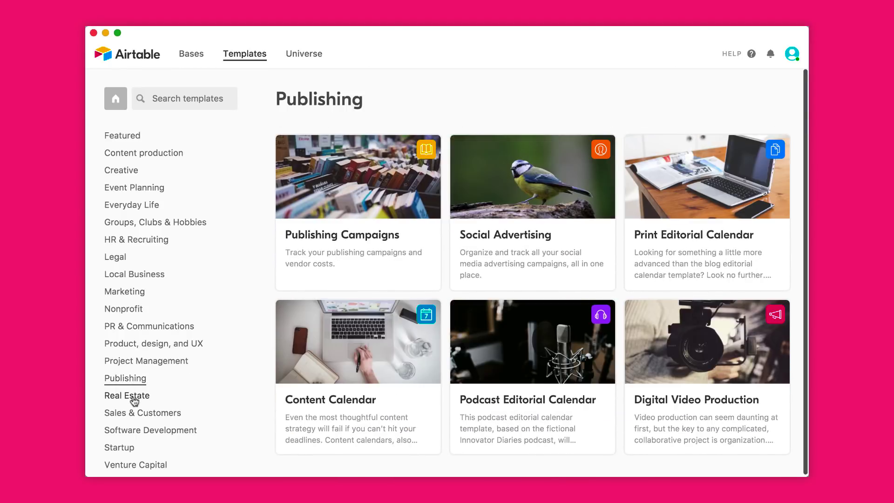
{"action": "left_click", "coordinate": [132, 397]}
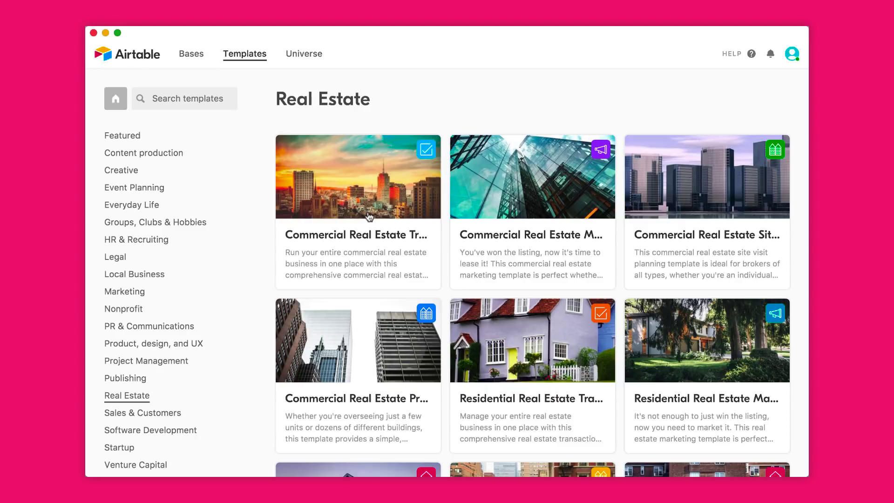
Step: Examine the Commercial Real Estate Transaction Management template's description and its preview of the Contacts table
{"action": "left_click", "coordinate": [369, 216]}
{"action": "scroll", "coordinate": [482, 301], "scroll_direction": "down", "scroll_amount": 10}
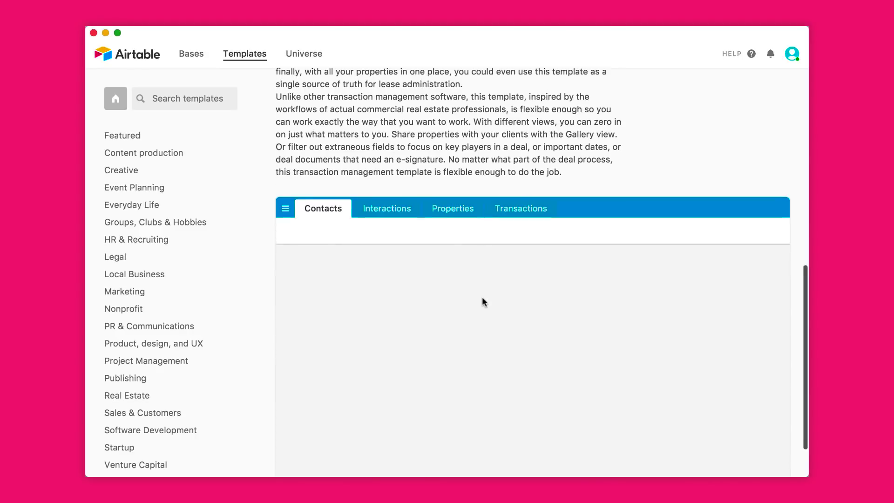
{"action": "scroll", "coordinate": [482, 297], "scroll_direction": "down", "scroll_amount": 5}
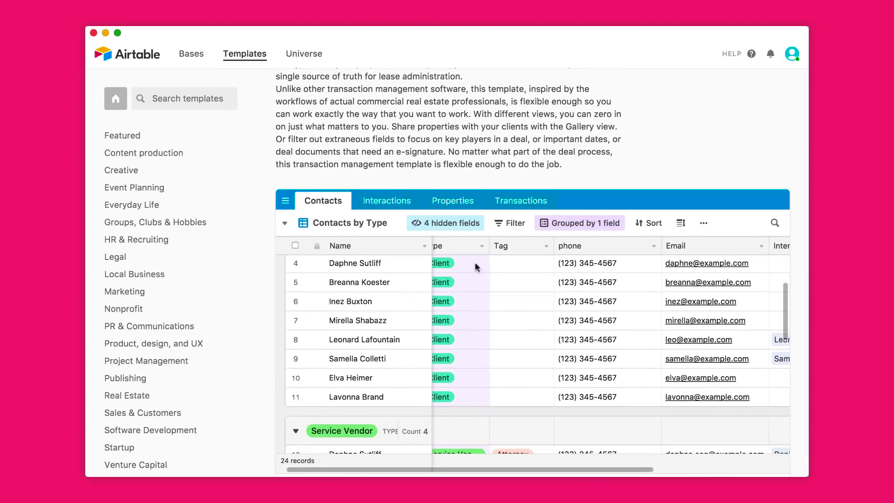
{"action": "scroll", "coordinate": [525, 293], "scroll_direction": "up", "scroll_amount": 4}
{"action": "scroll", "coordinate": [524, 293], "scroll_direction": "right", "scroll_amount": 5}
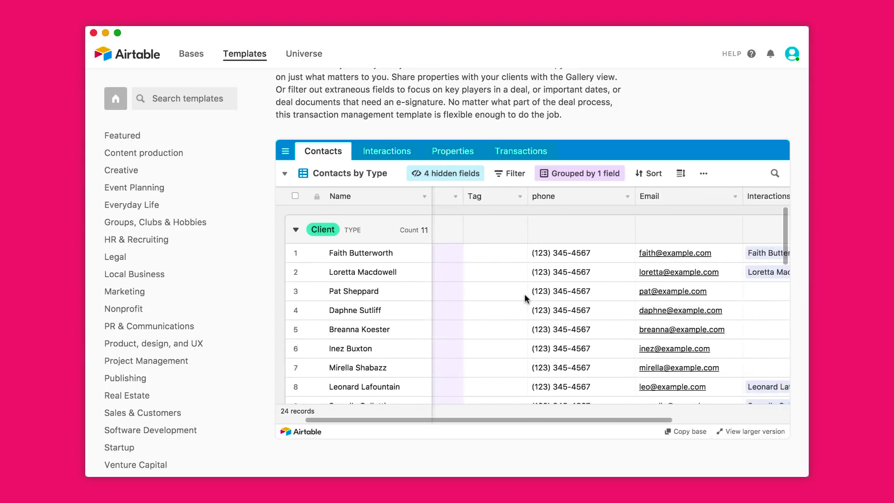
{"action": "scroll", "coordinate": [525, 293], "scroll_direction": "left", "scroll_amount": 5}
{"action": "scroll", "coordinate": [262, 136], "scroll_direction": "up", "scroll_amount": 10}
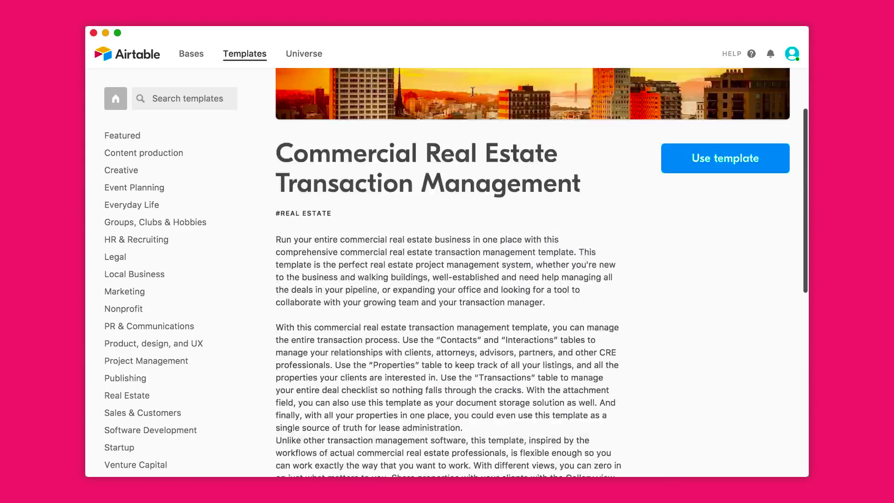
Step: Search the templates for gtd, and show the Content production category instead
{"action": "left_click", "coordinate": [170, 107]}
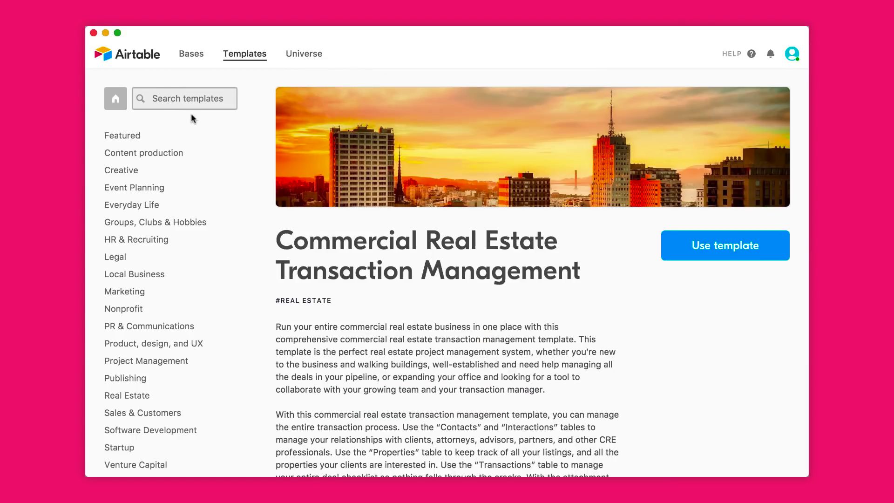
{"action": "type", "text": "gtd"}
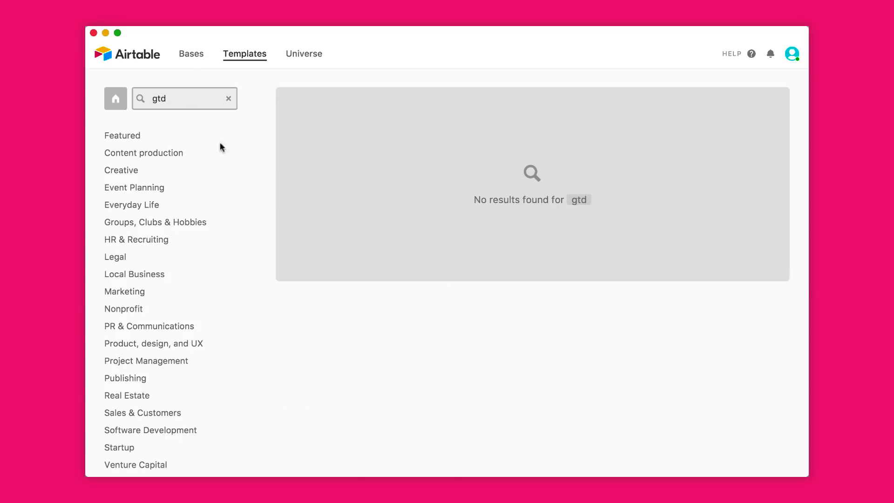
{"action": "key", "text": "BackSpace"}
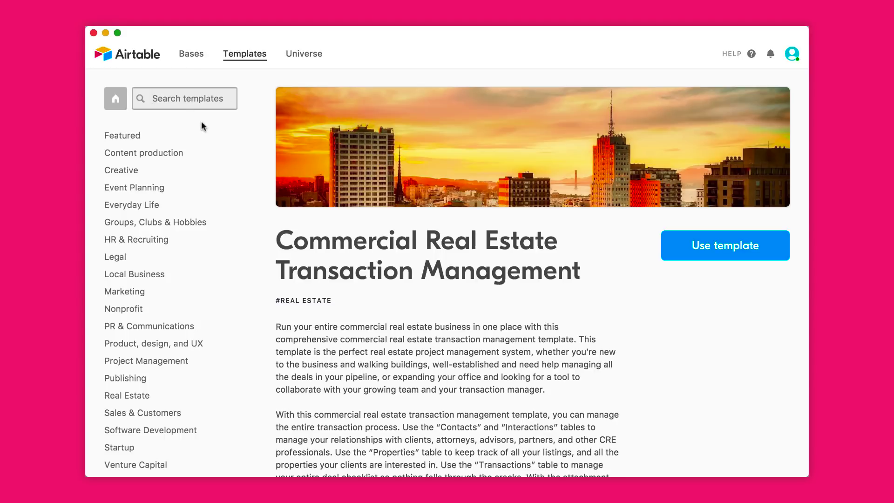
{"action": "left_click", "coordinate": [158, 154]}
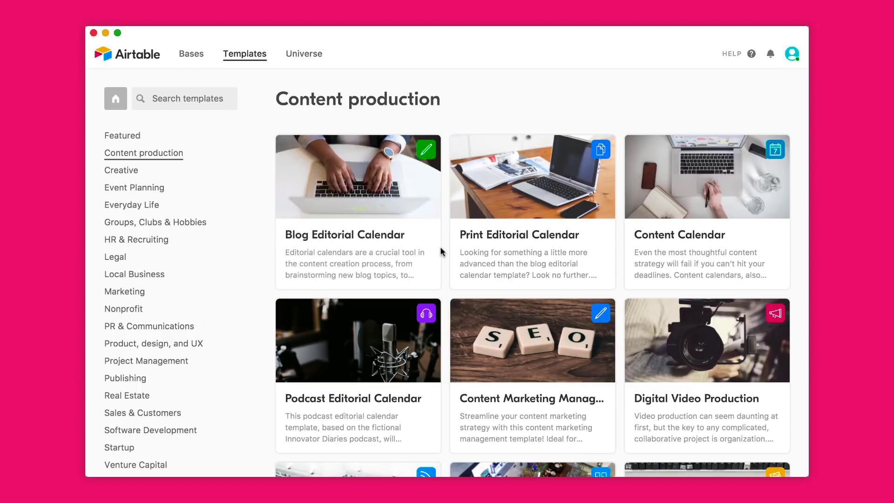
Step: Examine the Podcast Editorial Calendar template's description and its preview of the Episodes table
{"action": "scroll", "coordinate": [442, 252], "scroll_direction": "down", "scroll_amount": 5}
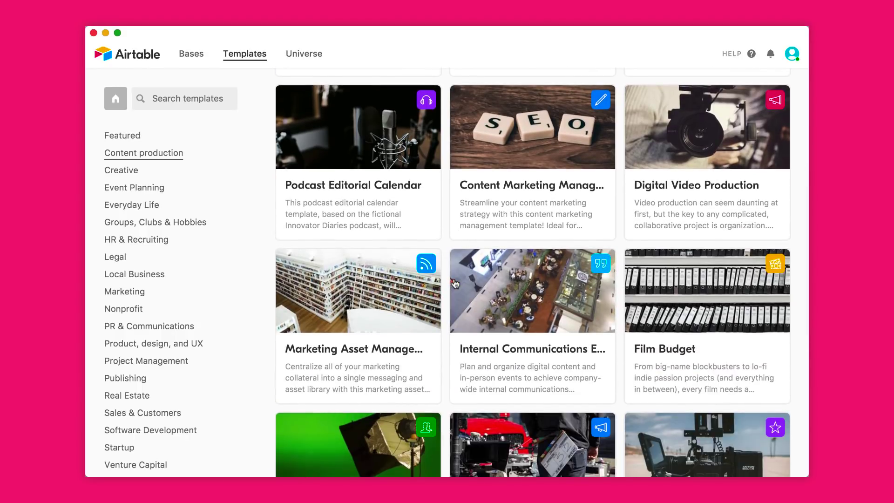
{"action": "left_click", "coordinate": [370, 165]}
{"action": "scroll", "coordinate": [445, 261], "scroll_direction": "down", "scroll_amount": 3}
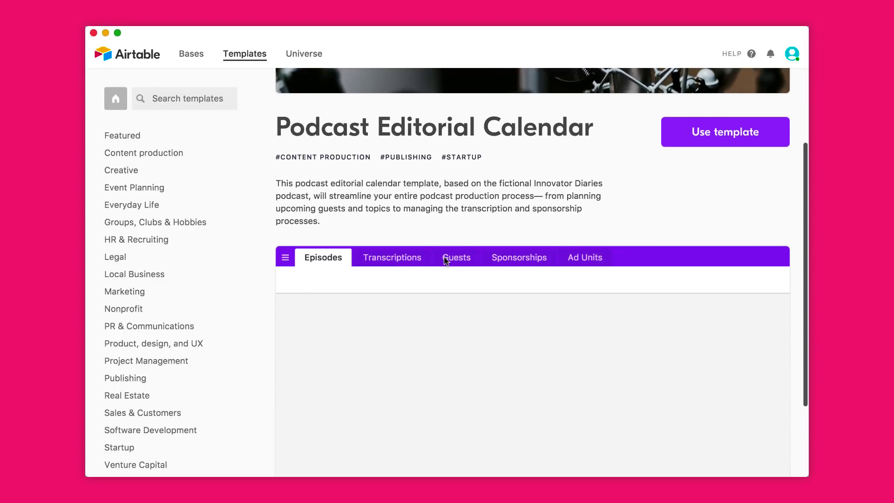
{"action": "scroll", "coordinate": [470, 310], "scroll_direction": "down", "scroll_amount": 6}
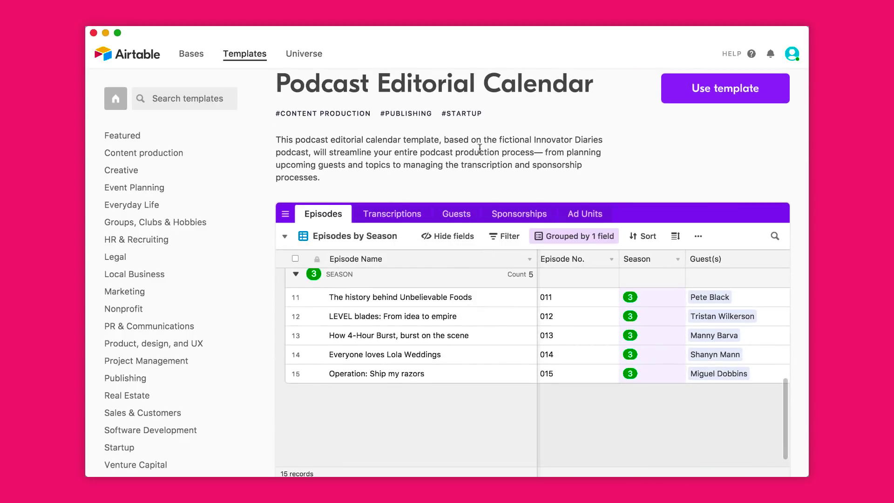
{"action": "scroll", "coordinate": [465, 161], "scroll_direction": "up", "scroll_amount": 3}
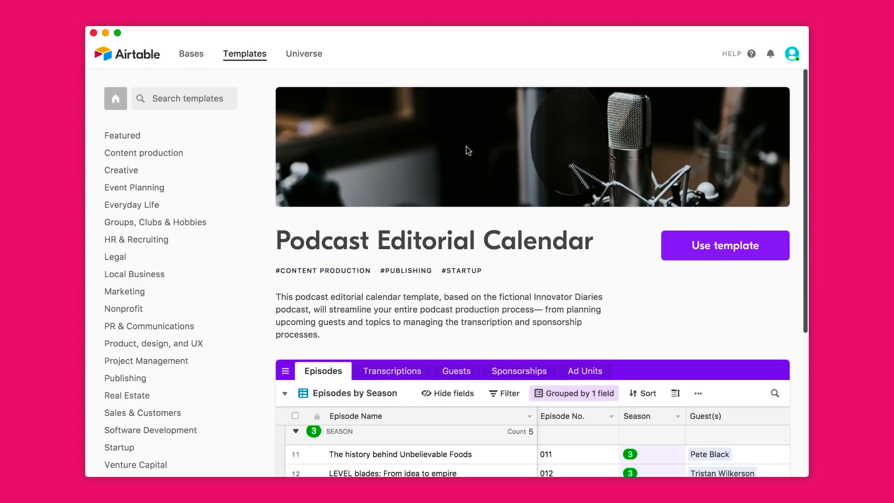
Step: Return to the bases overview, open Universe and browse its featured community bases down to Personal CRM
{"action": "left_click", "coordinate": [198, 56]}
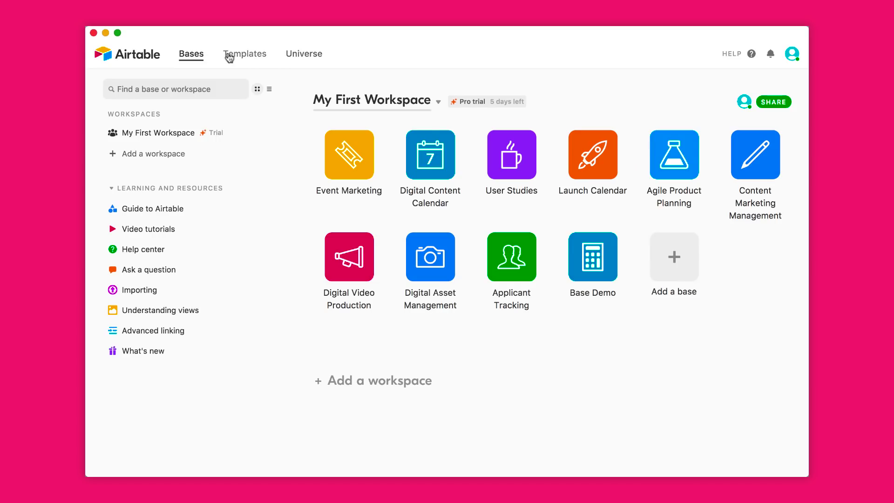
{"action": "left_click", "coordinate": [301, 56]}
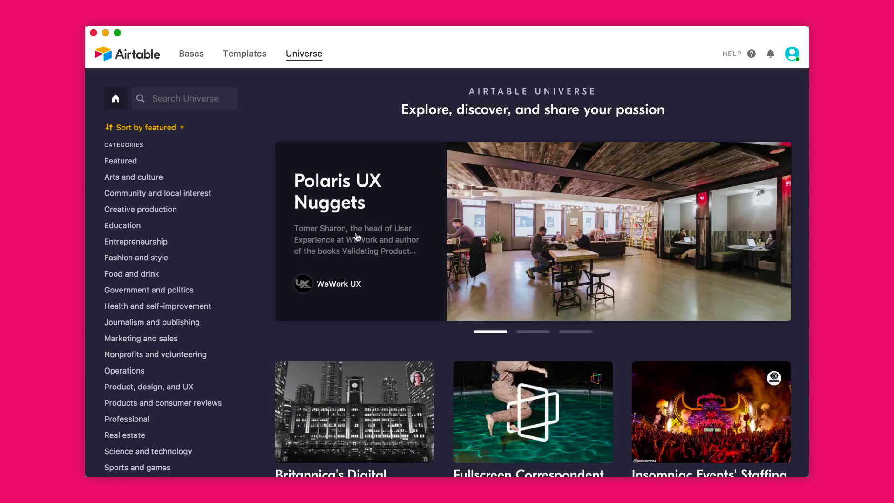
{"action": "scroll", "coordinate": [368, 266], "scroll_direction": "down", "scroll_amount": 5}
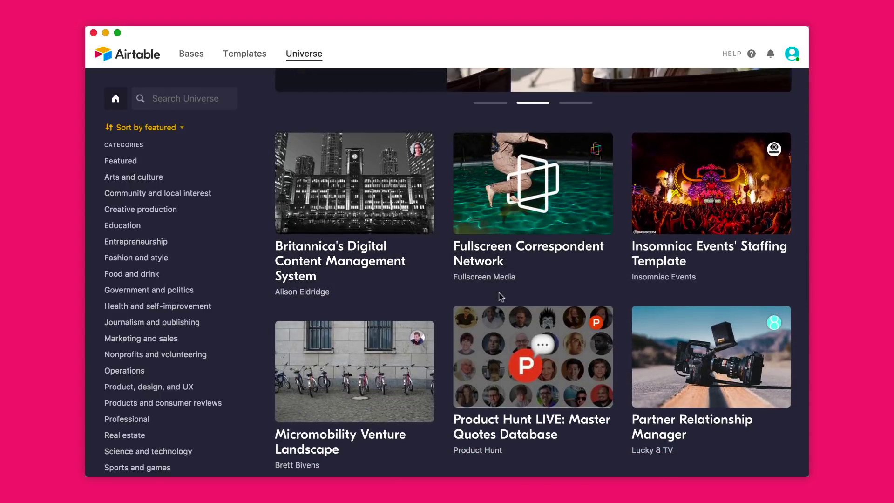
{"action": "scroll", "coordinate": [501, 296], "scroll_direction": "down", "scroll_amount": 3}
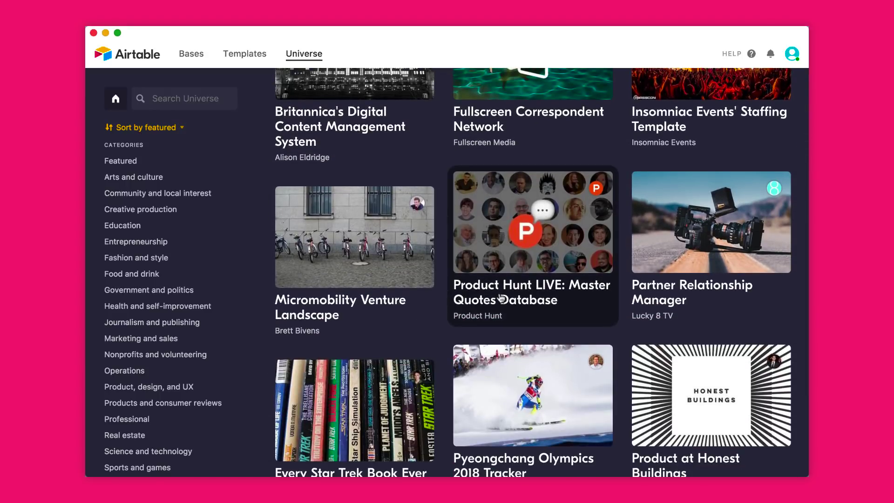
{"action": "scroll", "coordinate": [501, 297], "scroll_direction": "down", "scroll_amount": 6}
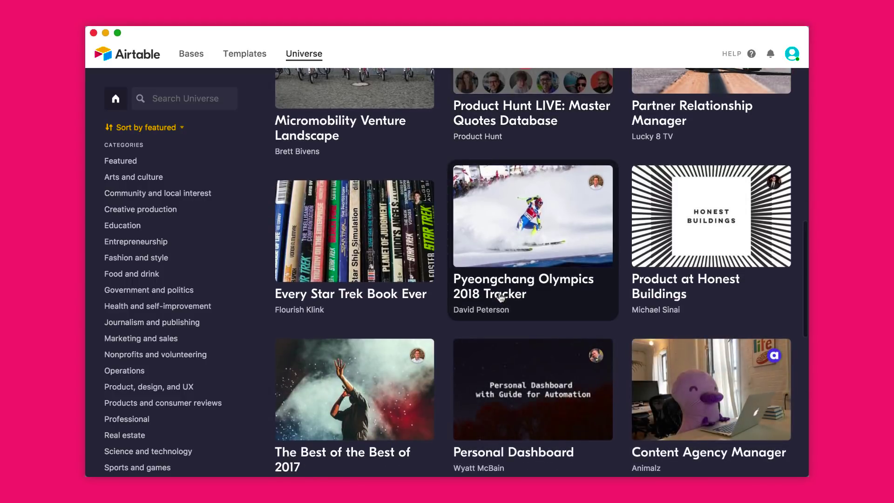
{"action": "scroll", "coordinate": [501, 297], "scroll_direction": "down", "scroll_amount": 3}
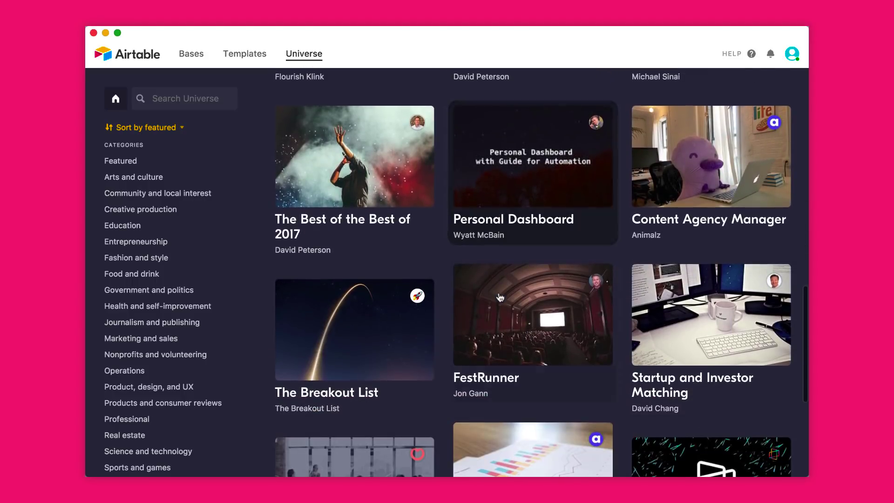
{"action": "scroll", "coordinate": [501, 297], "scroll_direction": "down", "scroll_amount": 3}
{"action": "scroll", "coordinate": [501, 297], "scroll_direction": "down", "scroll_amount": 4}
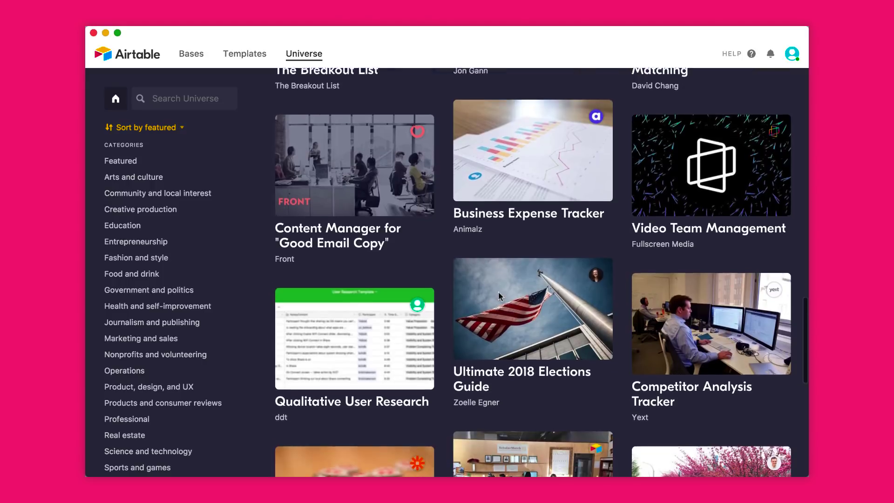
{"action": "scroll", "coordinate": [413, 305], "scroll_direction": "down", "scroll_amount": 5}
{"action": "scroll", "coordinate": [412, 305], "scroll_direction": "up", "scroll_amount": 1}
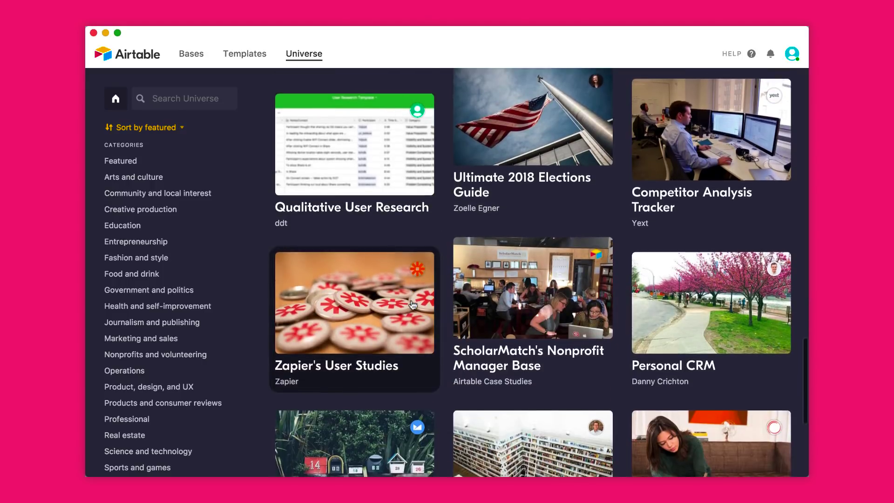
{"action": "scroll", "coordinate": [413, 306], "scroll_direction": "down", "scroll_amount": 3}
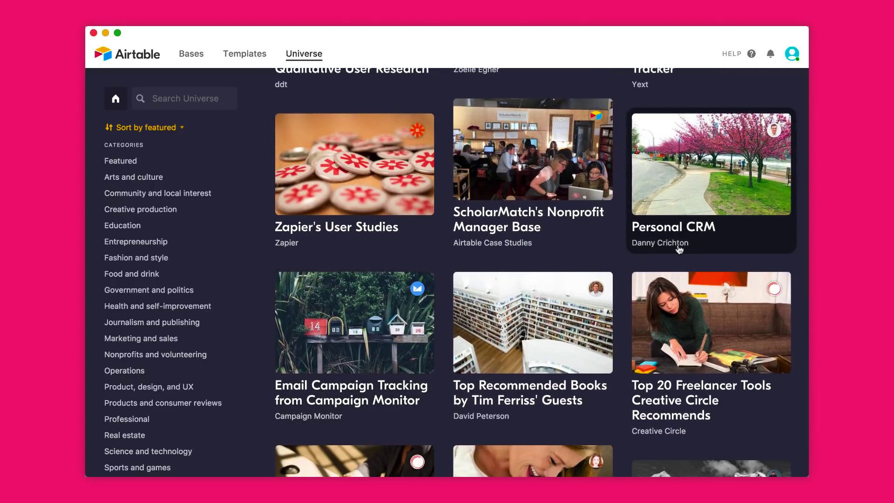
Step: Show the Personal CRM base's Universe page and read its description and publisher details
{"action": "left_click", "coordinate": [684, 212]}
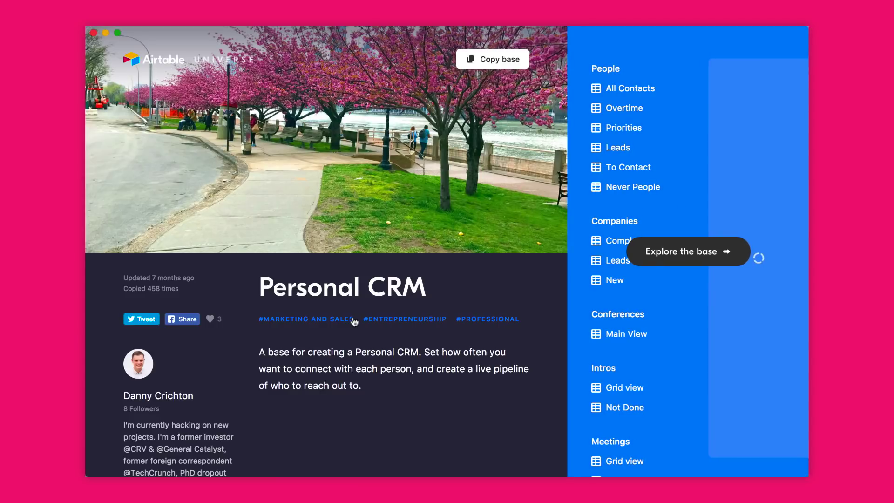
{"action": "scroll", "coordinate": [353, 296], "scroll_direction": "down", "scroll_amount": 1}
{"action": "scroll", "coordinate": [353, 296], "scroll_direction": "down", "scroll_amount": 2}
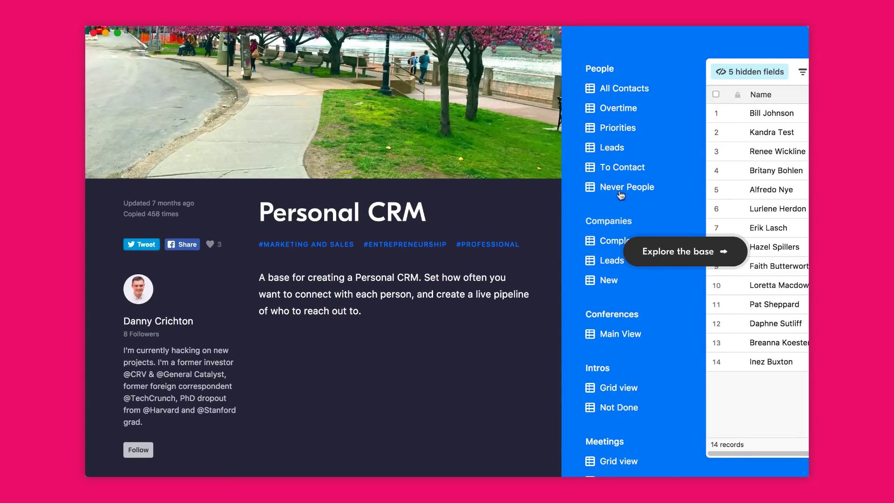
Step: Explore the Personal CRM base, viewing the All Contacts, Overtime, Priorities and Leads views of its People table
{"action": "left_click", "coordinate": [677, 252]}
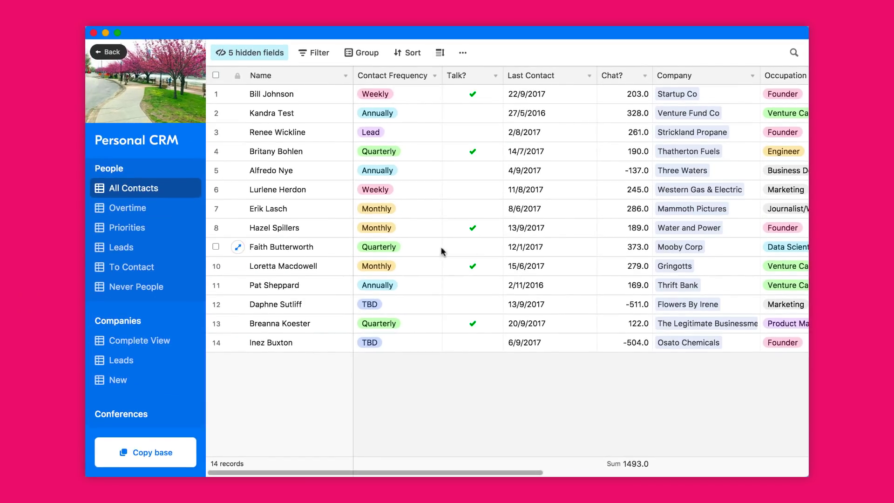
{"action": "scroll", "coordinate": [379, 247], "scroll_direction": "right", "scroll_amount": 10}
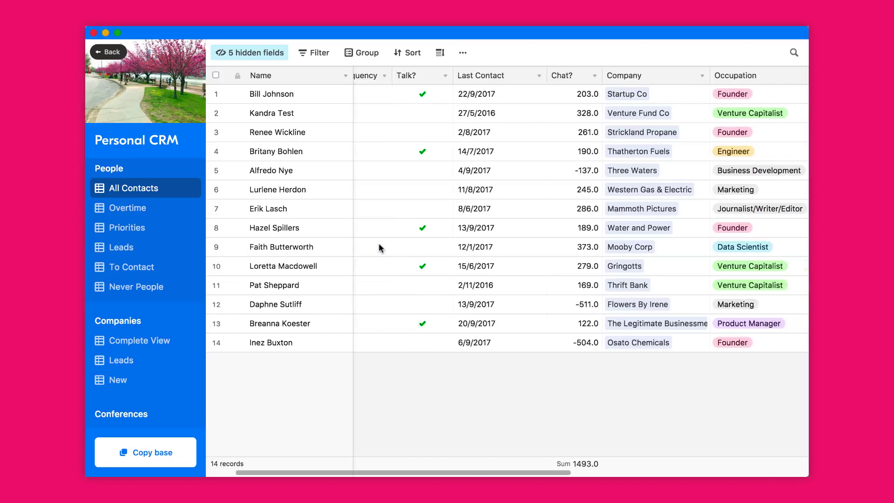
{"action": "scroll", "coordinate": [379, 247], "scroll_direction": "left", "scroll_amount": 10}
{"action": "left_click", "coordinate": [114, 208]}
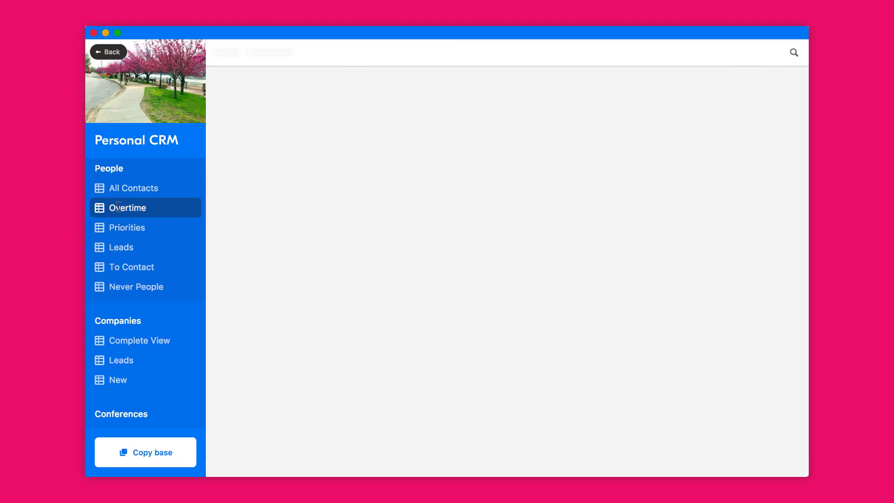
{"action": "left_click", "coordinate": [124, 228]}
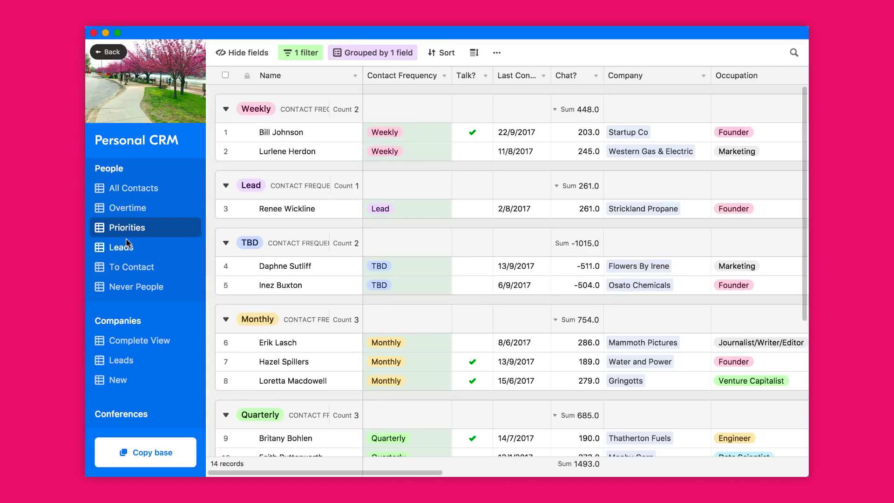
{"action": "left_click", "coordinate": [127, 243]}
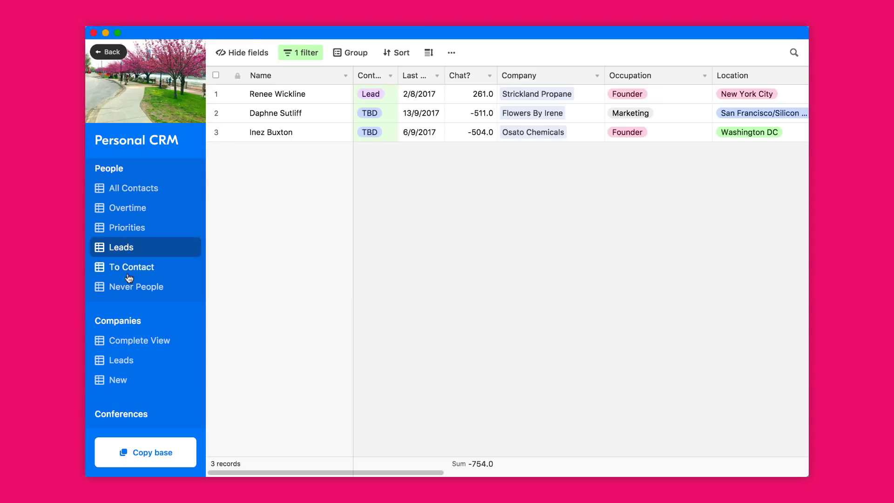
Step: Copy the Personal CRM base into My First Workspace, open the copy and dismiss its base description
{"action": "left_click", "coordinate": [154, 454]}
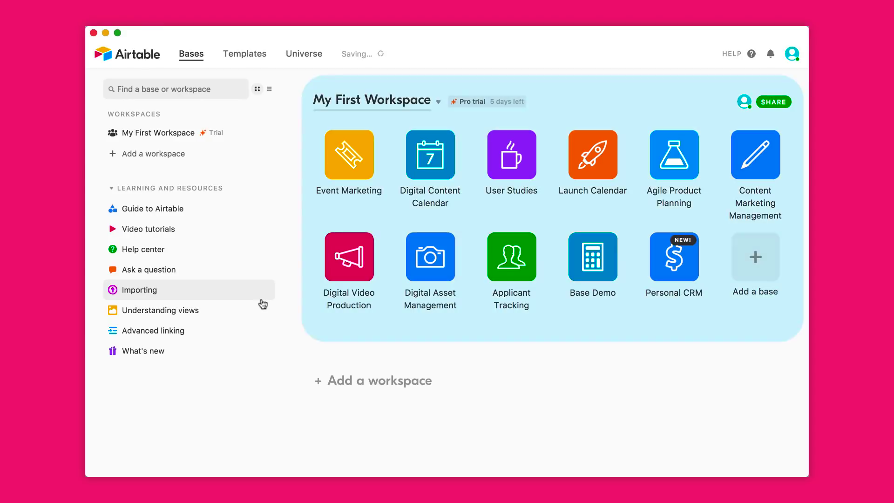
{"action": "left_click", "coordinate": [671, 267]}
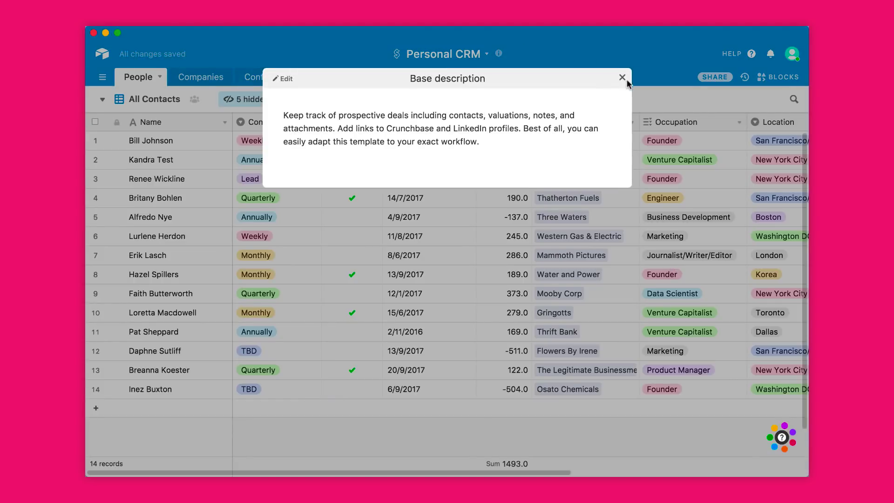
{"action": "left_click", "coordinate": [623, 78]}
Step: Go back to Universe, look over the form for publishing an own base, and return to the Universe gallery
{"action": "left_click", "coordinate": [112, 54]}
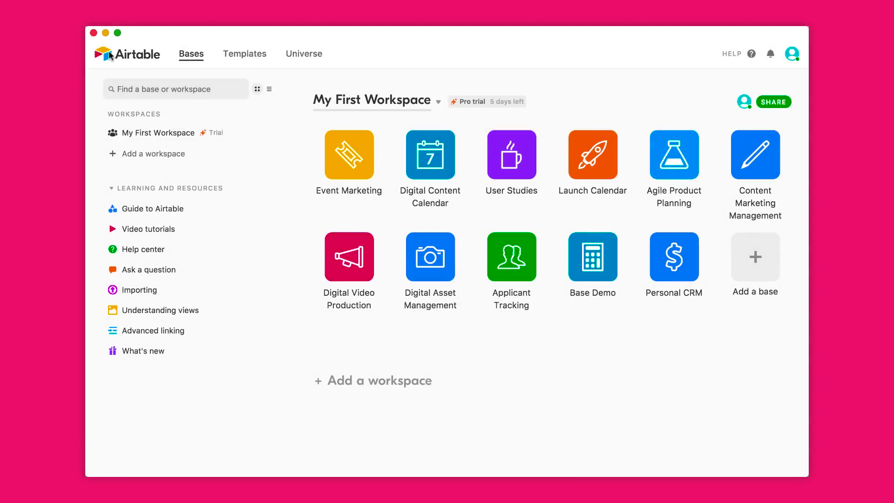
{"action": "left_click", "coordinate": [290, 58]}
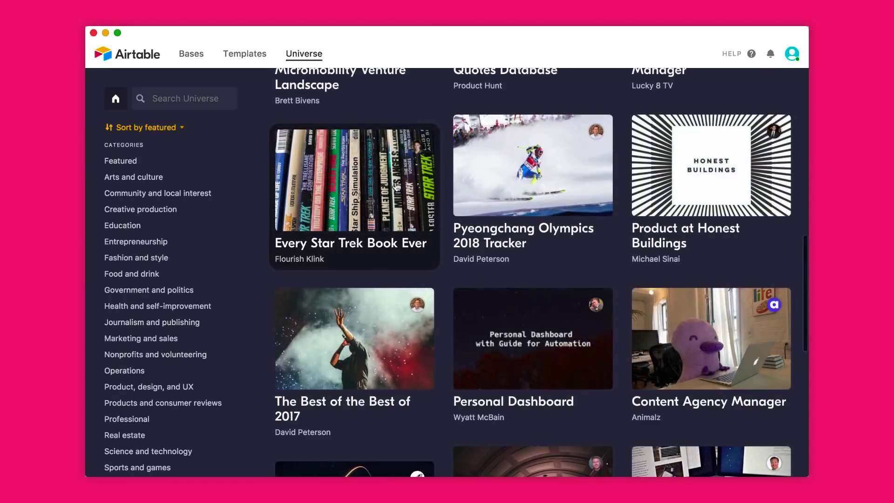
{"action": "scroll", "coordinate": [213, 368], "scroll_direction": "down", "scroll_amount": 2}
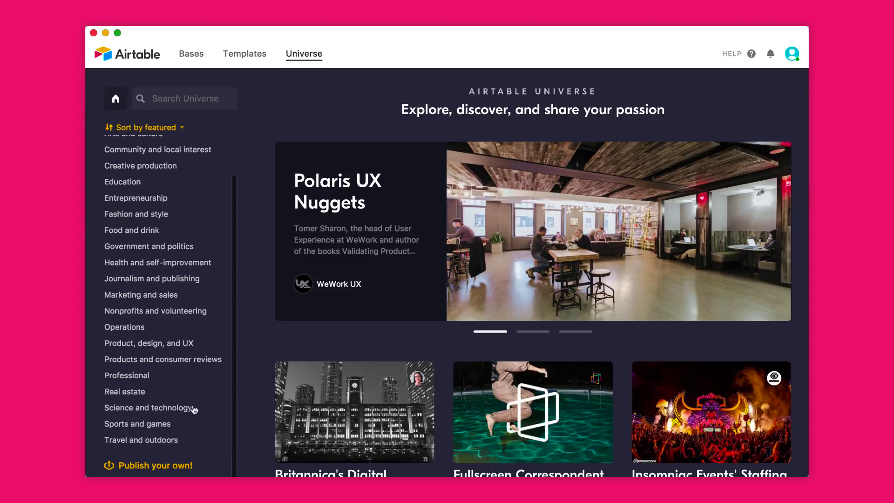
{"action": "left_click", "coordinate": [166, 468]}
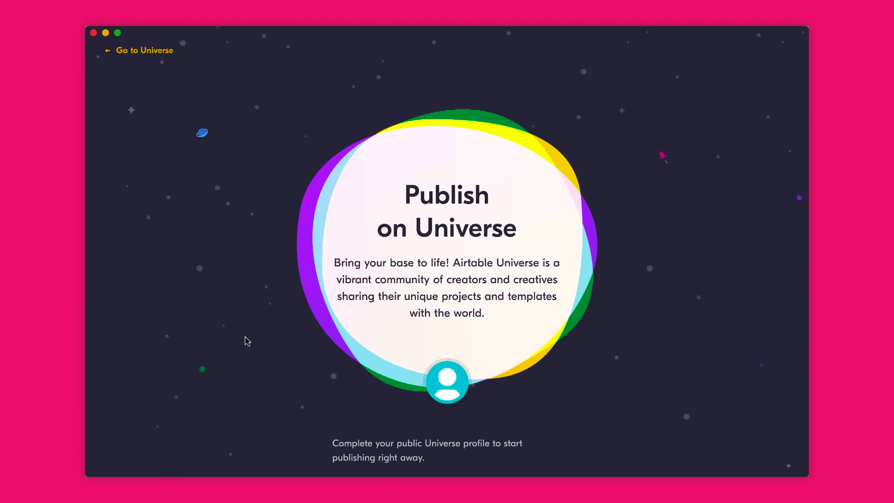
{"action": "scroll", "coordinate": [385, 328], "scroll_direction": "down", "scroll_amount": 6}
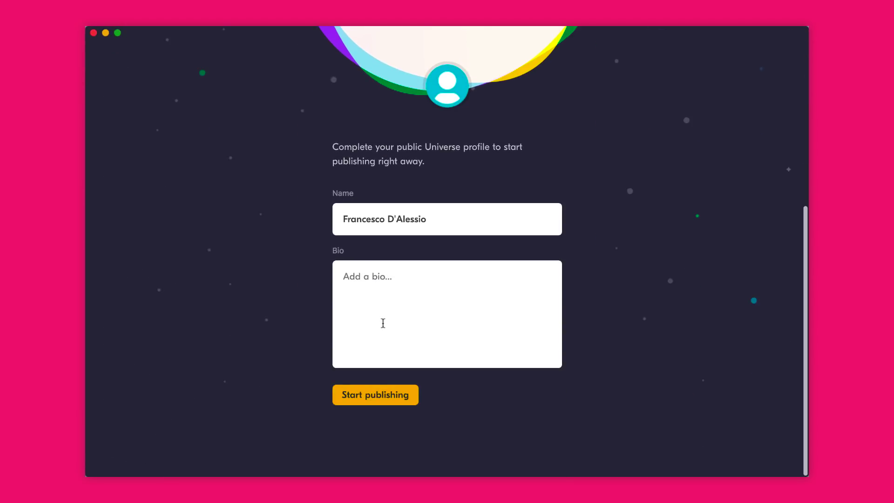
{"action": "scroll", "coordinate": [383, 323], "scroll_direction": "up", "scroll_amount": 6}
{"action": "left_click", "coordinate": [154, 53]}
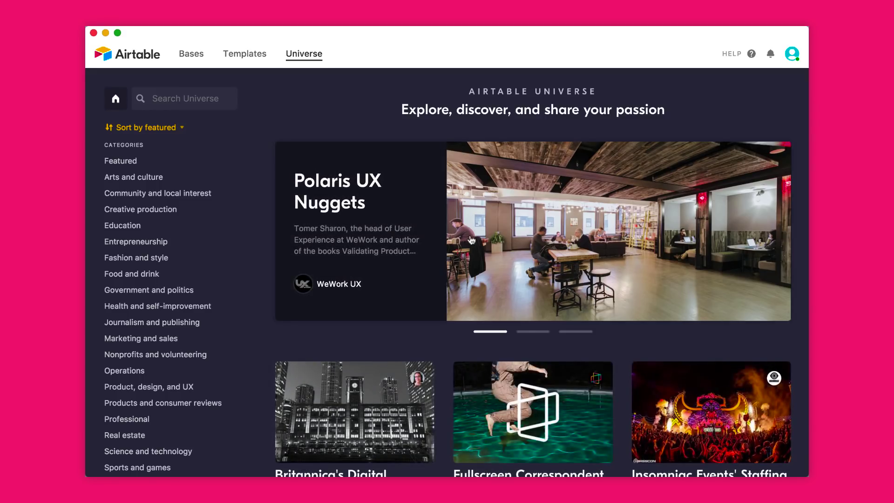
Step: Explore the featured Polaris UX Nuggets base, viewing By Vector/Magnitude and the Main Views of the Nuggets and Samples tables
{"action": "left_click", "coordinate": [533, 331]}
{"action": "left_click", "coordinate": [488, 331]}
{"action": "left_click", "coordinate": [458, 235]}
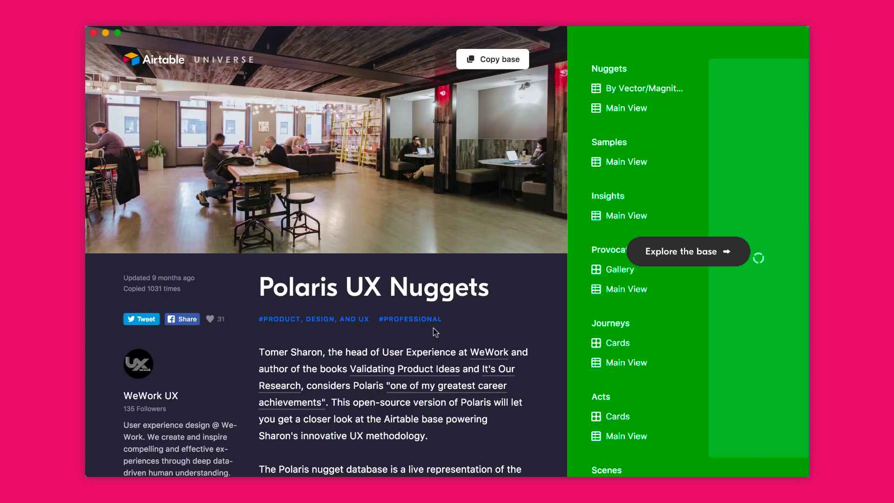
{"action": "scroll", "coordinate": [588, 263], "scroll_direction": "down", "scroll_amount": 8}
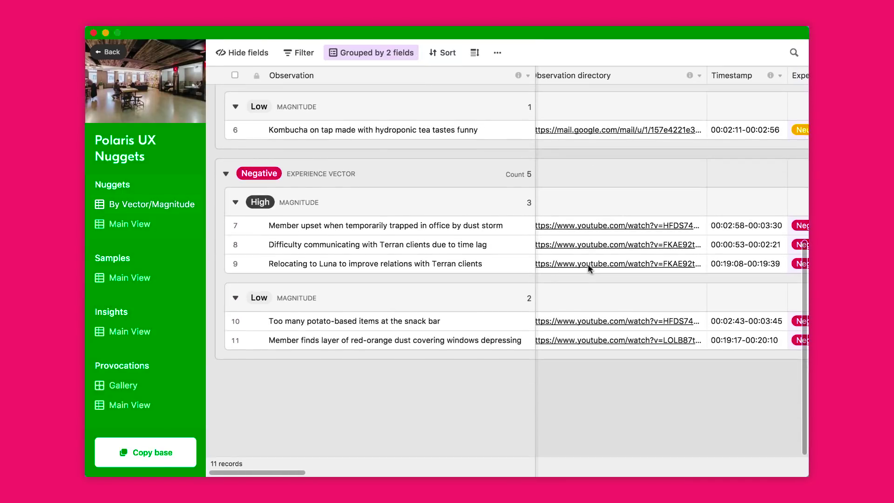
{"action": "left_click", "coordinate": [135, 224]}
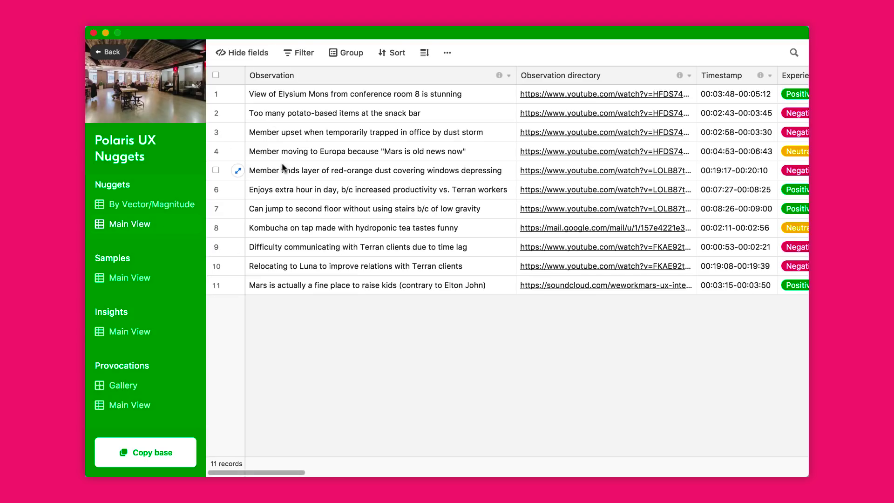
{"action": "left_click", "coordinate": [138, 278]}
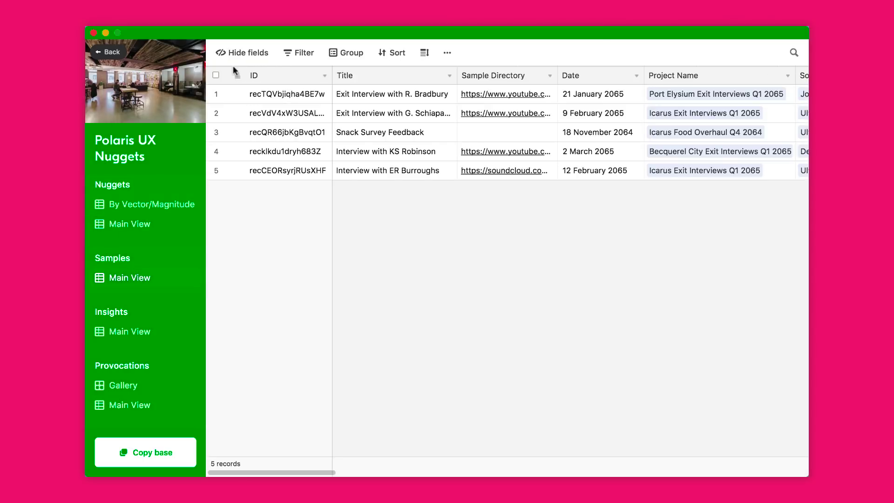
Step: Return to the Polaris UX Nuggets overview page and read its description and publisher details
{"action": "left_click", "coordinate": [118, 53]}
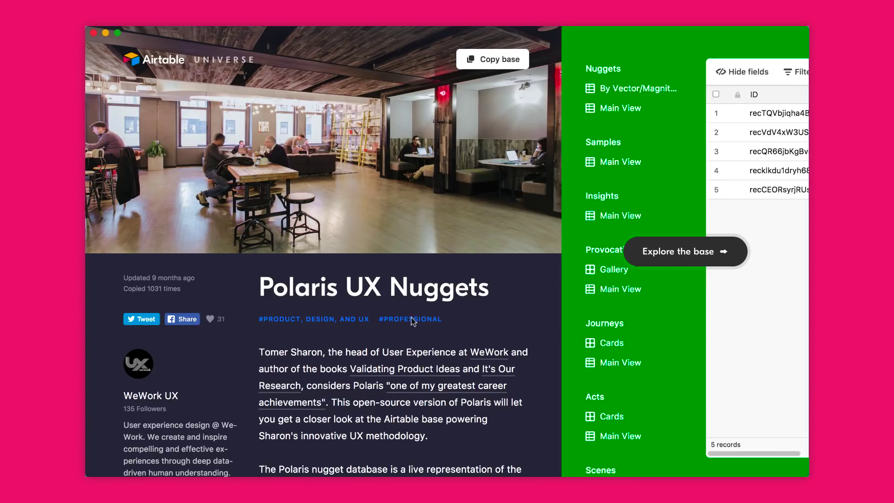
{"action": "scroll", "coordinate": [179, 253], "scroll_direction": "down", "scroll_amount": 6}
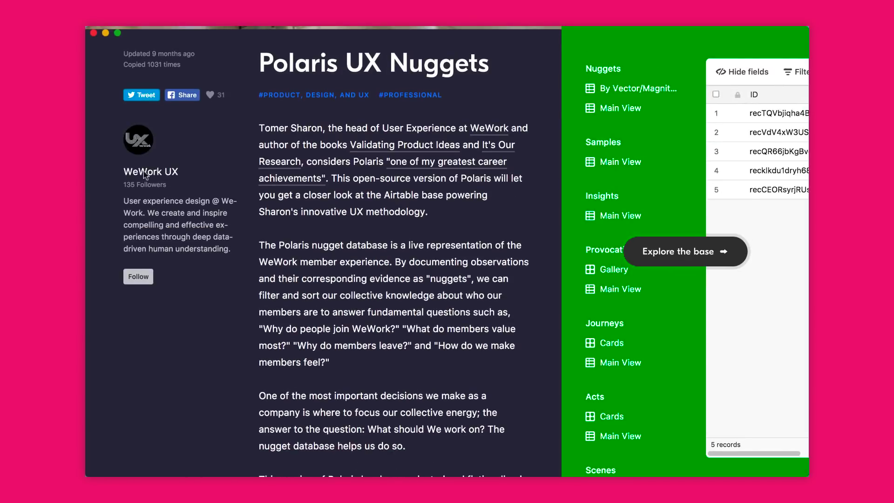
{"action": "scroll", "coordinate": [143, 171], "scroll_direction": "up", "scroll_amount": 6}
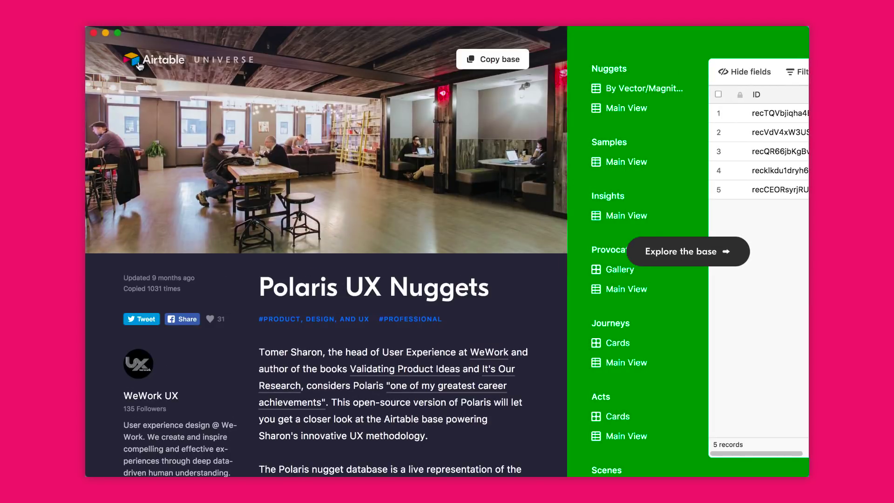
Step: Return to the Universe gallery, open the featured Sandwich Projects base and read its description and publisher details
{"action": "left_click", "coordinate": [165, 60]}
{"action": "scroll", "coordinate": [513, 233], "scroll_direction": "down", "scroll_amount": 1}
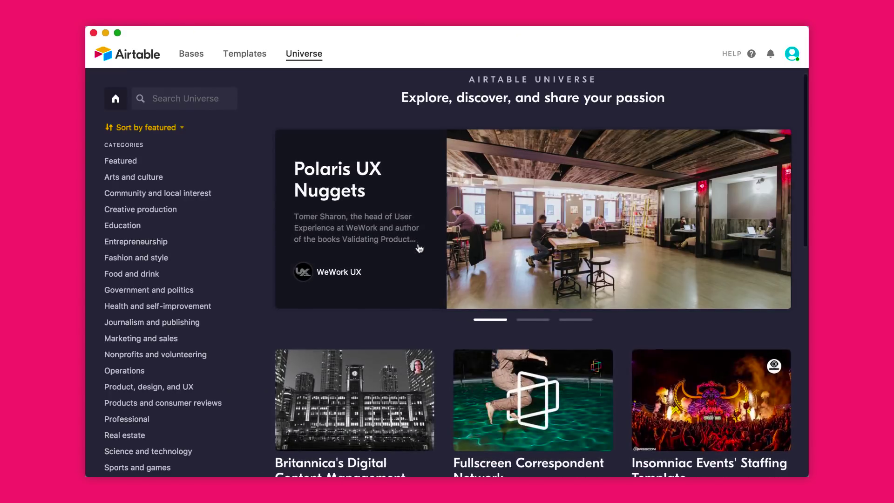
{"action": "left_click", "coordinate": [542, 313]}
{"action": "left_click", "coordinate": [525, 239]}
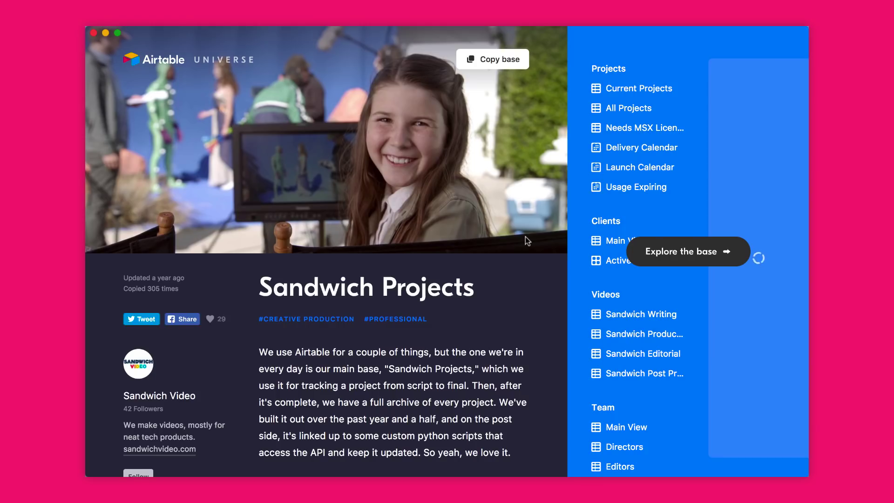
{"action": "scroll", "coordinate": [323, 287], "scroll_direction": "down", "scroll_amount": 3}
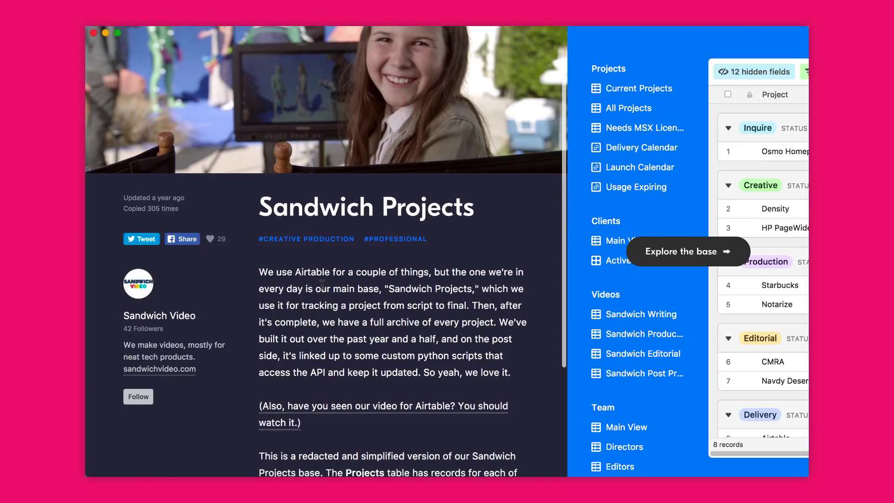
{"action": "scroll", "coordinate": [322, 288], "scroll_direction": "up", "scroll_amount": 3}
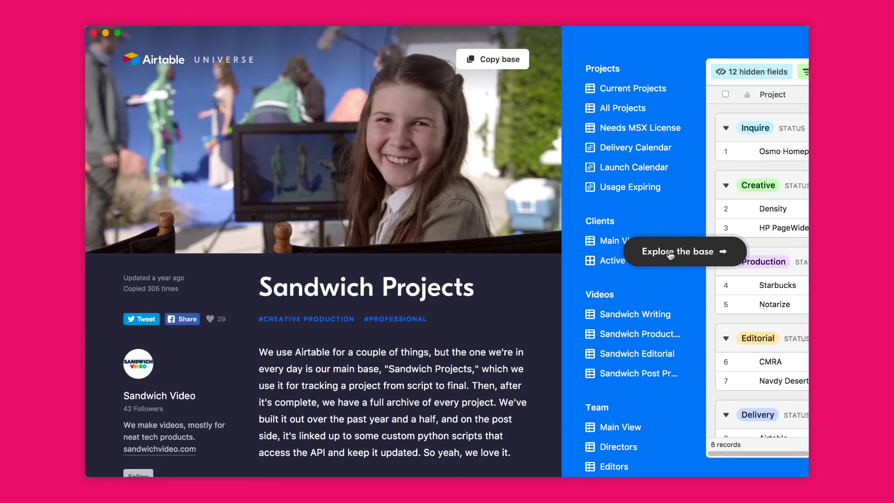
{"action": "scroll", "coordinate": [398, 386], "scroll_direction": "down", "scroll_amount": 3}
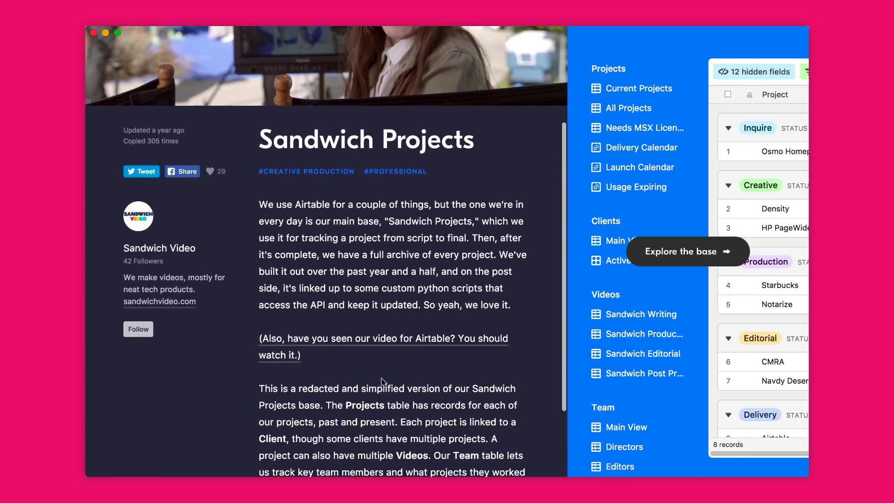
{"action": "scroll", "coordinate": [255, 295], "scroll_direction": "up", "scroll_amount": 3}
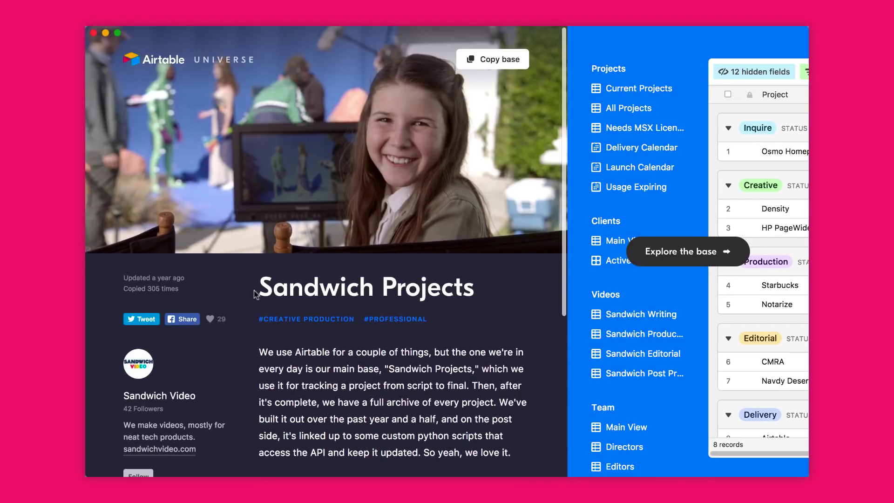
Step: Go back to the Universe gallery, browse the Food and drink category and open the Taiwanese Food Guide overview
{"action": "left_click", "coordinate": [154, 59]}
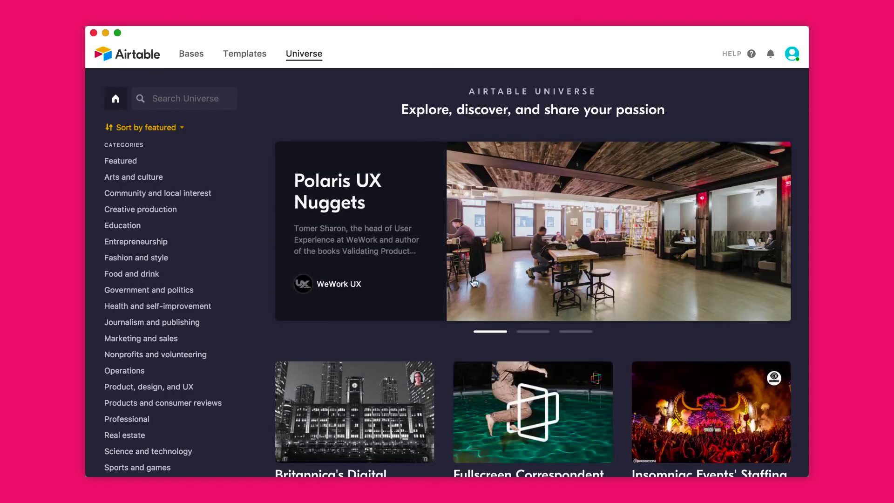
{"action": "left_click", "coordinate": [576, 331]}
{"action": "left_click", "coordinate": [135, 275]}
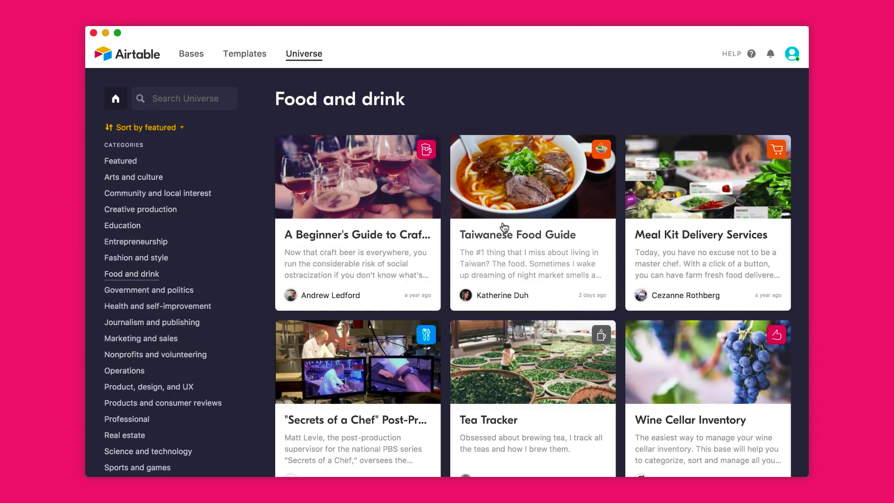
{"action": "left_click", "coordinate": [505, 228]}
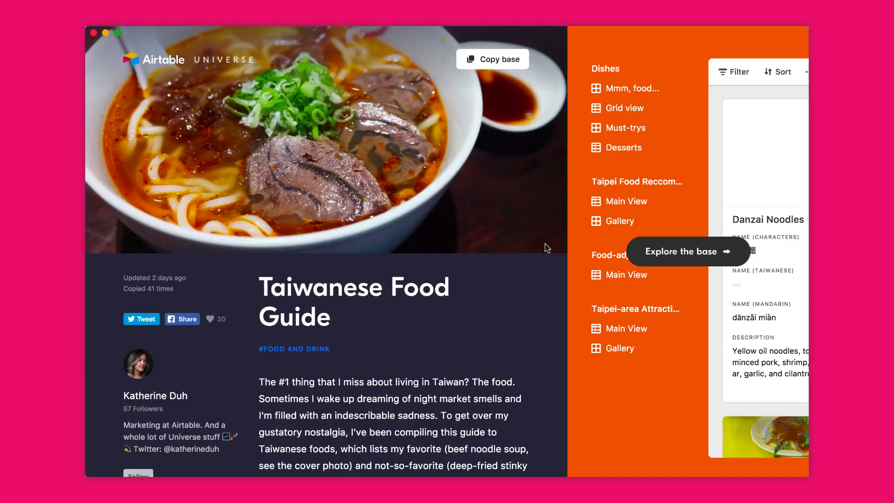
{"action": "scroll", "coordinate": [545, 244], "scroll_direction": "down", "scroll_amount": 2}
{"action": "scroll", "coordinate": [545, 244], "scroll_direction": "up", "scroll_amount": 2}
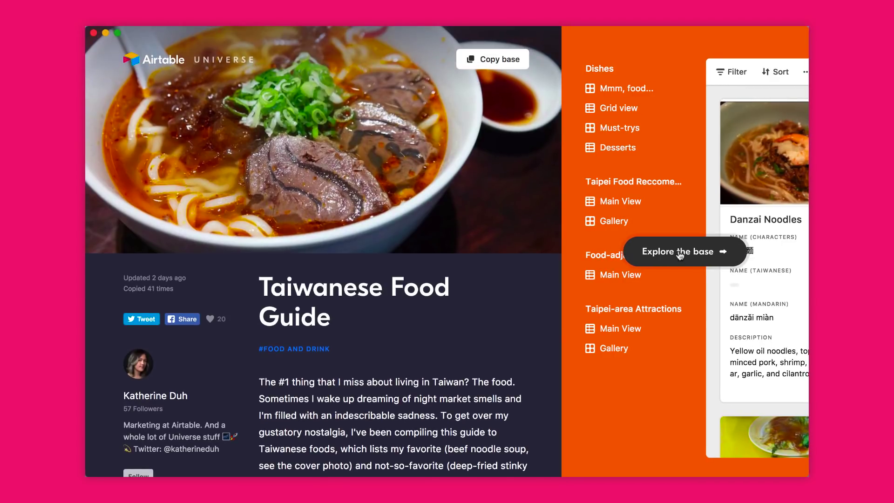
Step: Explore the Taiwanese Food Guide base, viewing the Mmm, food…, Grid view, Must-trys and Desserts views of the Dishes table
{"action": "left_click", "coordinate": [681, 252]}
{"action": "scroll", "coordinate": [543, 285], "scroll_direction": "down", "scroll_amount": 8}
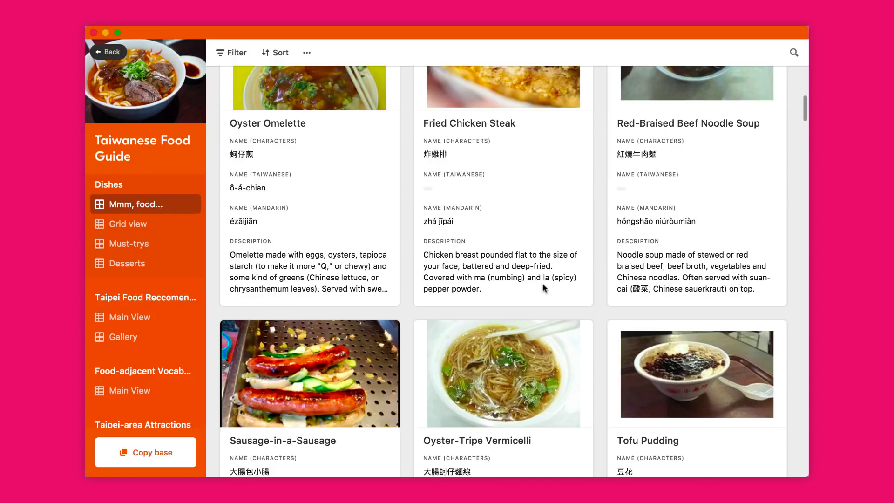
{"action": "scroll", "coordinate": [544, 285], "scroll_direction": "down", "scroll_amount": 10}
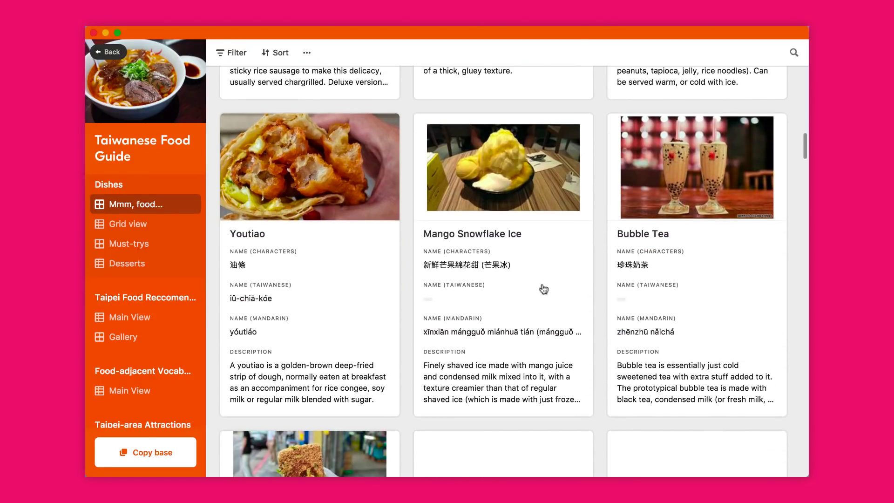
{"action": "left_click", "coordinate": [128, 224]}
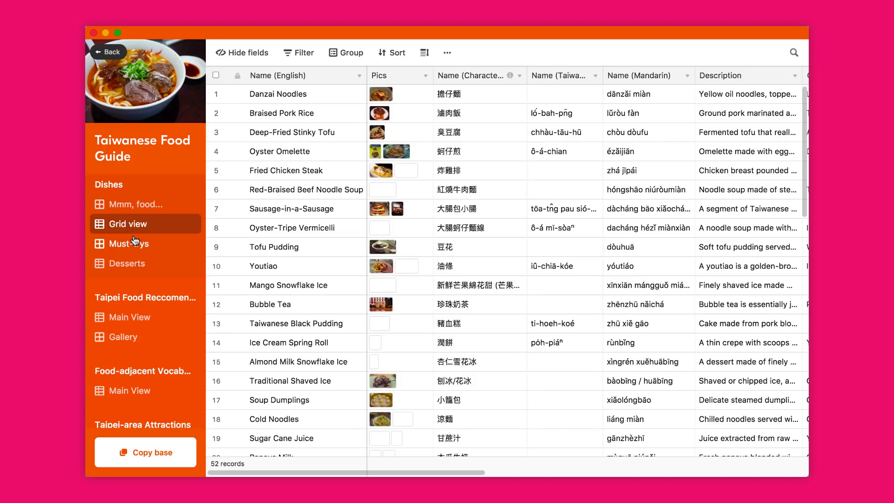
{"action": "left_click", "coordinate": [134, 240]}
{"action": "left_click", "coordinate": [138, 261]}
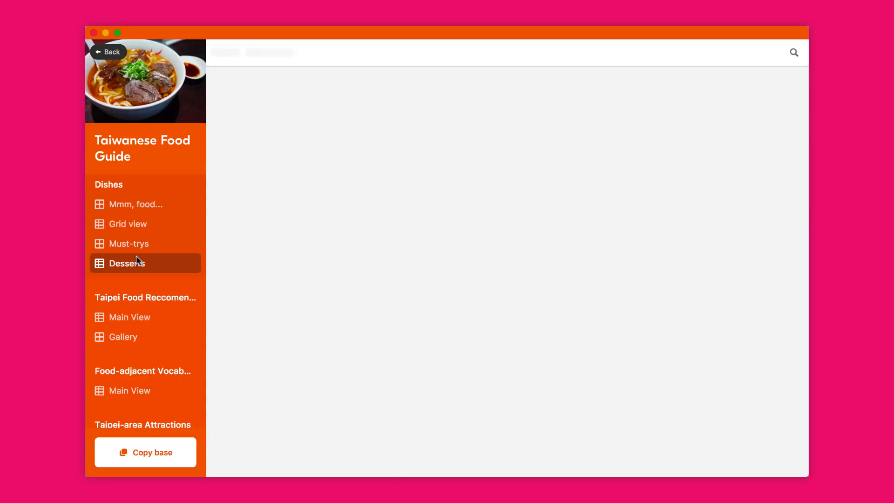
{"action": "scroll", "coordinate": [139, 285], "scroll_direction": "down", "scroll_amount": 3}
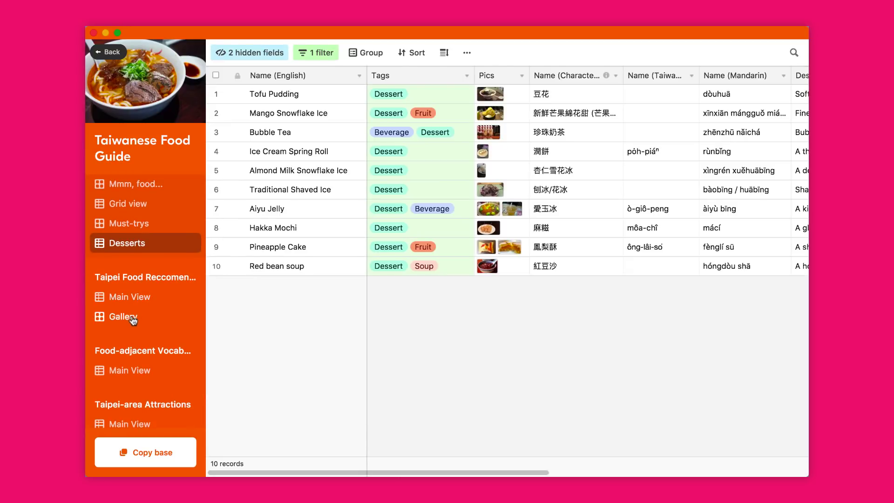
{"action": "scroll", "coordinate": [133, 320], "scroll_direction": "down", "scroll_amount": 2}
{"action": "scroll", "coordinate": [130, 317], "scroll_direction": "up", "scroll_amount": 3}
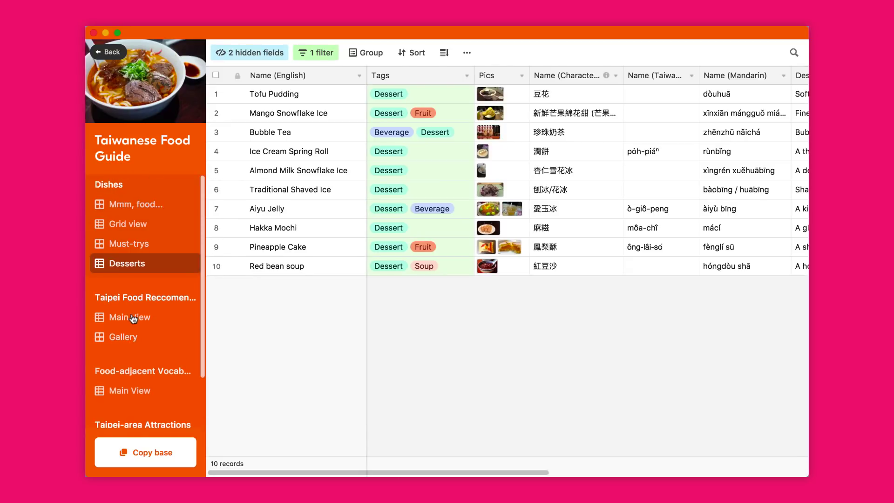
Step: Leave the Taiwanese Food Guide for the Universe gallery and return to the bases in My First Workspace
{"action": "left_click", "coordinate": [116, 56]}
{"action": "left_click", "coordinate": [184, 66]}
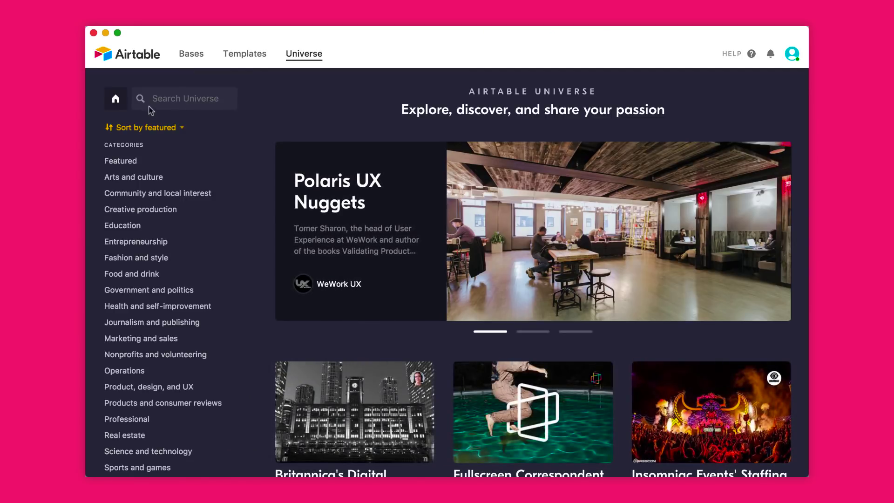
{"action": "left_click", "coordinate": [188, 54]}
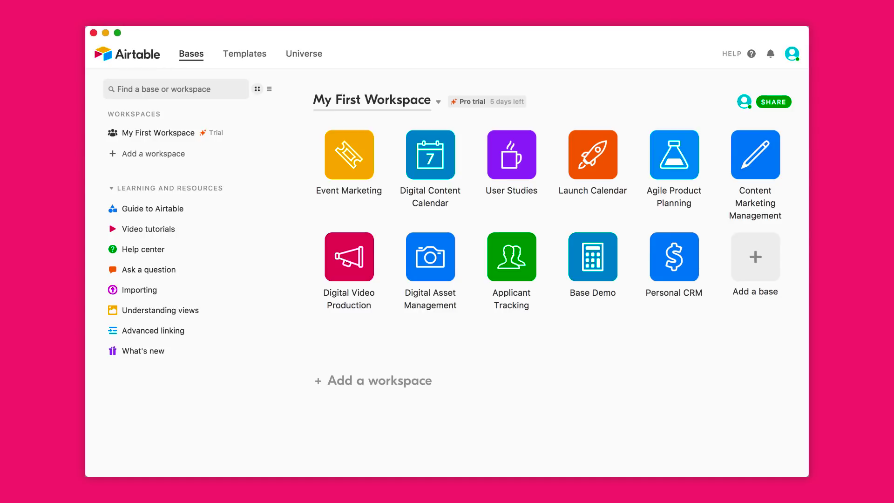
Step: Look over the account options and open the plan upgrade page in the browser
{"action": "left_click", "coordinate": [798, 54]}
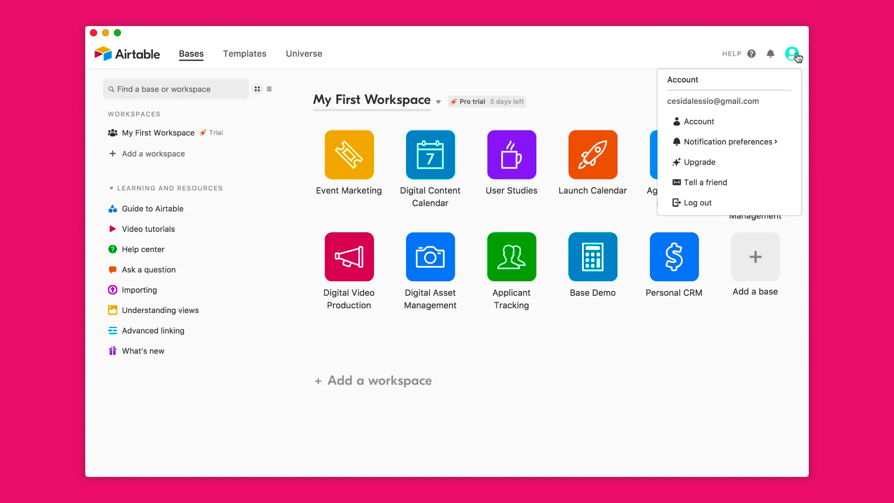
{"action": "left_click", "coordinate": [613, 110]}
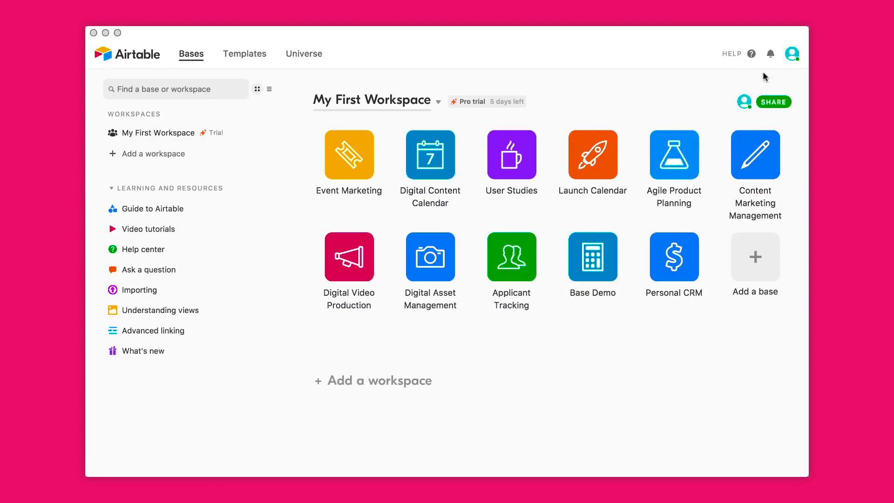
{"action": "left_click", "coordinate": [798, 52]}
{"action": "left_click", "coordinate": [798, 52]}
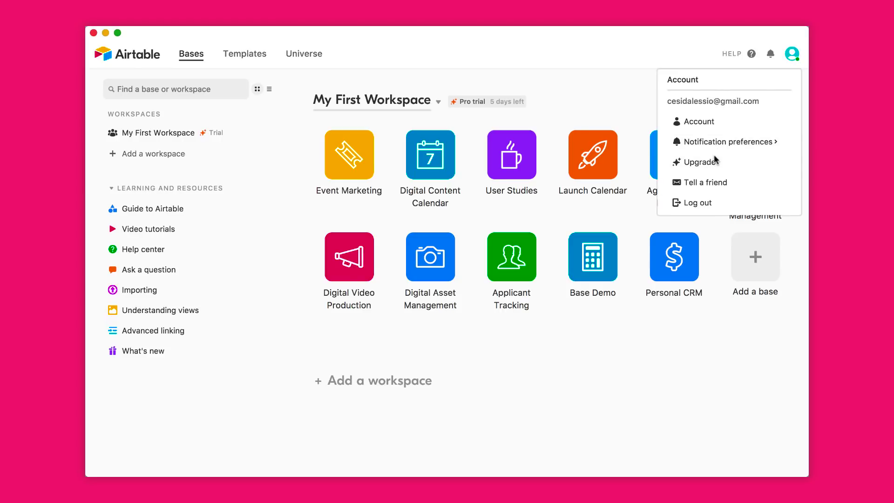
{"action": "left_click", "coordinate": [699, 162]}
Step: Position and resize the browser window over Airtable and dismiss the support chat covering the pricing table
{"action": "left_click_drag", "start_coordinate": [784, 65], "coordinate": [247, 31]}
{"action": "left_click_drag", "start_coordinate": [488, 29], "coordinate": [748, 44]}
{"action": "left_click_drag", "start_coordinate": [746, 458], "coordinate": [795, 460]}
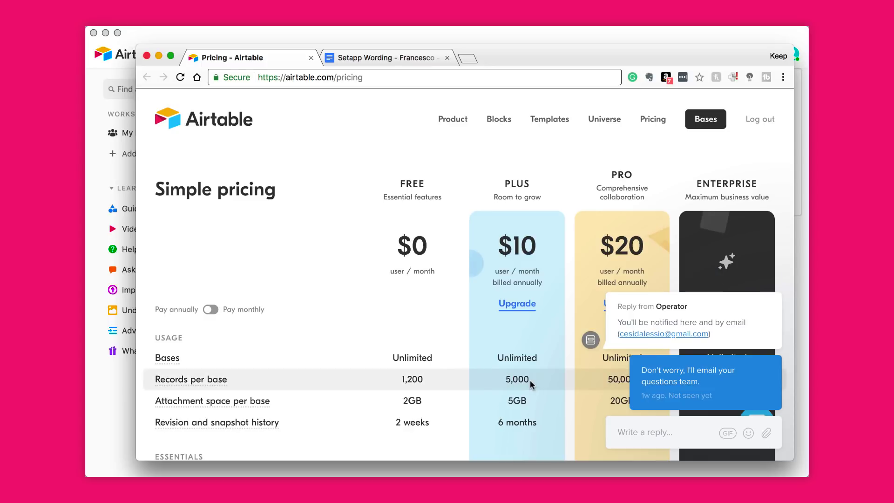
{"action": "left_click", "coordinate": [773, 280]}
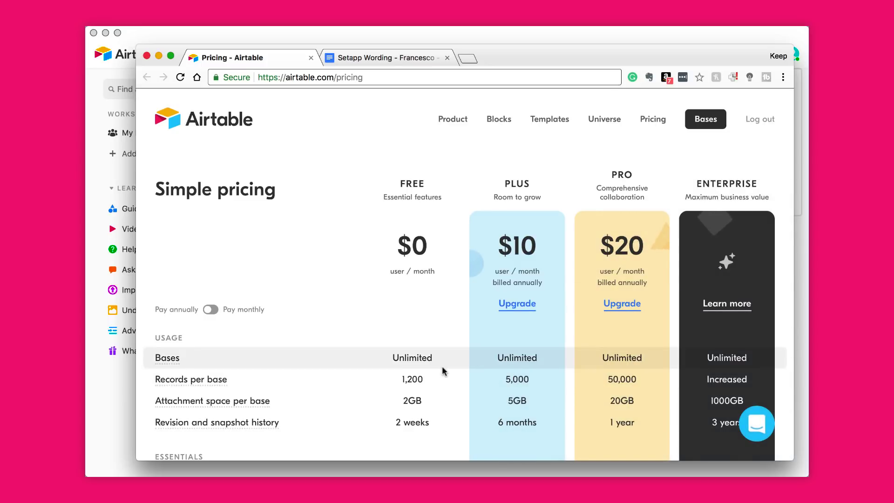
Step: Compare the Free, Plus, Pro and Enterprise plans' prices and usage limits, briefly switching to the Airtable workspace and back
{"action": "scroll", "coordinate": [380, 355], "scroll_direction": "down", "scroll_amount": 3}
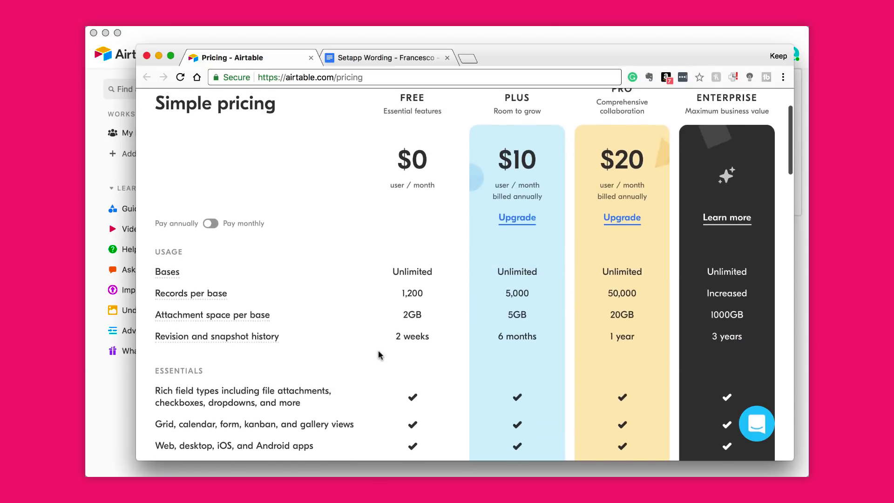
{"action": "scroll", "coordinate": [644, 271], "scroll_direction": "down", "scroll_amount": 1}
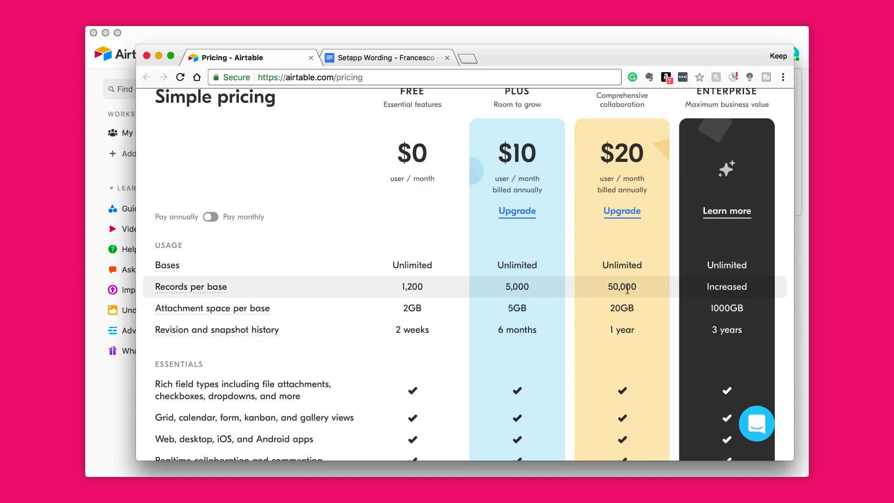
{"action": "scroll", "coordinate": [628, 289], "scroll_direction": "down", "scroll_amount": 2}
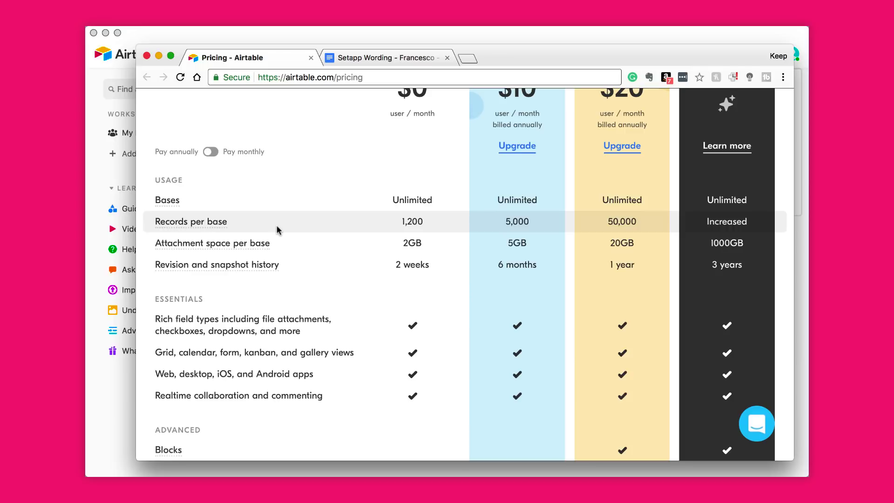
{"action": "left_click", "coordinate": [305, 33]}
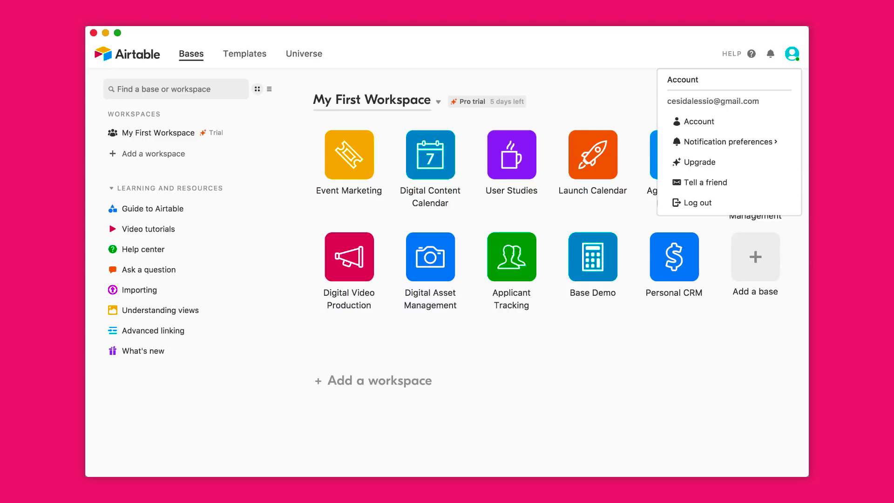
{"action": "key", "text": "super+Tab"}
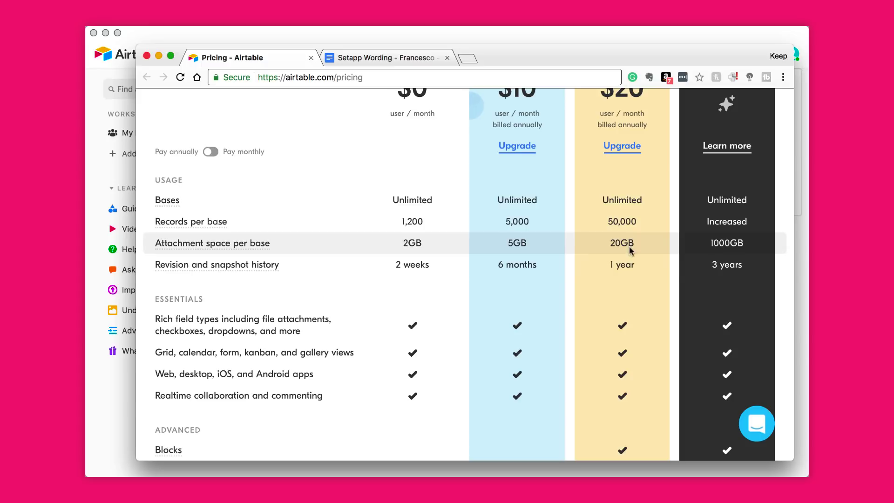
Step: Examine the Essentials, Advanced, Support and Admin features included in each plan of the pricing table
{"action": "scroll", "coordinate": [629, 261], "scroll_direction": "down", "scroll_amount": 3}
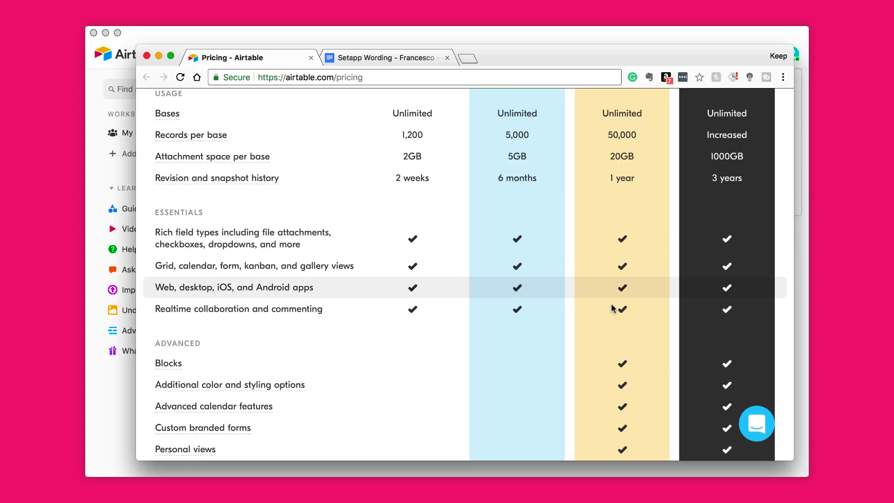
{"action": "scroll", "coordinate": [596, 333], "scroll_direction": "down", "scroll_amount": 5}
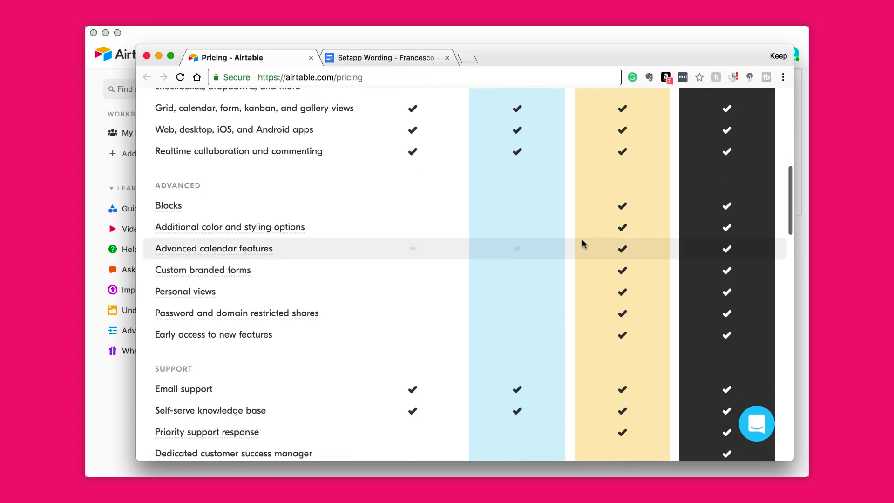
{"action": "scroll", "coordinate": [583, 244], "scroll_direction": "up", "scroll_amount": 4}
{"action": "scroll", "coordinate": [582, 244], "scroll_direction": "down", "scroll_amount": 5}
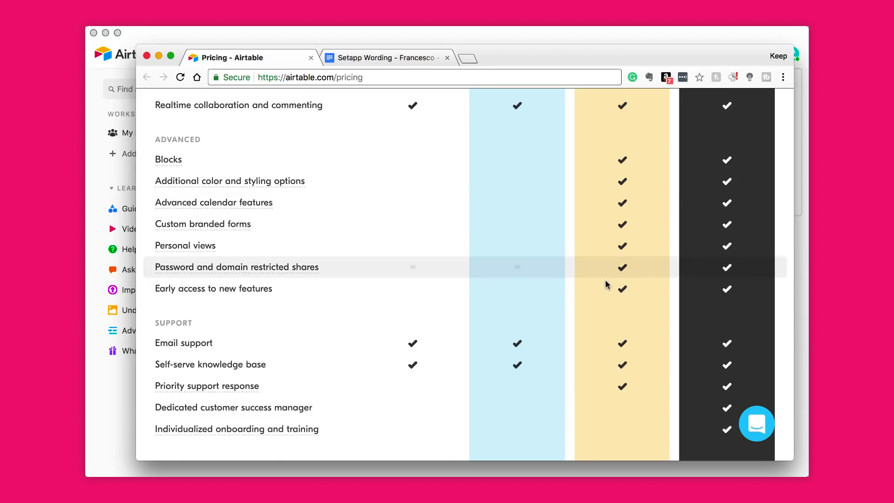
{"action": "scroll", "coordinate": [606, 284], "scroll_direction": "down", "scroll_amount": 2}
{"action": "scroll", "coordinate": [607, 284], "scroll_direction": "down", "scroll_amount": 1}
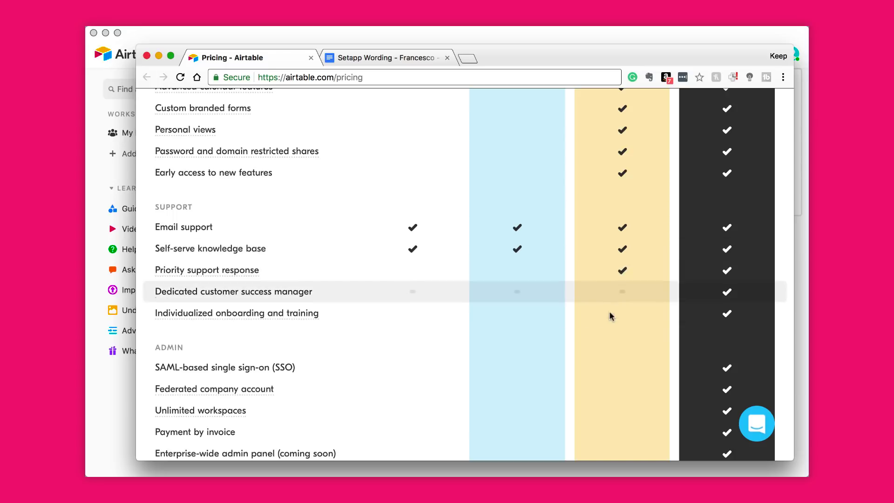
{"action": "scroll", "coordinate": [579, 359], "scroll_direction": "down", "scroll_amount": 5}
{"action": "scroll", "coordinate": [578, 359], "scroll_direction": "up", "scroll_amount": 4}
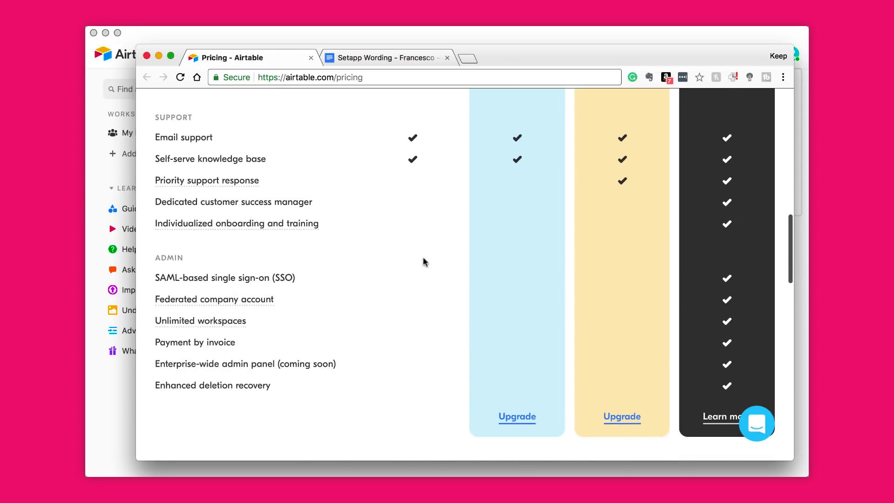
Step: Return to the beginning of the pricing table and review the plan prices and usage limits again
{"action": "scroll", "coordinate": [469, 278], "scroll_direction": "up", "scroll_amount": 10}
{"action": "scroll", "coordinate": [469, 279], "scroll_direction": "up", "scroll_amount": 5}
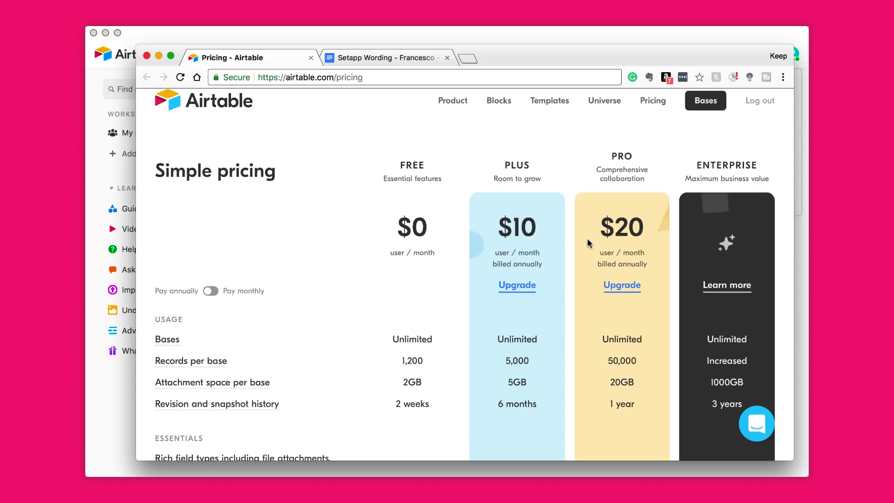
{"action": "scroll", "coordinate": [426, 321], "scroll_direction": "down", "scroll_amount": 3}
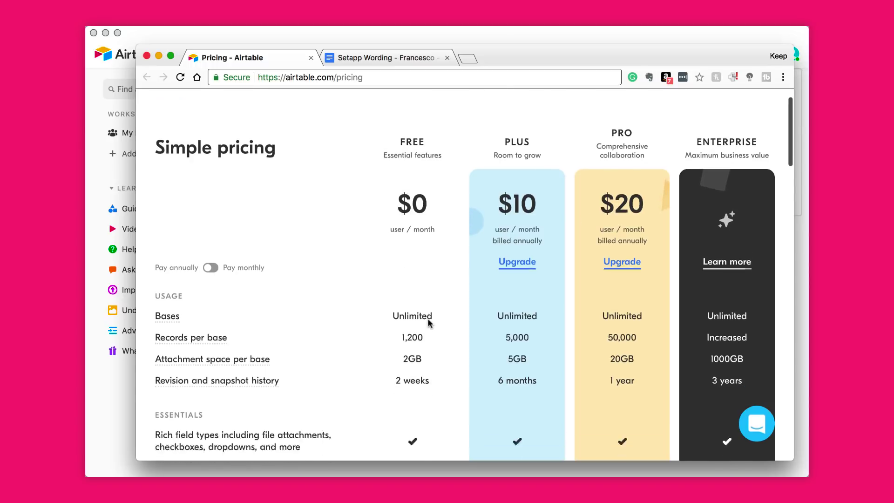
Step: Compare the Free plan's usage limits and included features with the paid plans, down to the Admin section of the pricing table
{"action": "scroll", "coordinate": [410, 289], "scroll_direction": "down", "scroll_amount": 5}
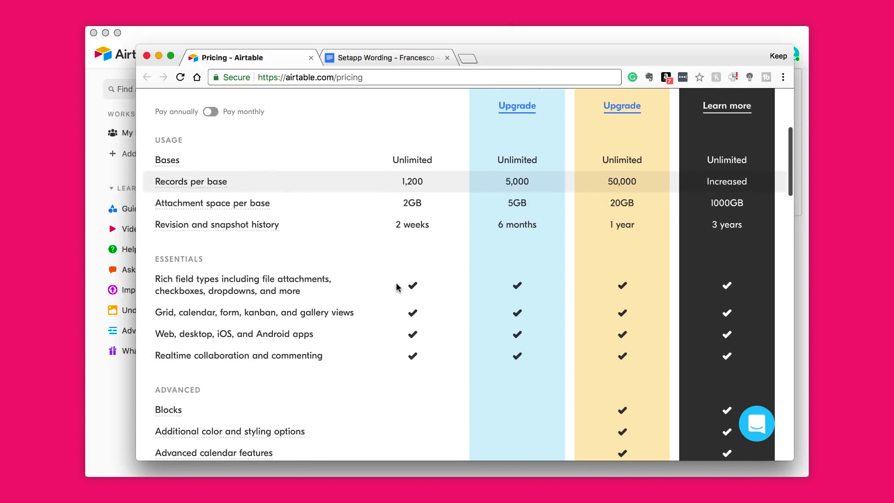
{"action": "scroll", "coordinate": [413, 324], "scroll_direction": "down", "scroll_amount": 3}
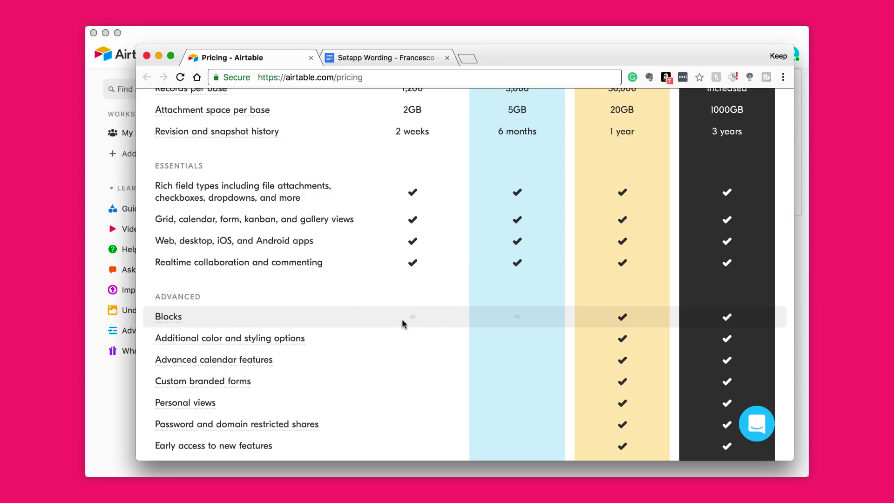
{"action": "scroll", "coordinate": [489, 313], "scroll_direction": "up", "scroll_amount": 9}
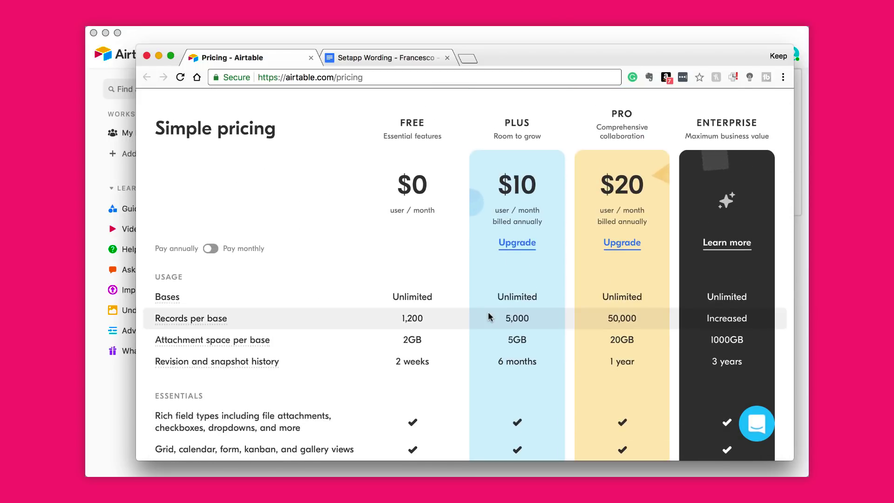
{"action": "scroll", "coordinate": [488, 317], "scroll_direction": "down", "scroll_amount": 1}
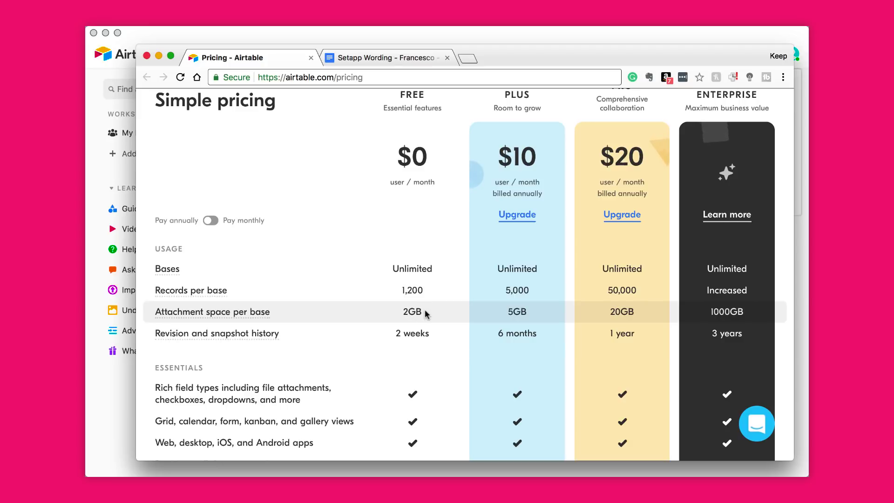
{"action": "scroll", "coordinate": [420, 335], "scroll_direction": "down", "scroll_amount": 3}
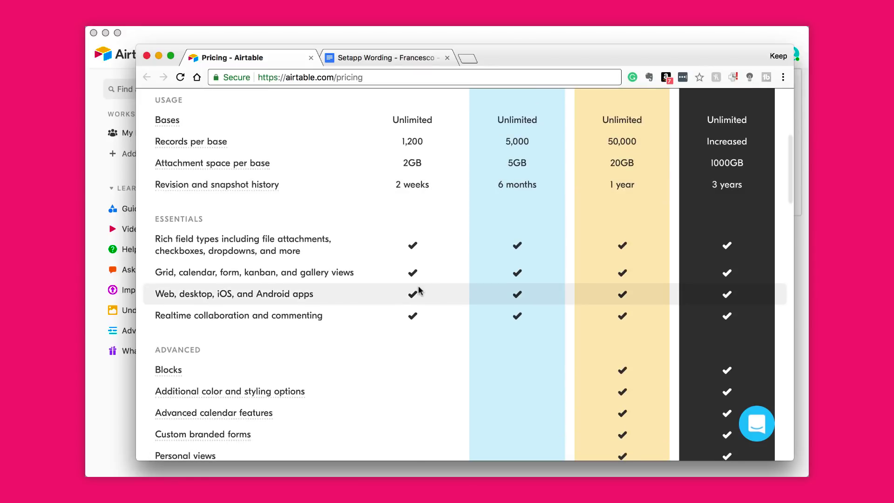
{"action": "scroll", "coordinate": [420, 289], "scroll_direction": "down", "scroll_amount": 8}
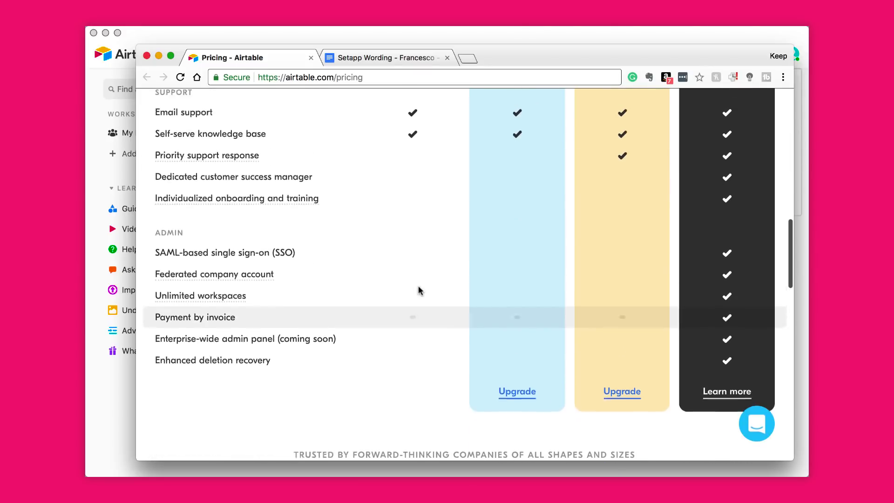
{"action": "key", "text": "Home"}
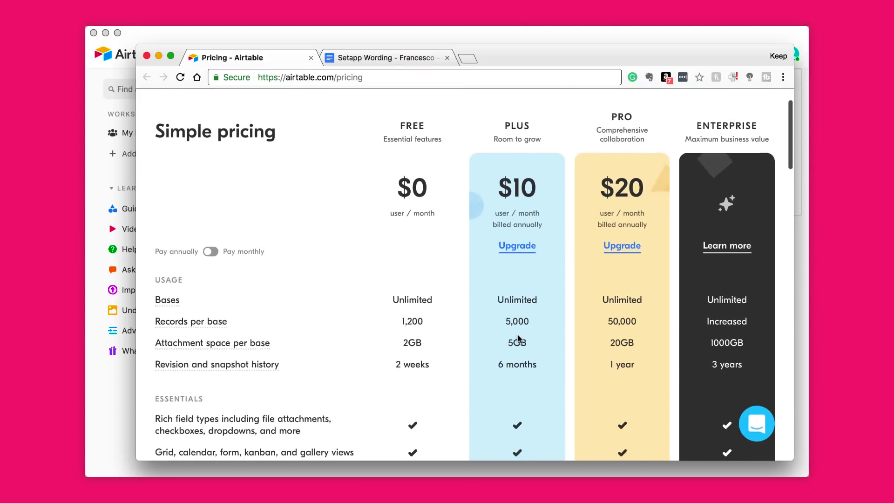
Step: Review the Plus, Pro and Enterprise columns from prices through Admin features, and return to the beginning of the pricing page
{"action": "scroll", "coordinate": [518, 338], "scroll_direction": "down", "scroll_amount": 9}
{"action": "key", "text": "Home"}
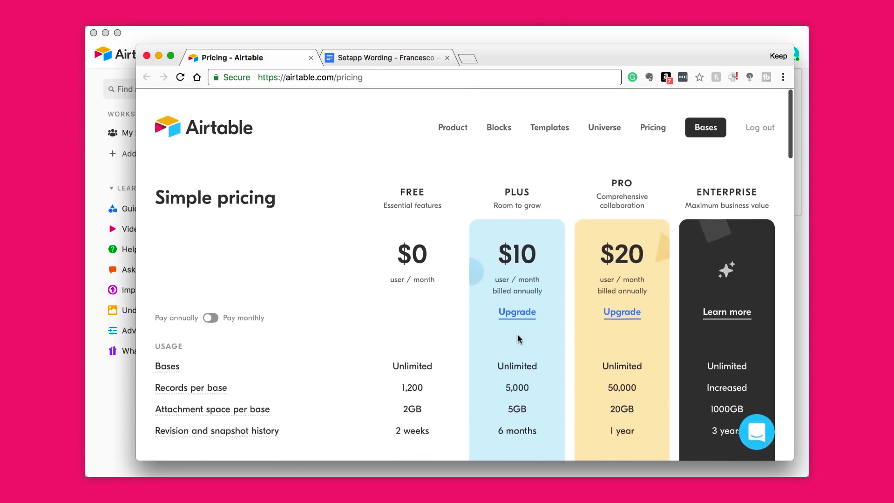
{"action": "scroll", "coordinate": [518, 339], "scroll_direction": "down", "scroll_amount": 1}
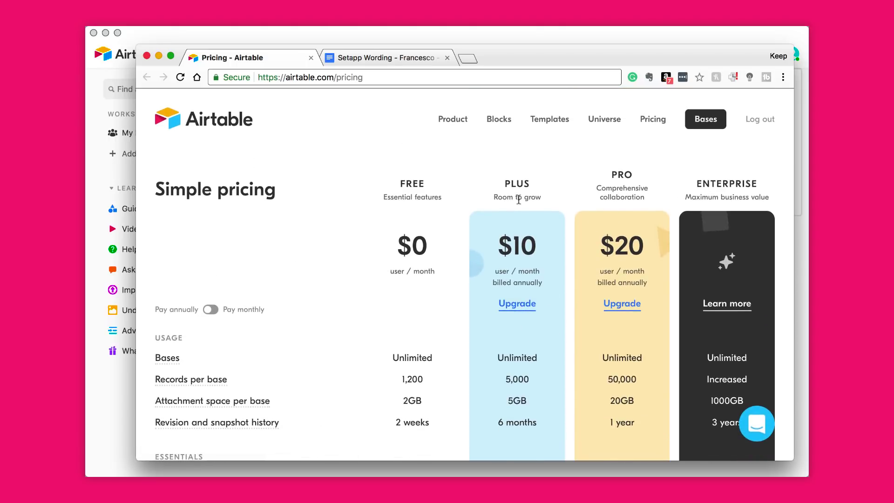
{"action": "scroll", "coordinate": [574, 315], "scroll_direction": "down", "scroll_amount": 5}
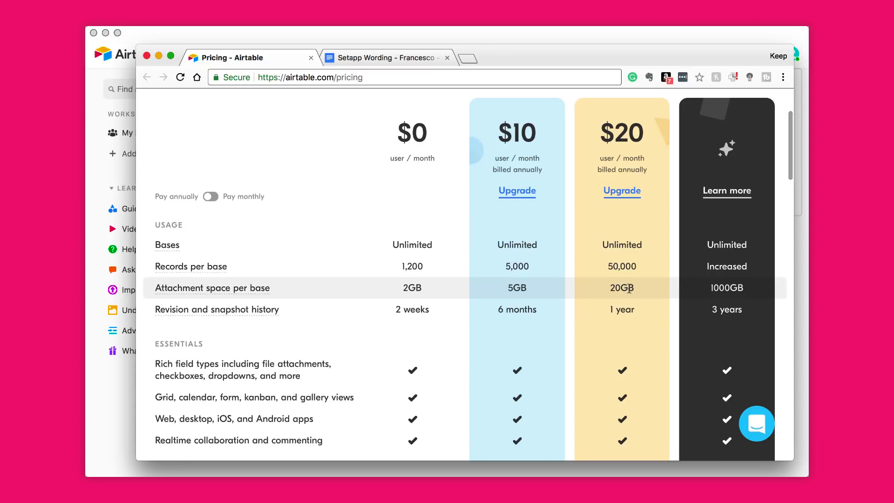
{"action": "scroll", "coordinate": [712, 287], "scroll_direction": "down", "scroll_amount": 20}
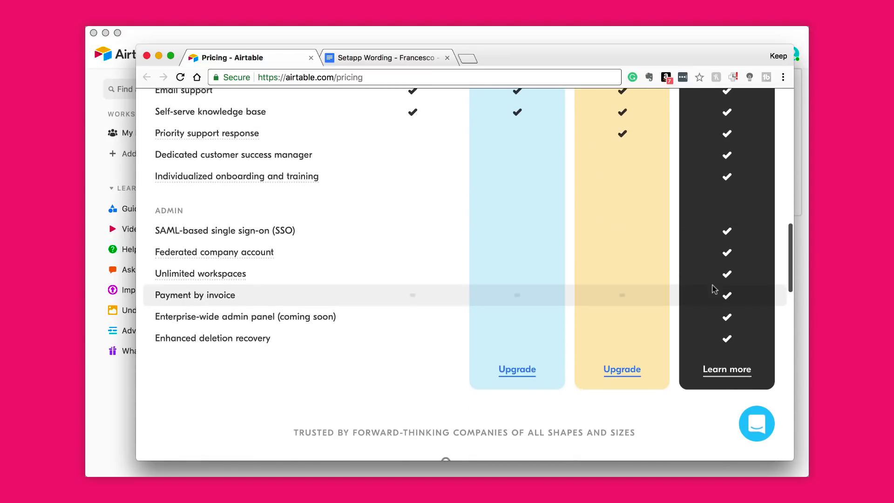
{"action": "scroll", "coordinate": [715, 288], "scroll_direction": "up", "scroll_amount": 2}
{"action": "scroll", "coordinate": [715, 289], "scroll_direction": "up", "scroll_amount": 20}
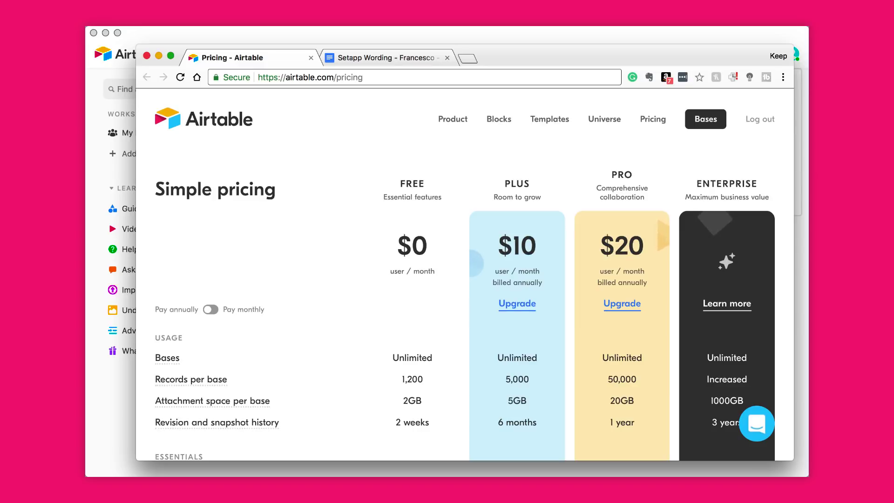
Step: Minimize the browser window with the pricing page and close the open account menu in the Airtable workspace
{"action": "left_click", "coordinate": [159, 56]}
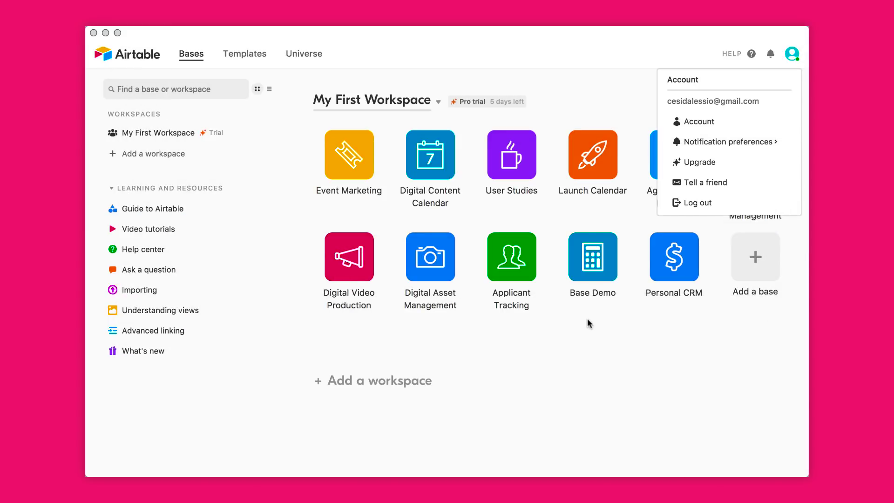
{"action": "left_click", "coordinate": [536, 352]}
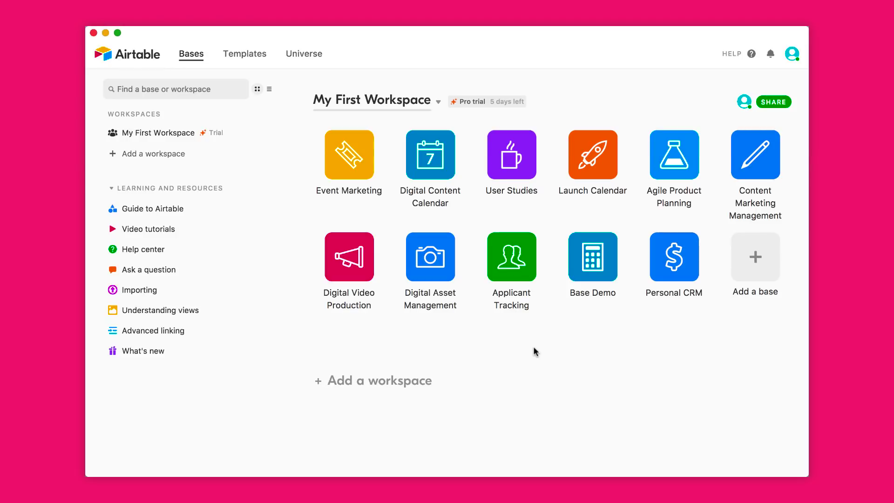